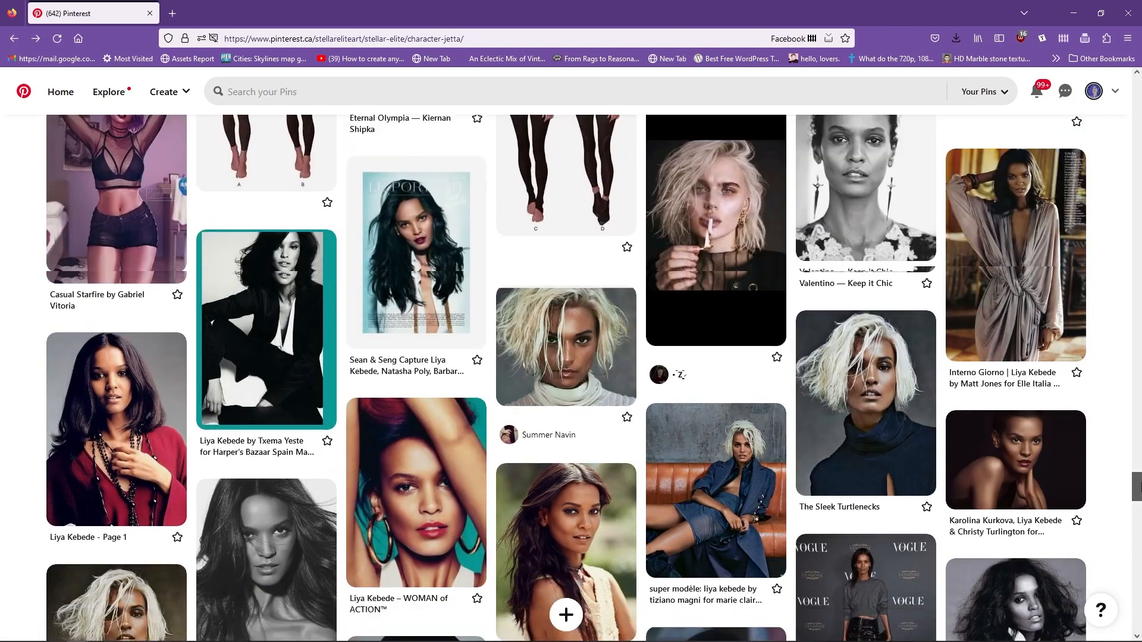
# Step: Browse the Character - Jetta board and view the "Balmain at Paris Fashion Week Spring 2012" skirt pin
pyautogui.scroll(-2, 1136, 505)
pyautogui.scroll(-4, 945, 438)
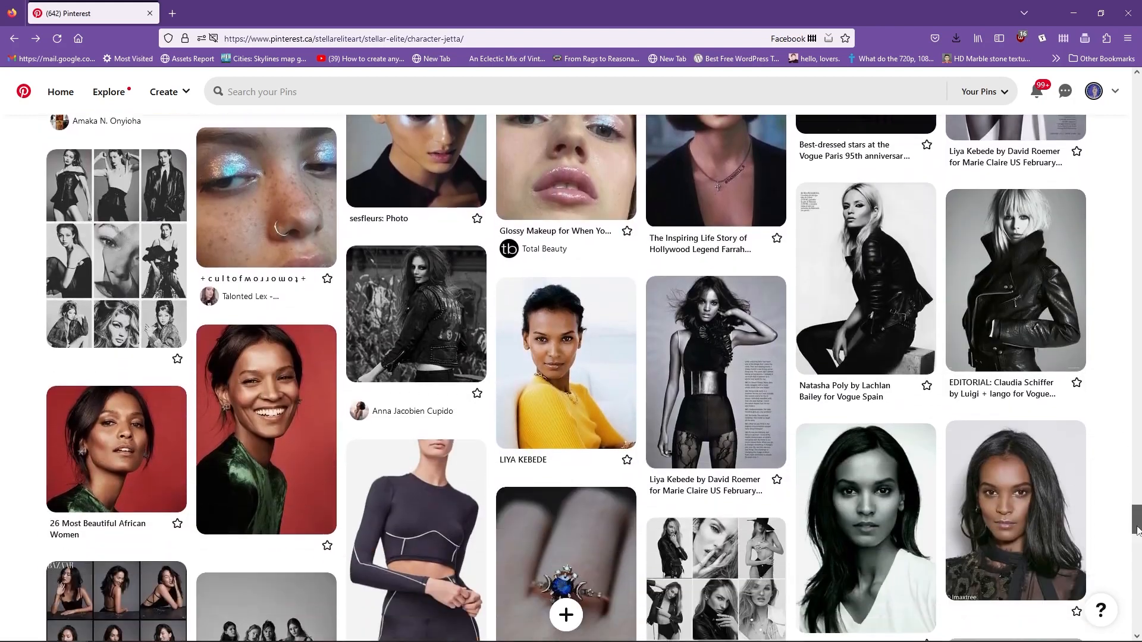
pyautogui.scroll(-11, 1138, 535)
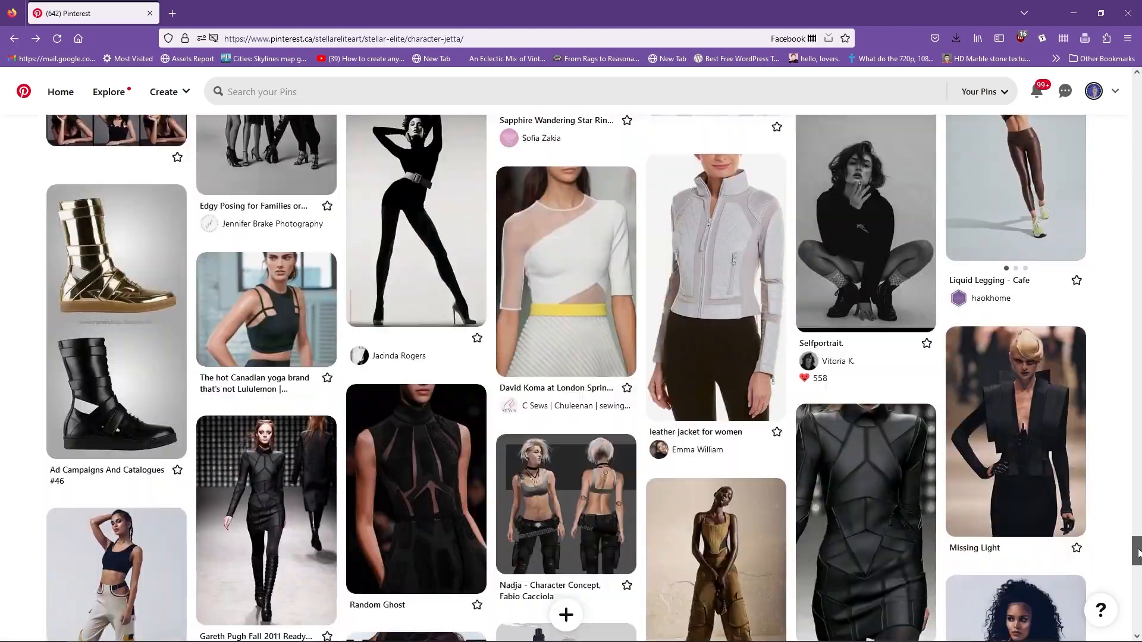
pyautogui.scroll(-12, 1137, 568)
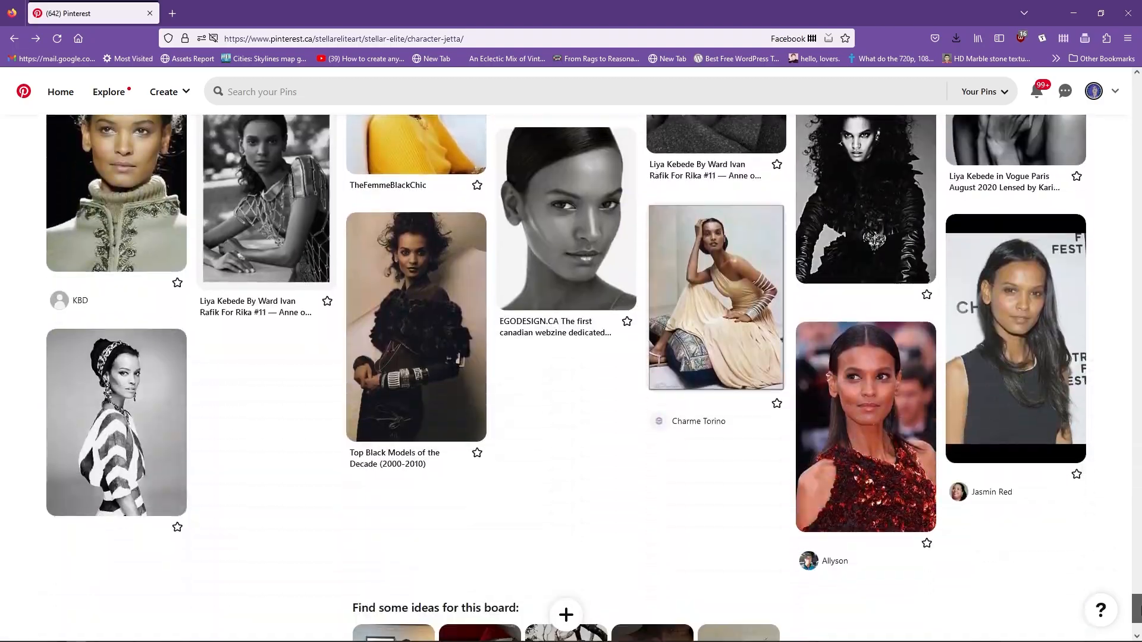
pyautogui.scroll(5, 1139, 511)
pyautogui.scroll(-15, 1139, 512)
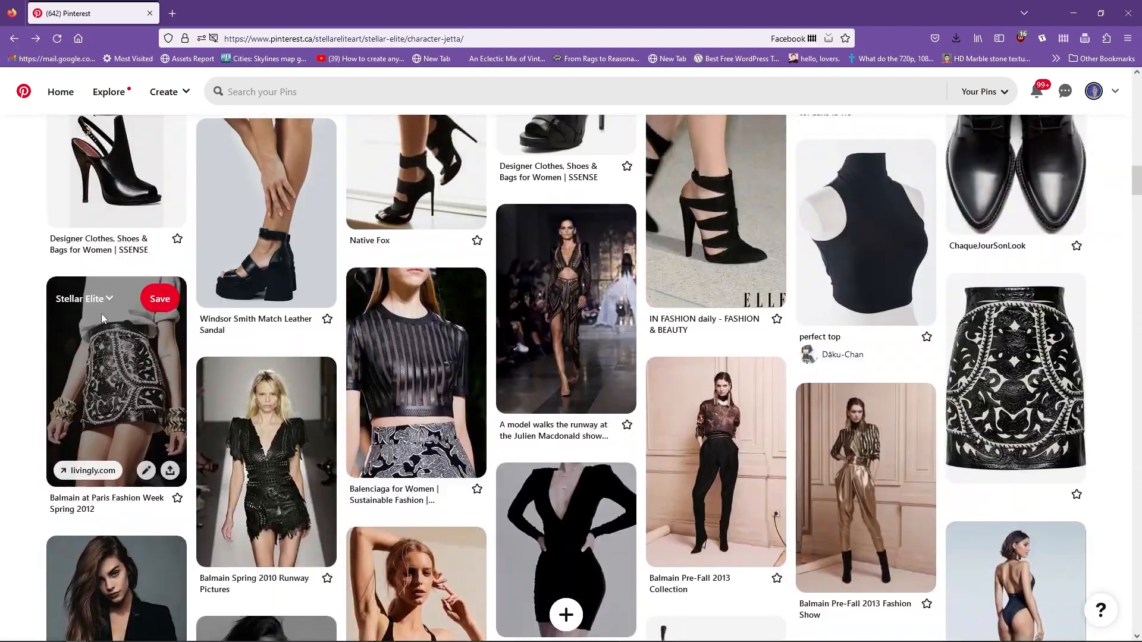
pyautogui.click(122, 345)
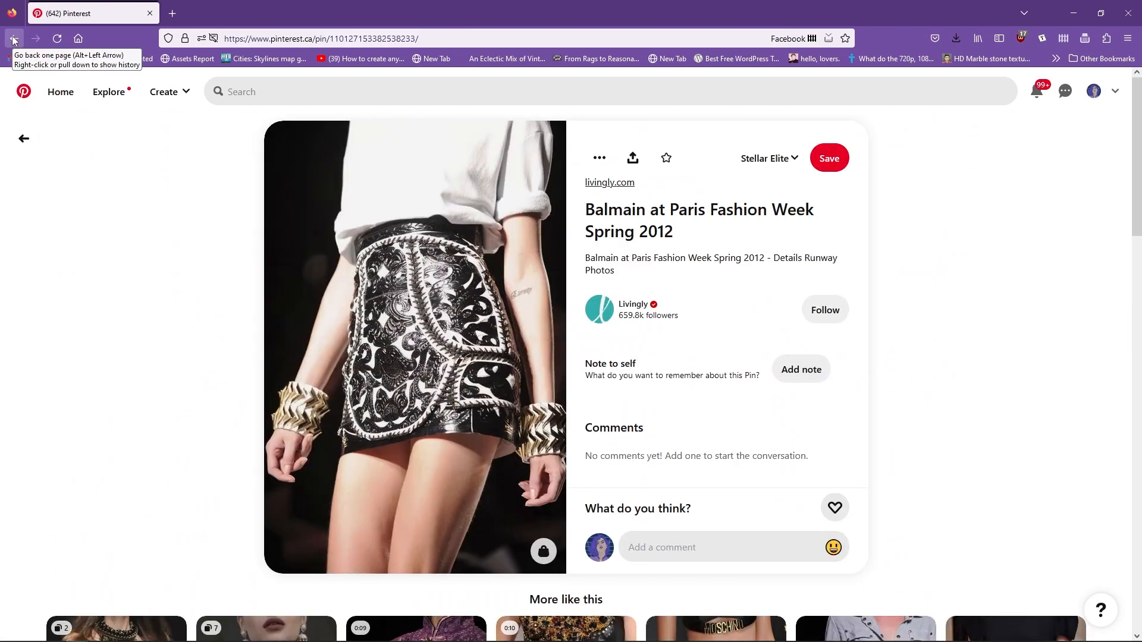
pyautogui.click(13, 39)
pyautogui.scroll(-10, 1140, 235)
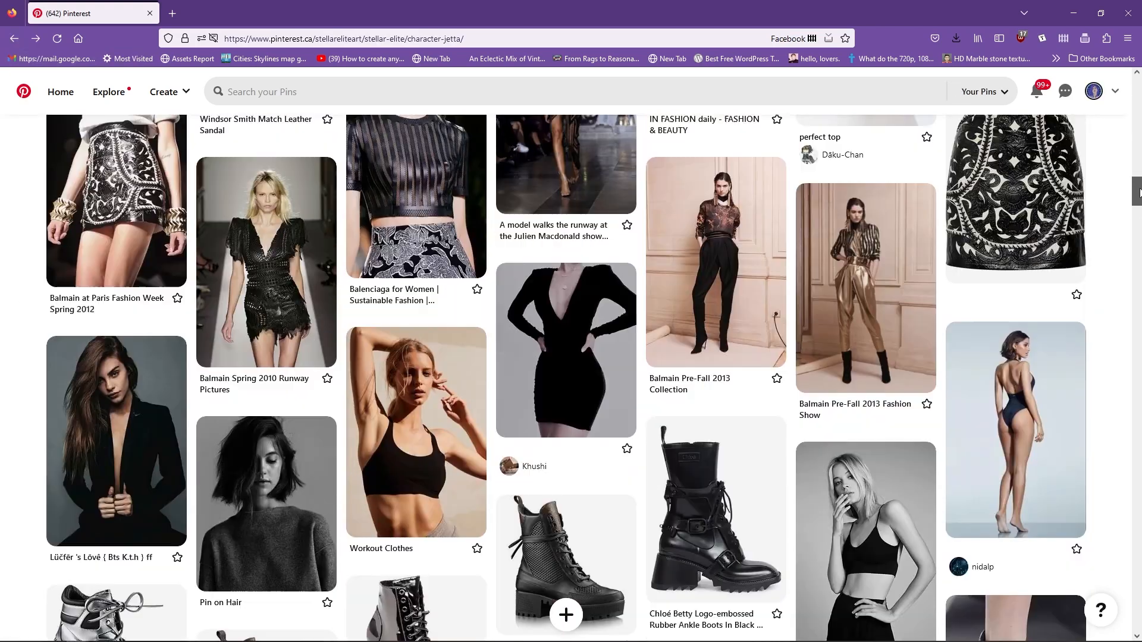
# Step: Open the Forever 21 high-waisted jeans pin and bring up the dialog for saving its image
pyautogui.click(1065, 415)
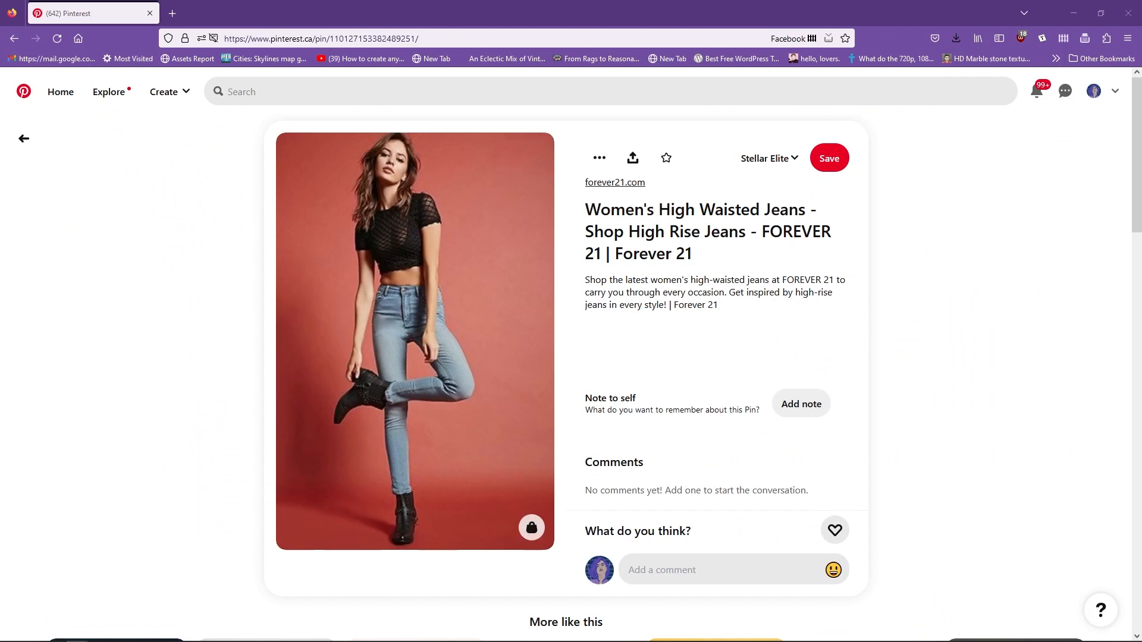
pyautogui.moveTo(1137, 182); pyautogui.dragTo(1137, 185)
pyautogui.rightClick(648, 215)
pyautogui.click(840, 240)
pyautogui.rightClick(432, 257)
pyautogui.click(455, 279)
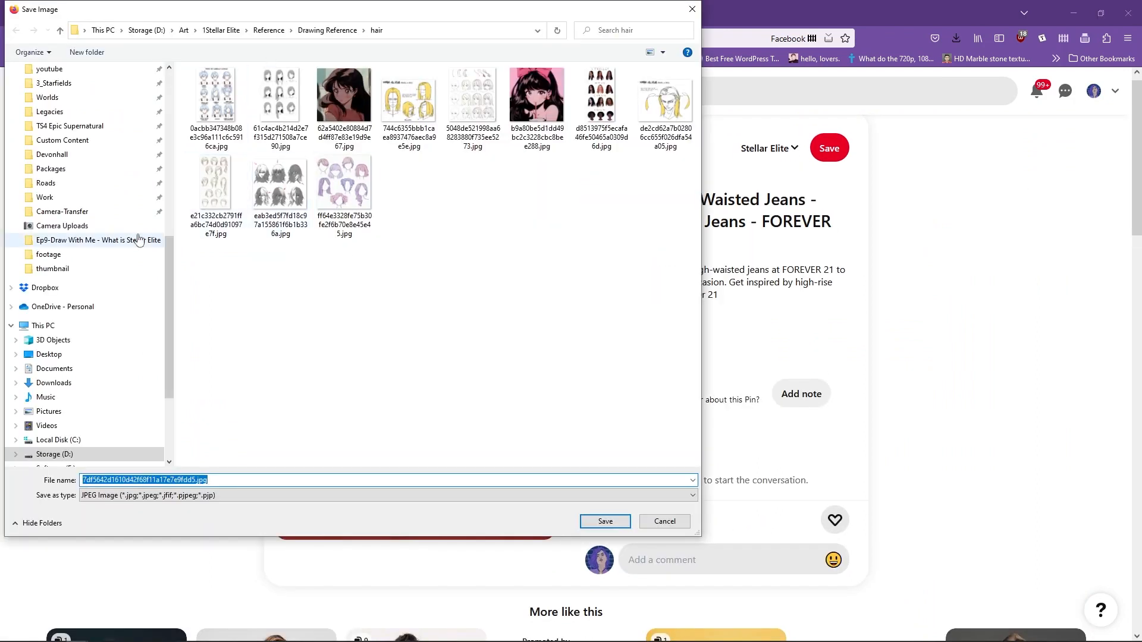
# Step: Create a folder named ref inside Ep10-Character Design Start to Finish and open it
pyautogui.doubleClick(257, 237)
pyautogui.rightClick(258, 214)
pyautogui.moveTo(238, 350)
pyautogui.click(273, 355)
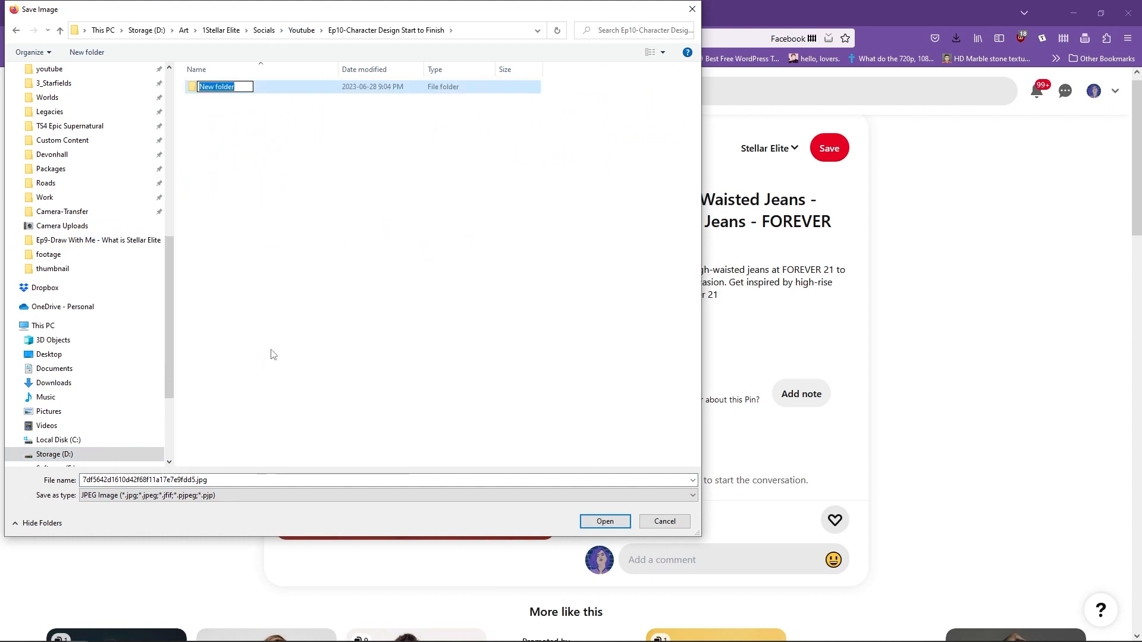
pyautogui.doubleClick(219, 90)
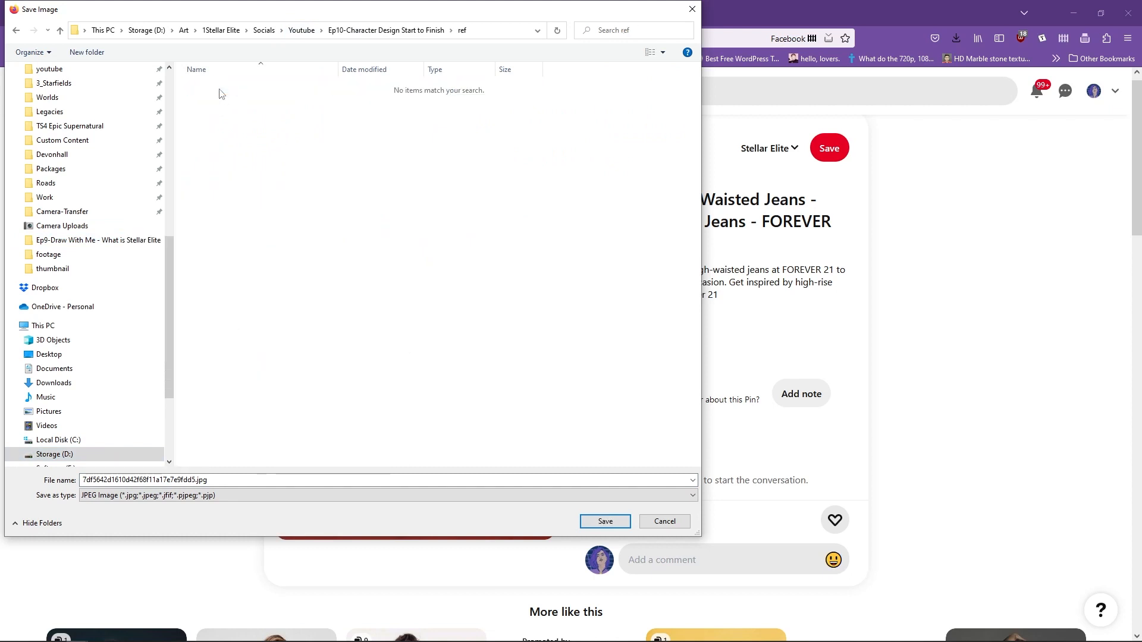
# Step: Save the jeans image within the ClassyGuns folder of Jetta's character references
pyautogui.scroll(10, 170, 178)
pyautogui.click(54, 228)
pyautogui.doubleClick(256, 243)
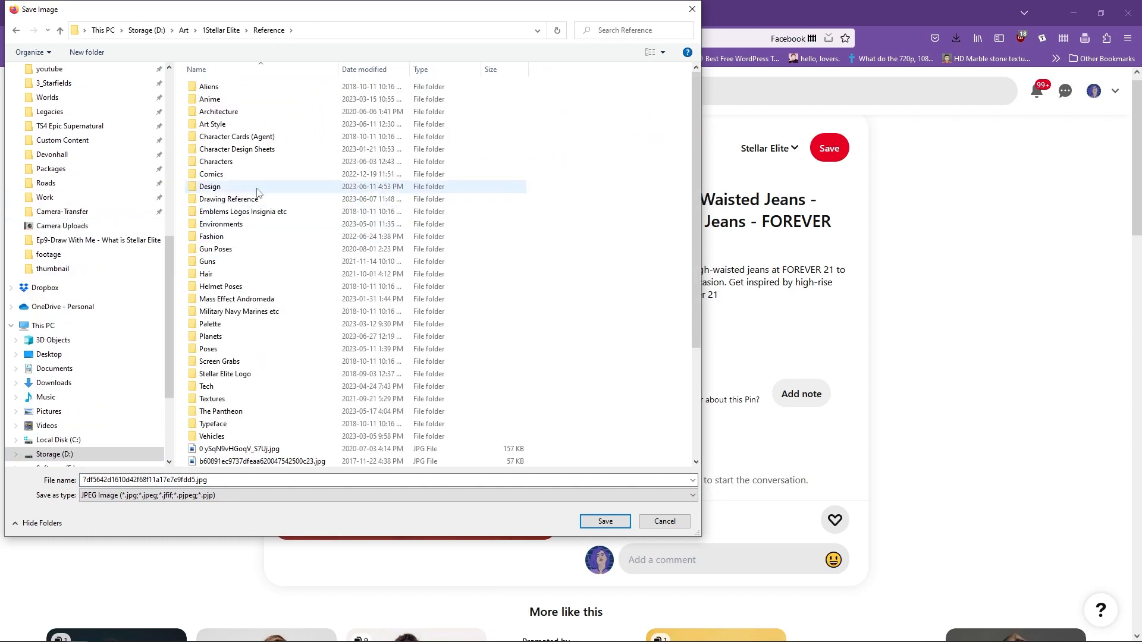
pyautogui.doubleClick(216, 161)
pyautogui.doubleClick(461, 110)
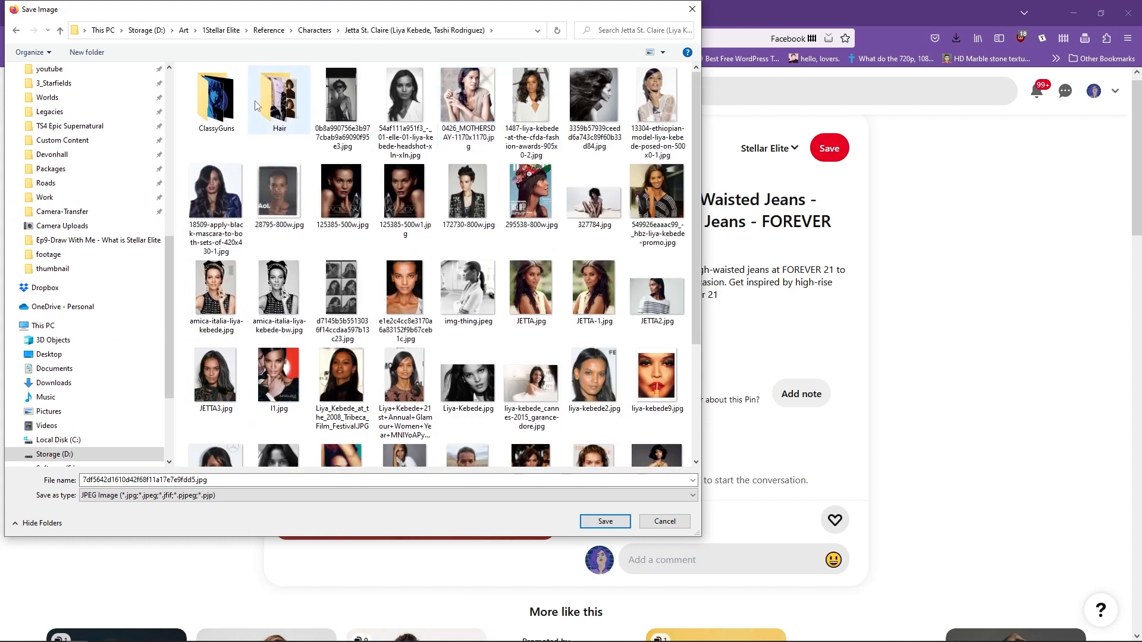
pyautogui.doubleClick(216, 97)
pyautogui.doubleClick(216, 97)
pyautogui.click(608, 522)
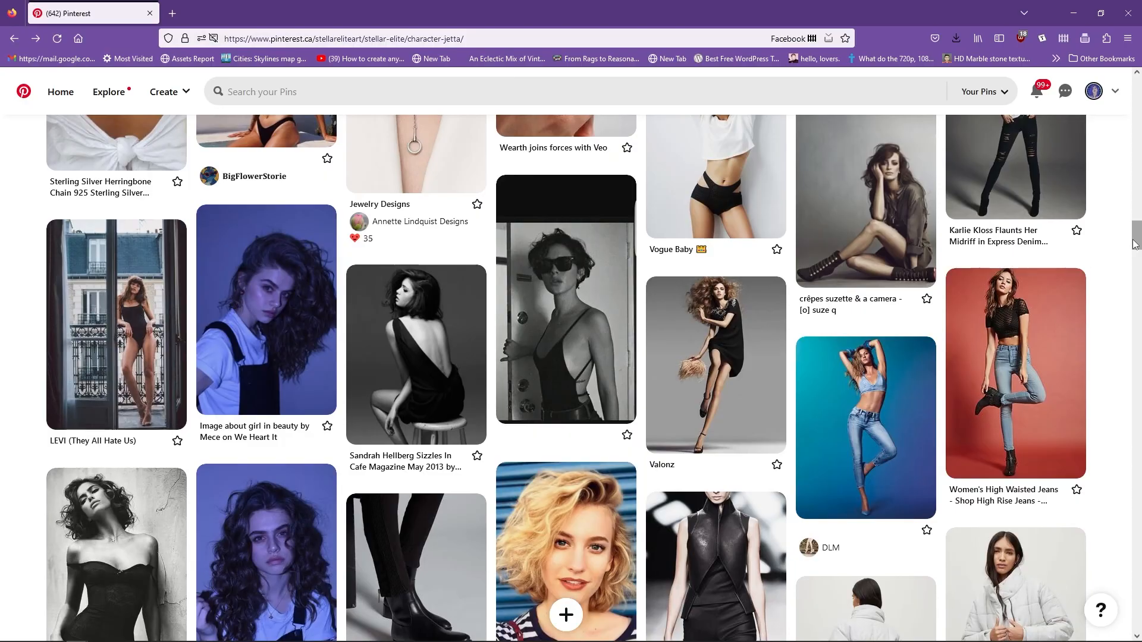
# Step: Open the SSENSE open-toe boot pin and save the LuvStylesUK chained-heel image from its related pins to the Fashion folder
pyautogui.moveTo(1133, 244); pyautogui.dragTo(1136, 179)
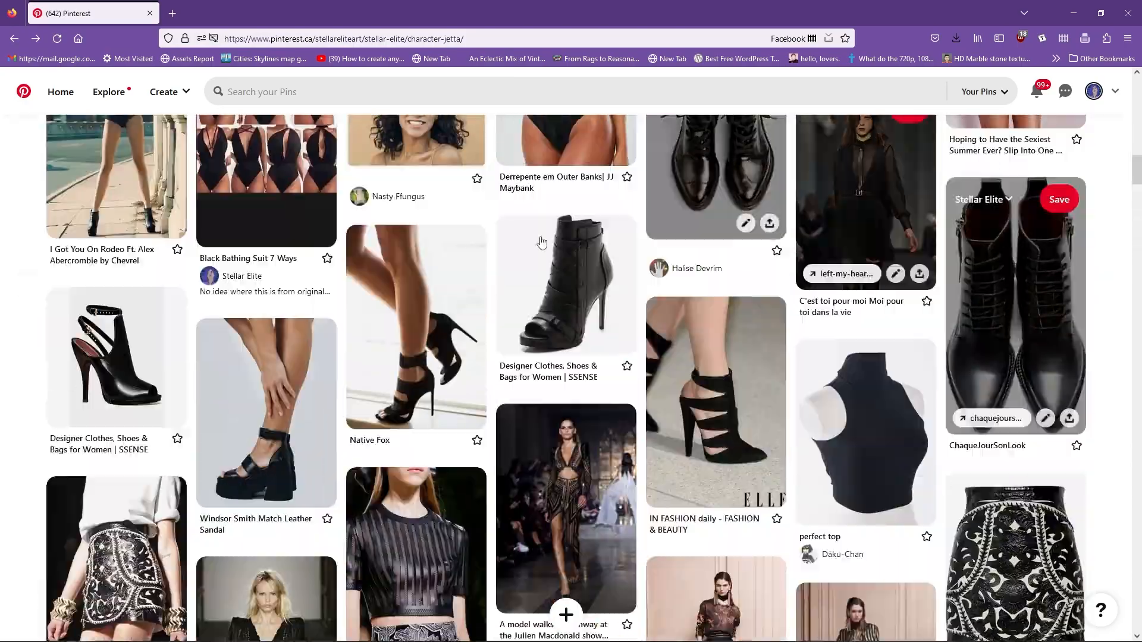
pyautogui.click(566, 284)
pyautogui.moveTo(1135, 130); pyautogui.dragTo(1121, 269)
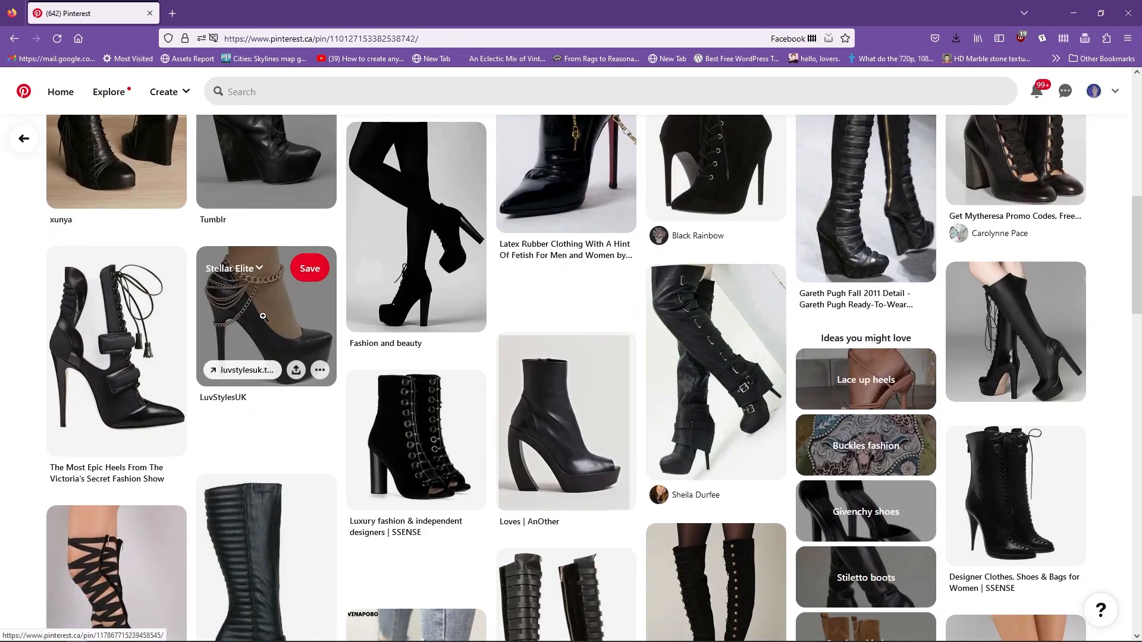
pyautogui.rightClick(267, 296)
pyautogui.click(306, 474)
pyautogui.doubleClick(216, 98)
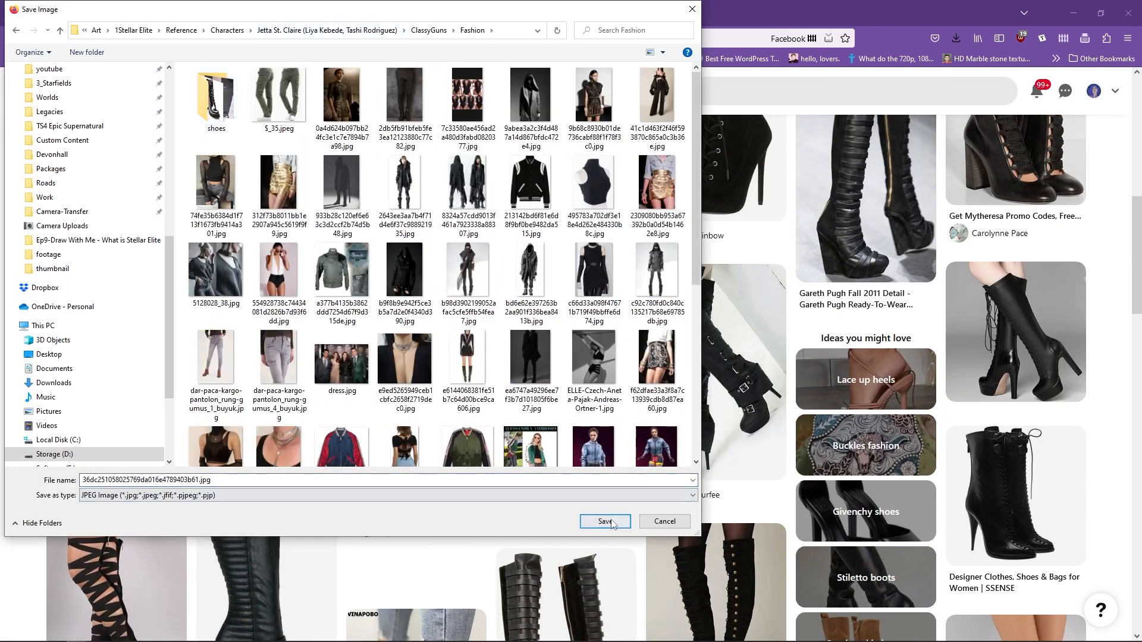
pyautogui.click(605, 521)
# Step: Save the main SSENSE open-toe boot image among Jetta's references and return to the Character - Jetta board
pyautogui.moveTo(1135, 268); pyautogui.dragTo(1134, 143)
pyautogui.rightClick(443, 241)
pyautogui.click(475, 272)
pyautogui.doubleClick(215, 98)
pyautogui.click(663, 51)
pyautogui.click(690, 29)
pyautogui.press('Return')
pyautogui.click(644, 327)
pyautogui.press('Escape')
pyautogui.click(14, 39)
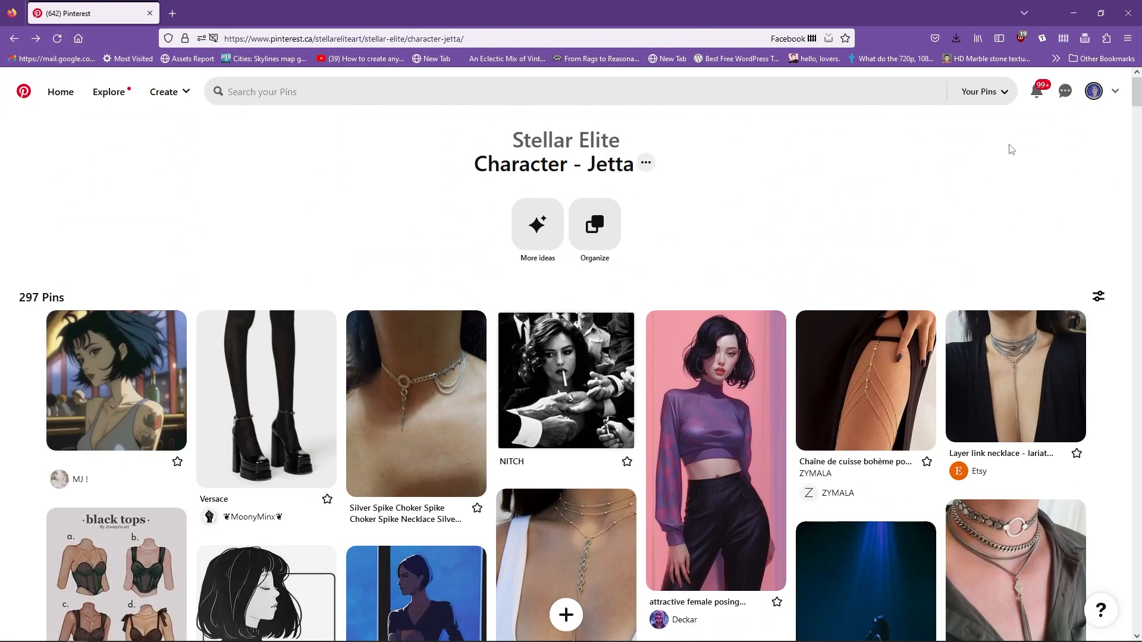
# Step: Switch to File Explorer and open jetta.pur from Jetta's character reference folder in PureRef
pyautogui.moveTo(54, 633)
pyautogui.click(116, 585)
pyautogui.click(833, 48)
pyautogui.doubleClick(1008, 141)
pyautogui.scroll(-10, 1009, 143)
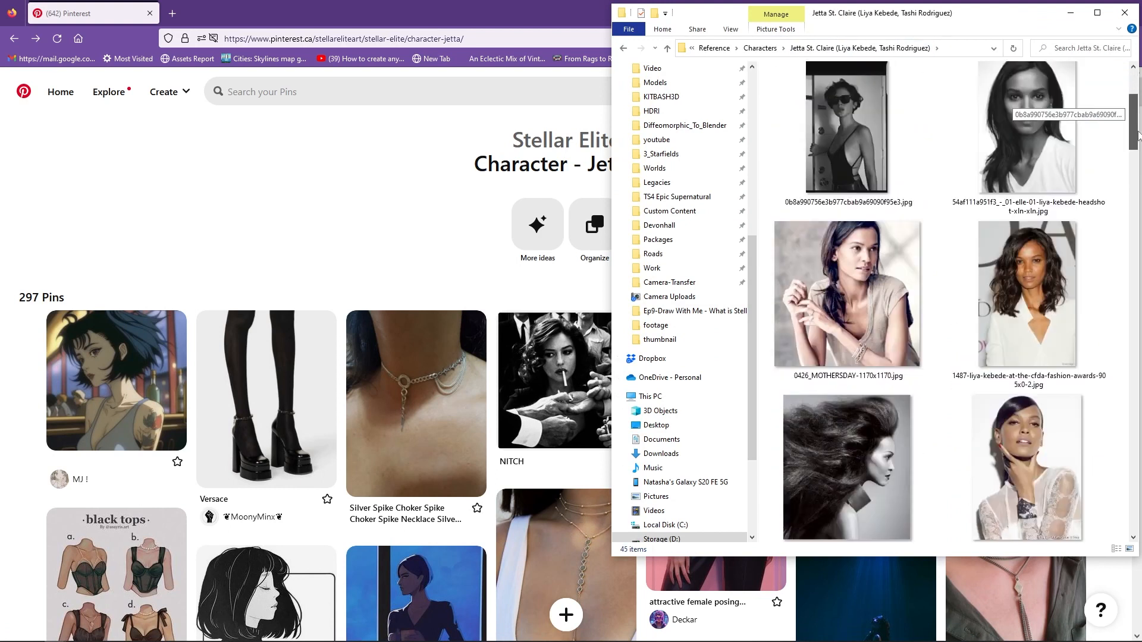
pyautogui.scroll(-1, 1137, 311)
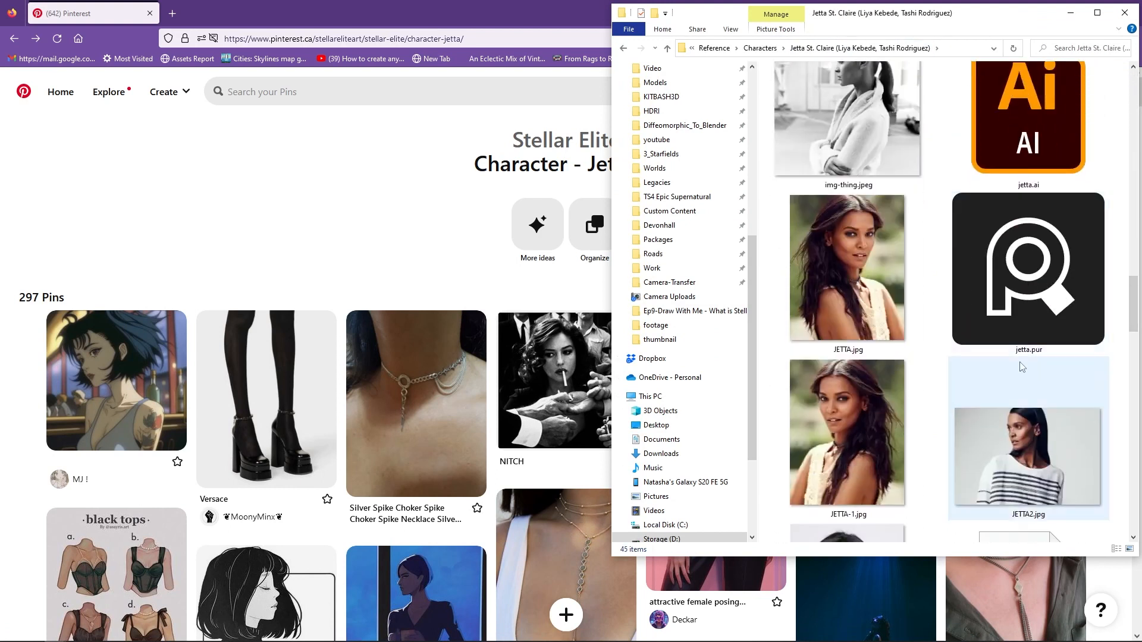
pyautogui.doubleClick(1055, 322)
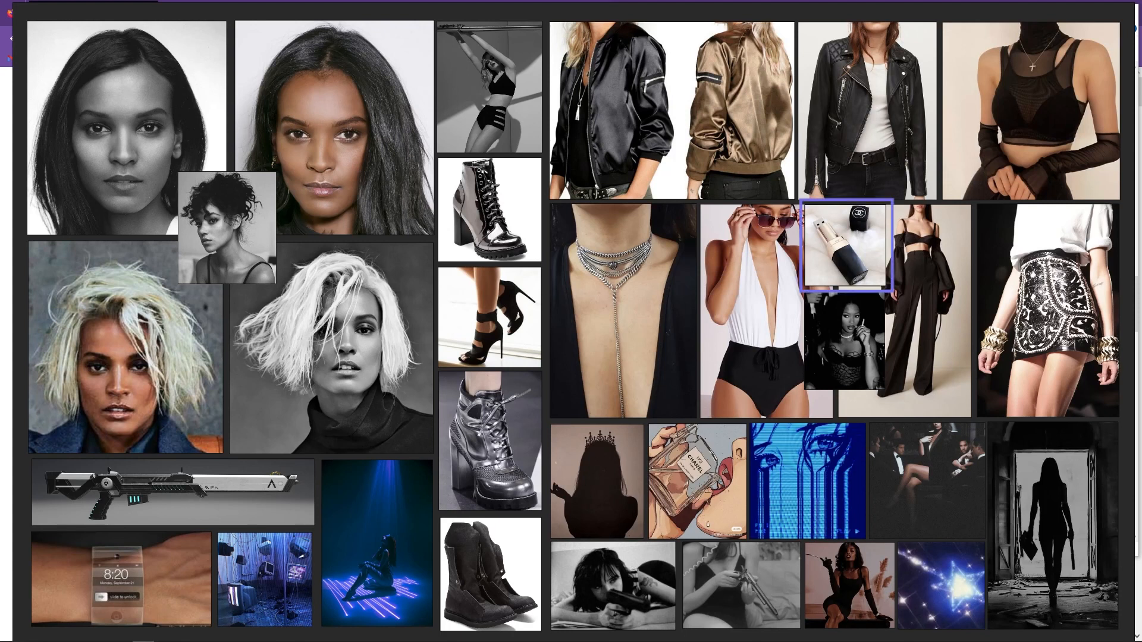
# Step: Add the red-background jeans image from the ClassyGuns Poses folder to the PureRef board, over the jacket pictures
pyautogui.click(61, 528)
pyautogui.click(55, 630)
pyautogui.click(59, 577)
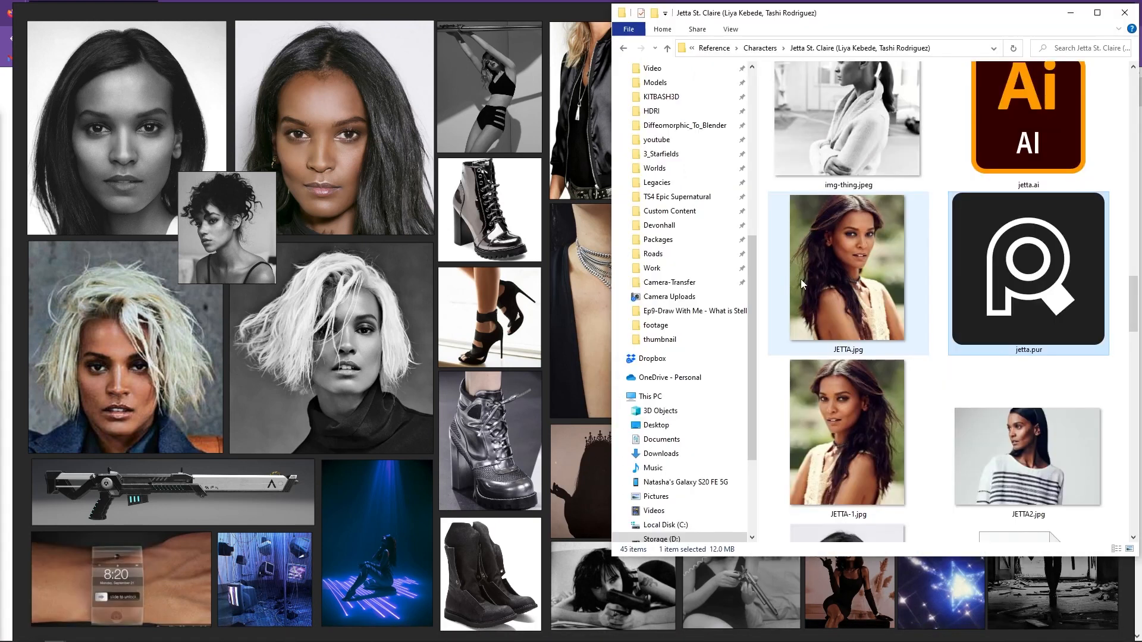
pyautogui.moveTo(1136, 319); pyautogui.dragTo(1137, 98)
pyautogui.doubleClick(842, 162)
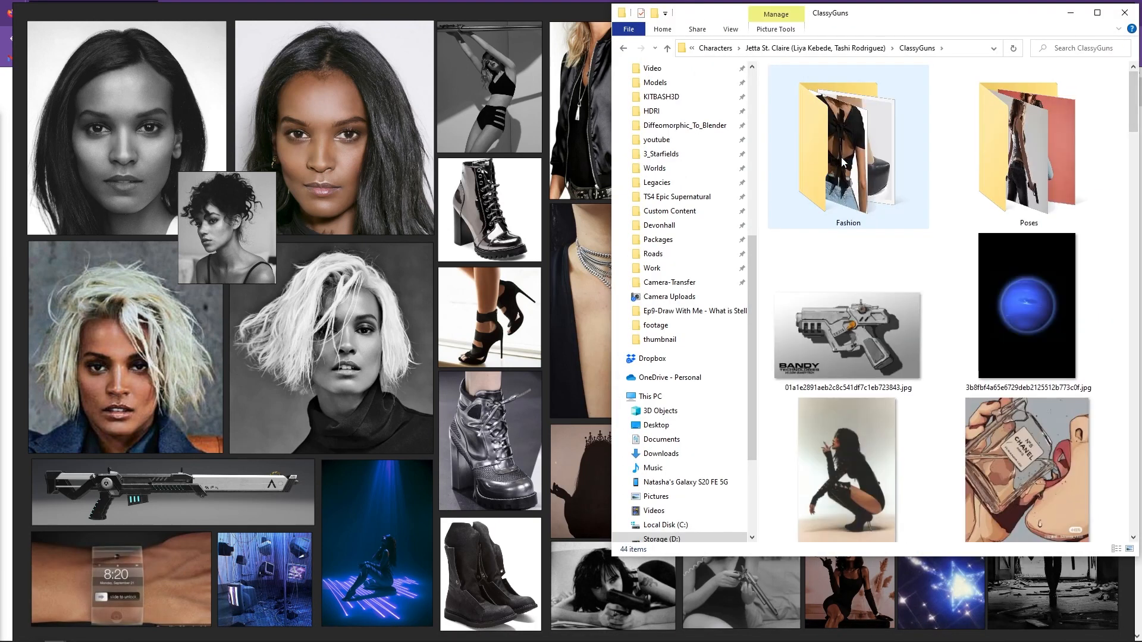
pyautogui.doubleClick(840, 162)
pyautogui.hotkey('alt', 'Left')
pyautogui.doubleClick(1019, 141)
pyautogui.moveTo(1019, 141); pyautogui.dragTo(625, 164)
pyautogui.moveTo(694, 264); pyautogui.dragTo(819, 421)
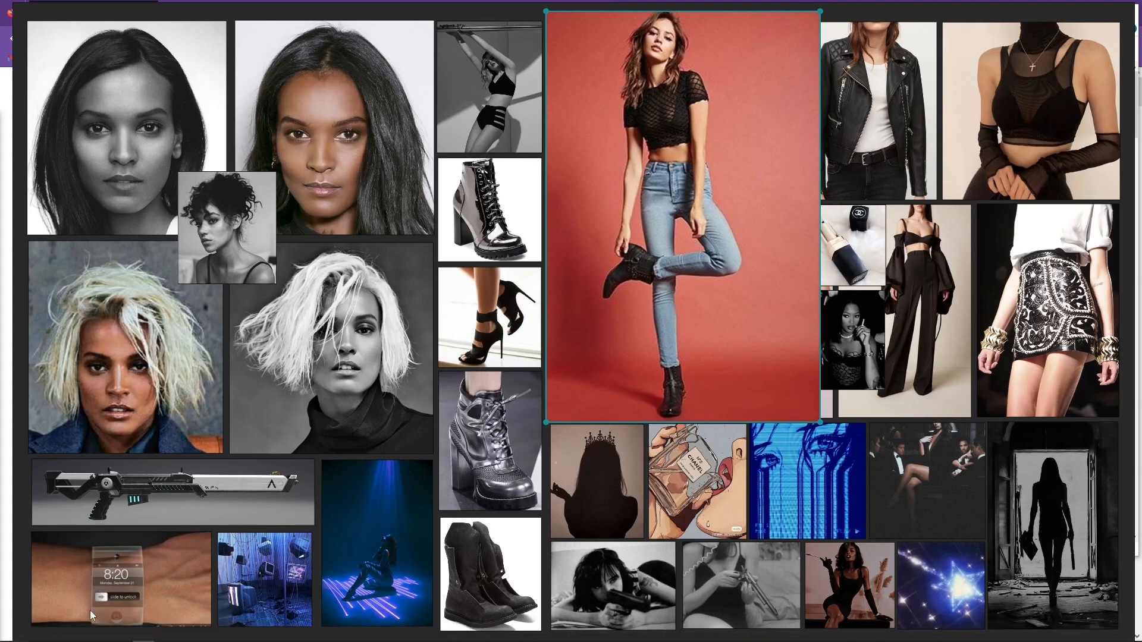
# Step: Switch back to Firefox and search the web for "pureref download" in a new tab
pyautogui.moveTo(429, 621)
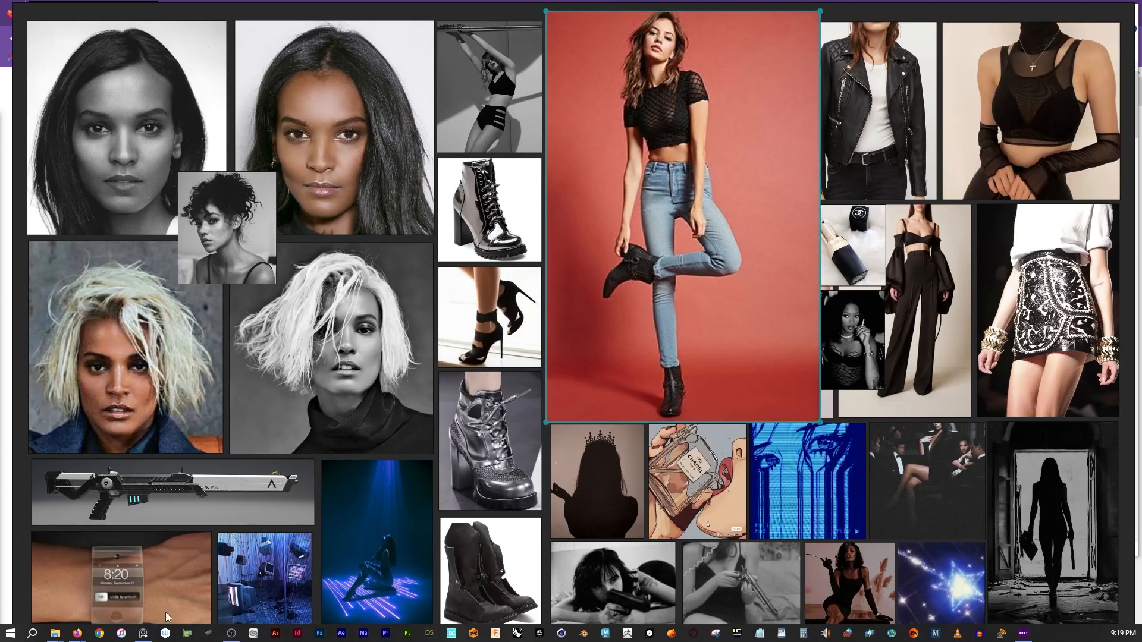
pyautogui.click(78, 634)
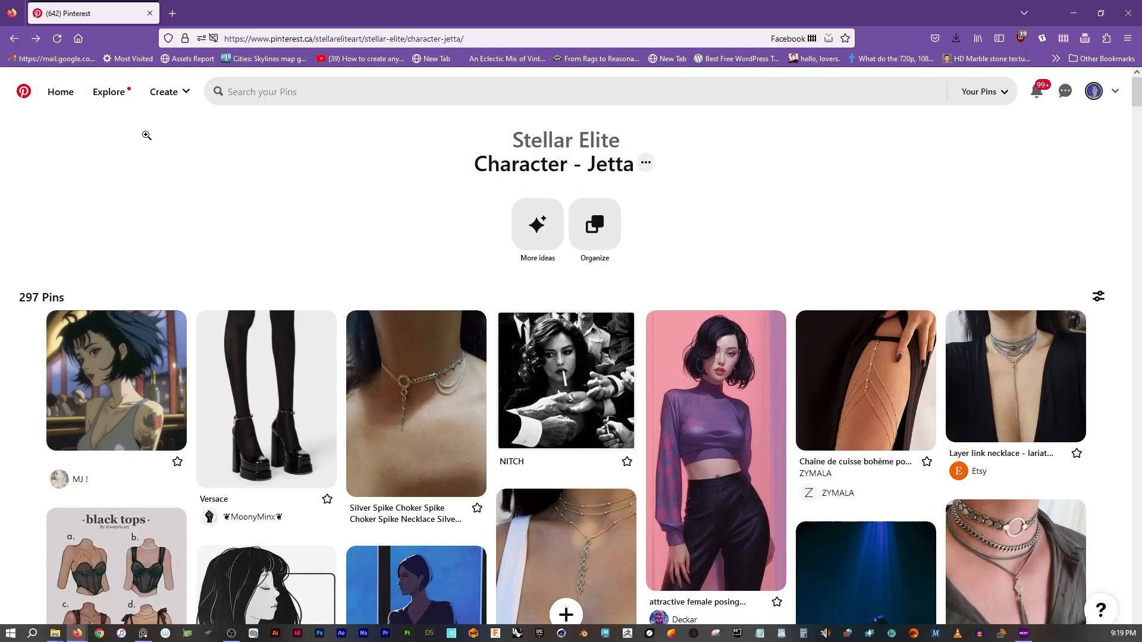
pyautogui.click(172, 10)
pyautogui.write('pureref')
pyautogui.press('Down')
pyautogui.press('Return')
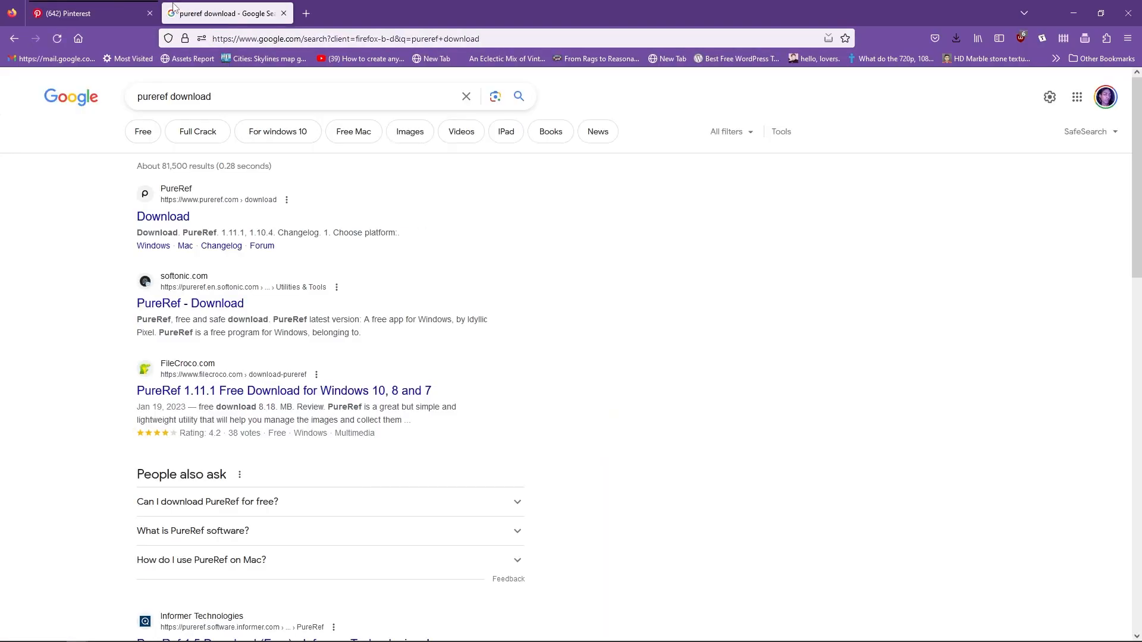
# Step: View PureRef's official download page and homepage, ending back on the download page
pyautogui.click(163, 216)
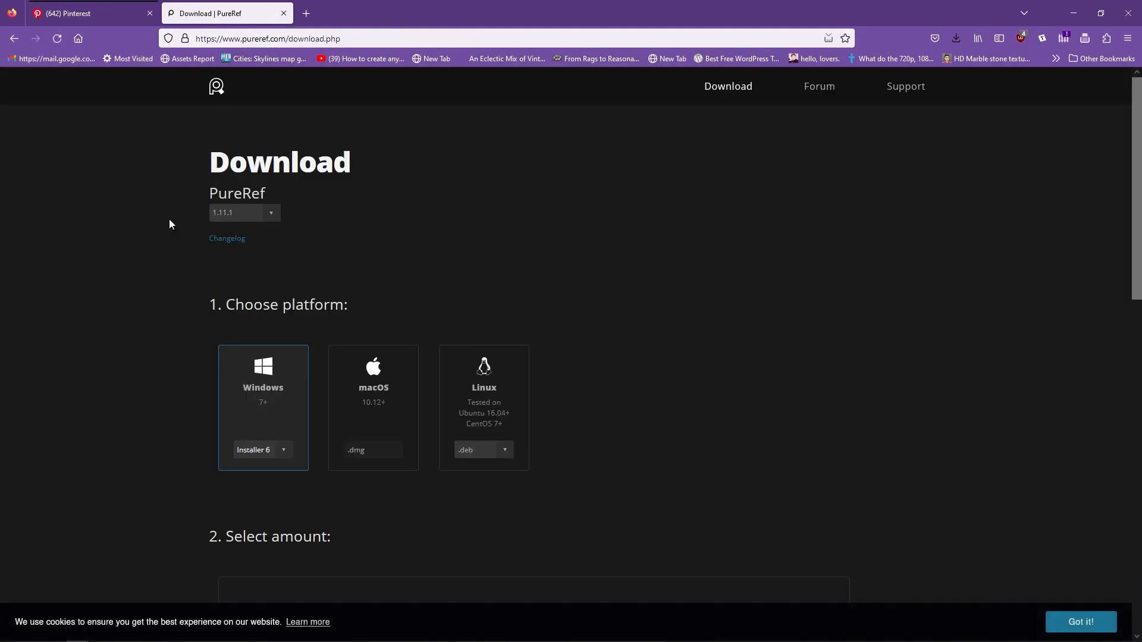
pyautogui.moveTo(1138, 120)
pyautogui.mouseDown()
pyautogui.moveTo(1139, 382)
pyautogui.moveTo(1139, 107)
pyautogui.mouseUp()
pyautogui.click(216, 88)
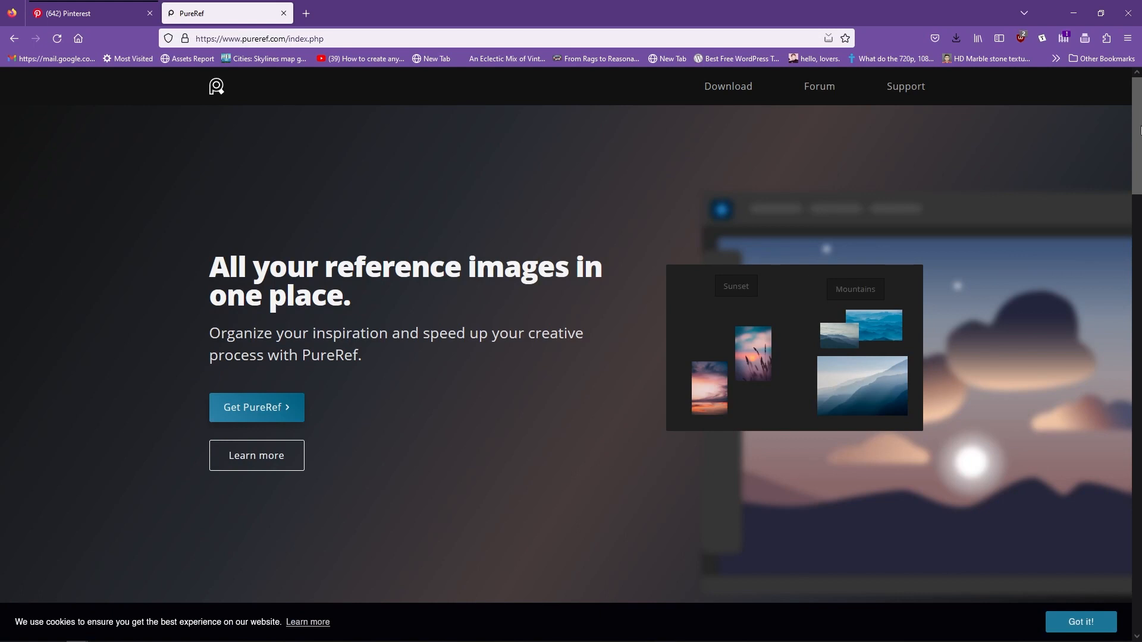
pyautogui.moveTo(1134, 125)
pyautogui.mouseDown()
pyautogui.moveTo(1133, 506)
pyautogui.moveTo(1133, 119)
pyautogui.mouseUp()
pyautogui.click(718, 88)
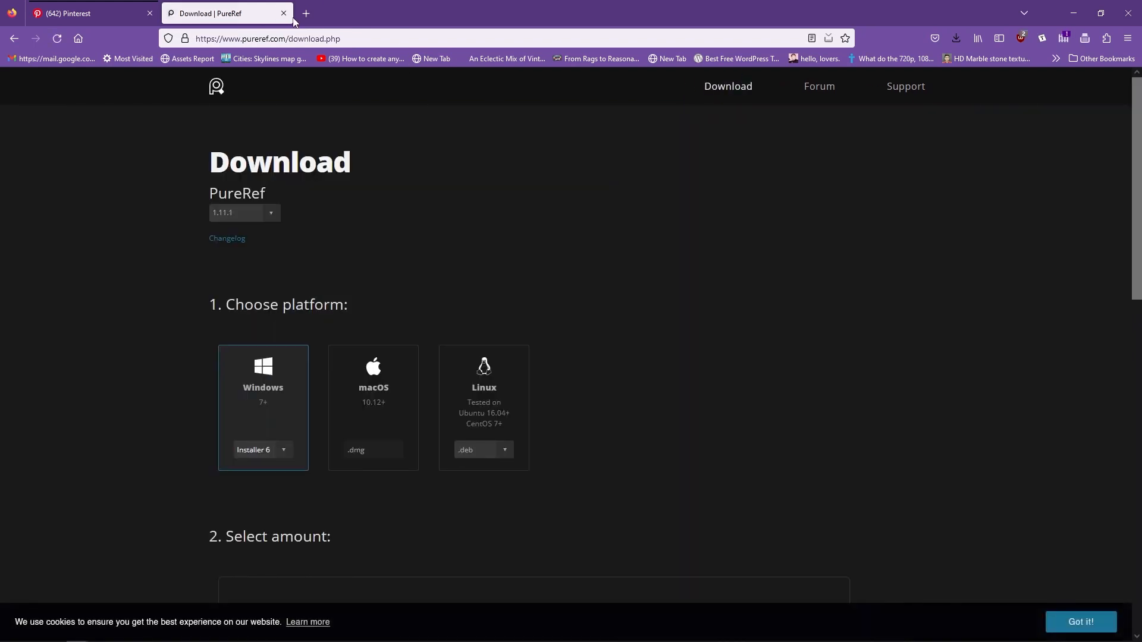
# Step: Open daz3d.com in a new tab and look through its homepage and shop page
pyautogui.click(306, 13)
pyautogui.write('daz3d.com')
pyautogui.press('Return')
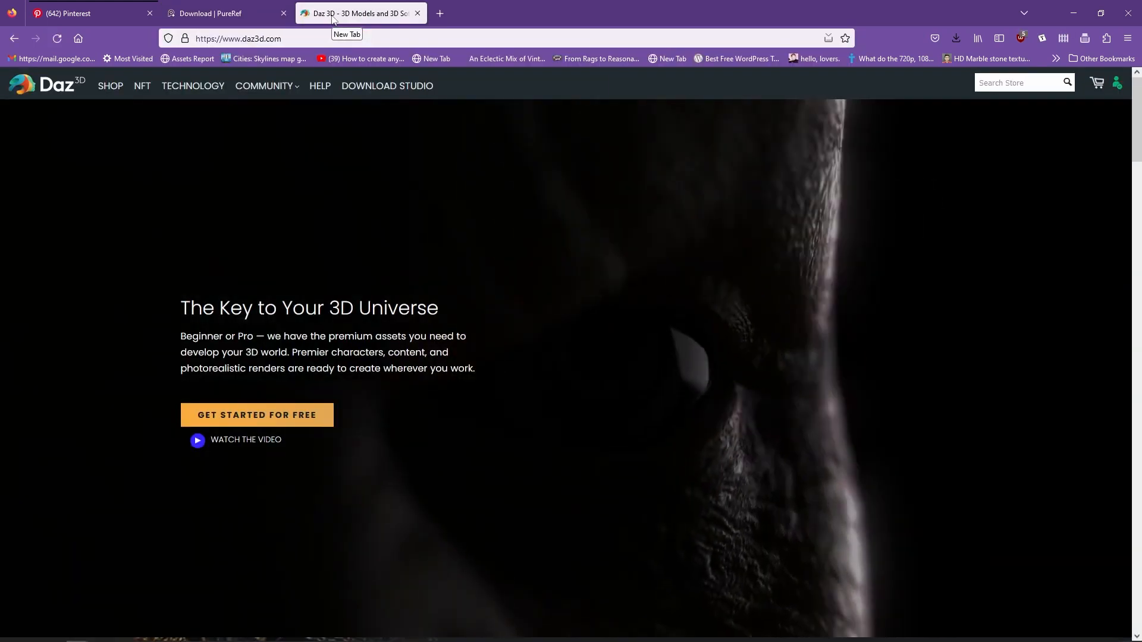
pyautogui.moveTo(1133, 103); pyautogui.dragTo(1133, 77)
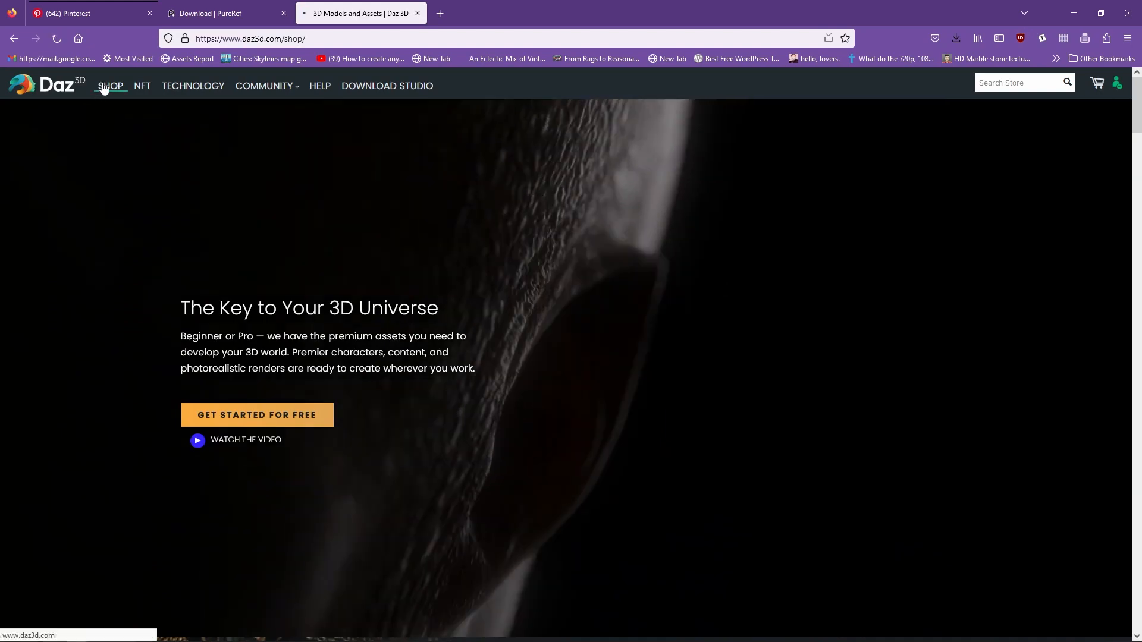
pyautogui.click(104, 86)
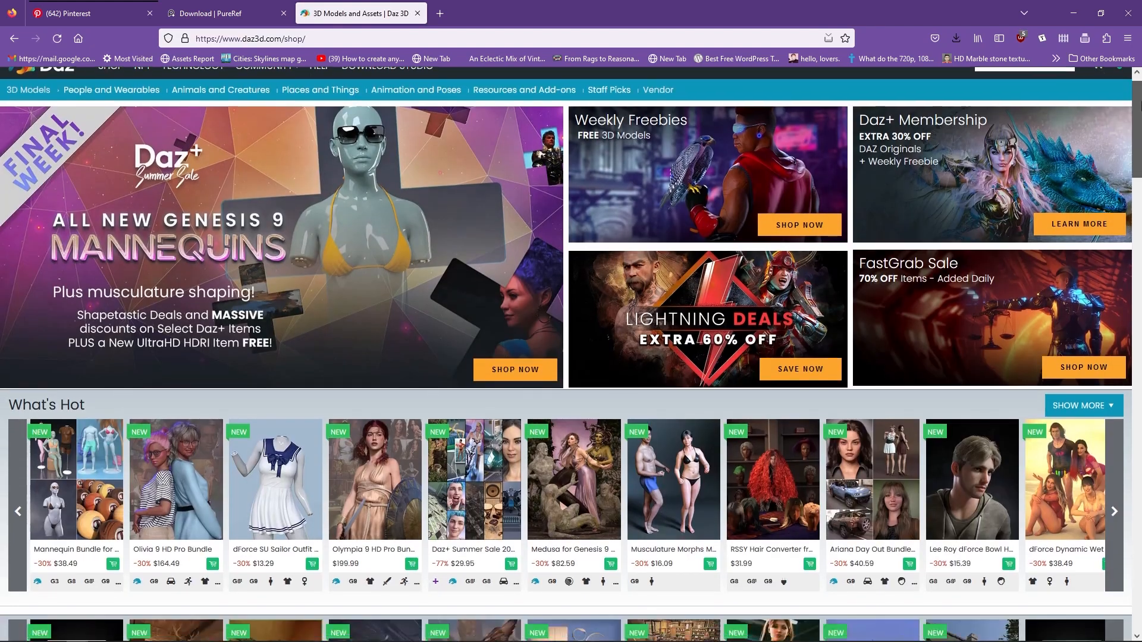
pyautogui.moveTo(1136, 95); pyautogui.dragTo(1140, 51)
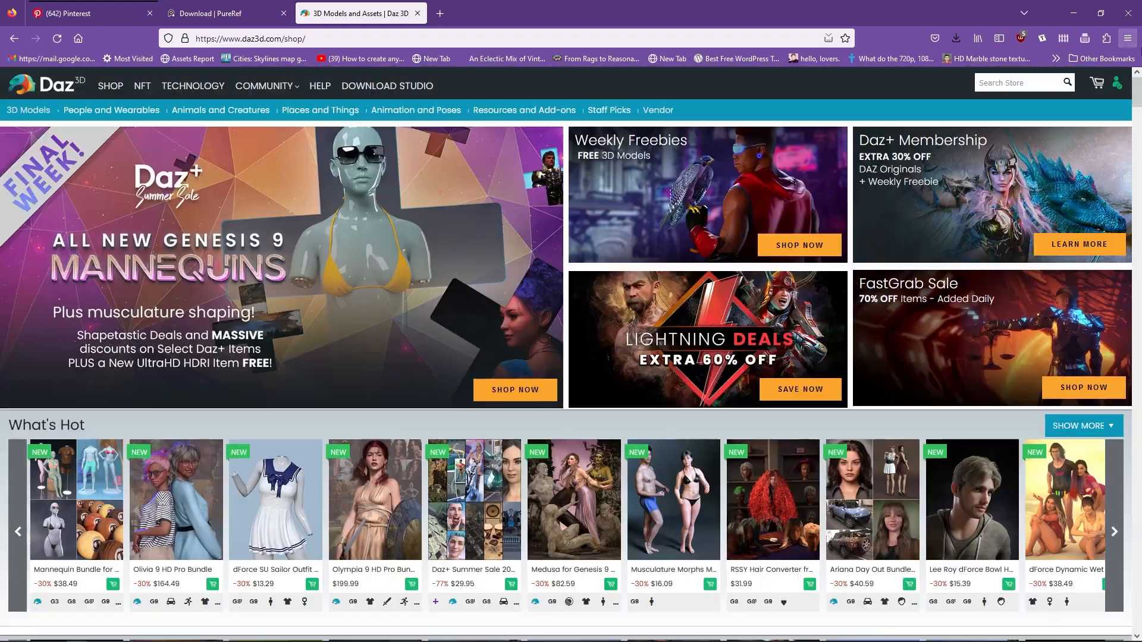
# Step: From the staff picks, open Shangrila for Genesis 3 and 8 Female and enlarge its braided-hair portrait preview
pyautogui.click(613, 112)
pyautogui.scroll(-1, 973, 153)
pyautogui.click(973, 153)
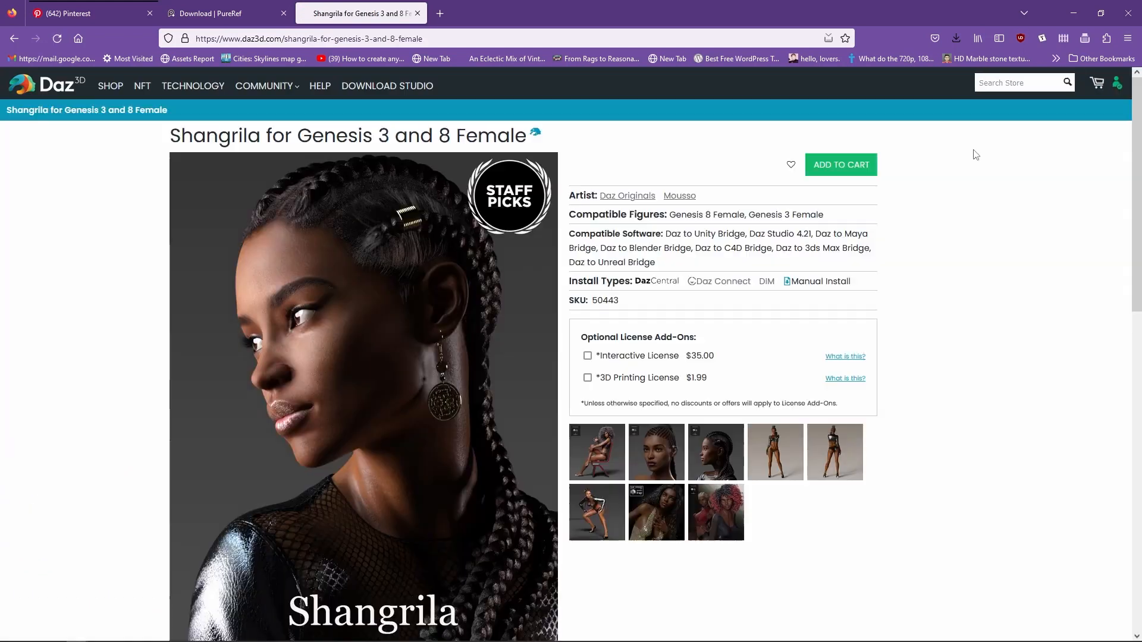
pyautogui.scroll(-3, 650, 432)
pyautogui.scroll(2, 650, 432)
pyautogui.click(650, 433)
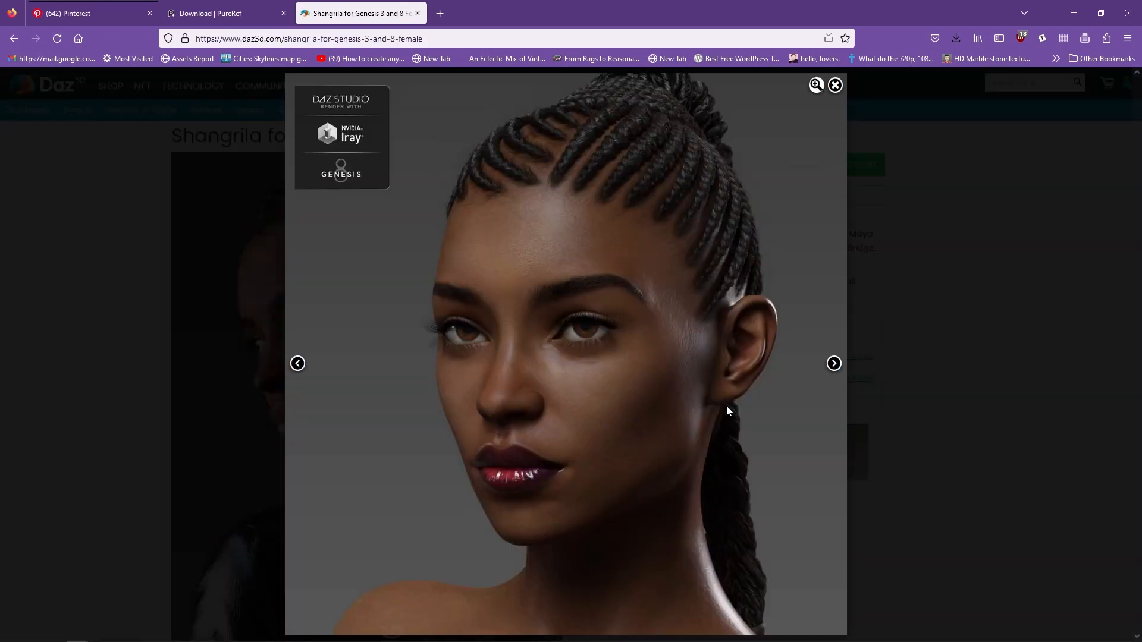
# Step: Look through the remaining preview images of Shangrila for Genesis 3 and 8 Female and close the enlarged preview
pyautogui.click(833, 362)
pyautogui.click(833, 361)
pyautogui.click(833, 360)
pyautogui.click(833, 362)
pyautogui.click(933, 211)
# Step: Return to the staff picks, open Nenana Alien HD for Genesis 8 Female and look through its enlarged preview images
pyautogui.hotkey('alt', 'Left')
pyautogui.scroll(-10, 1138, 214)
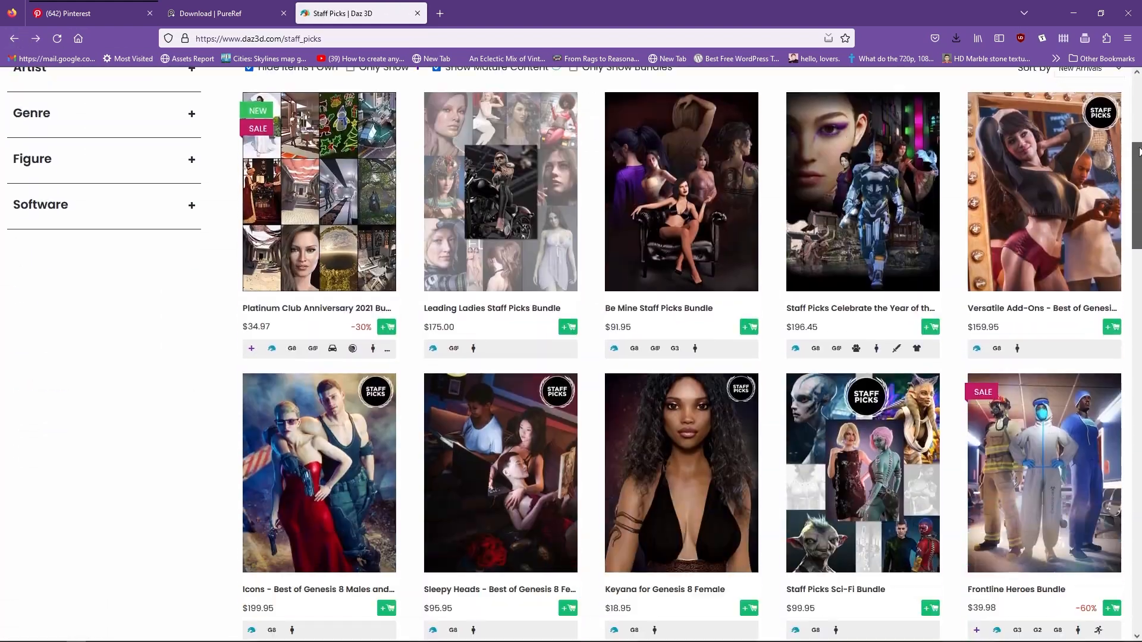
pyautogui.moveTo(1138, 214); pyautogui.dragTo(1140, 505)
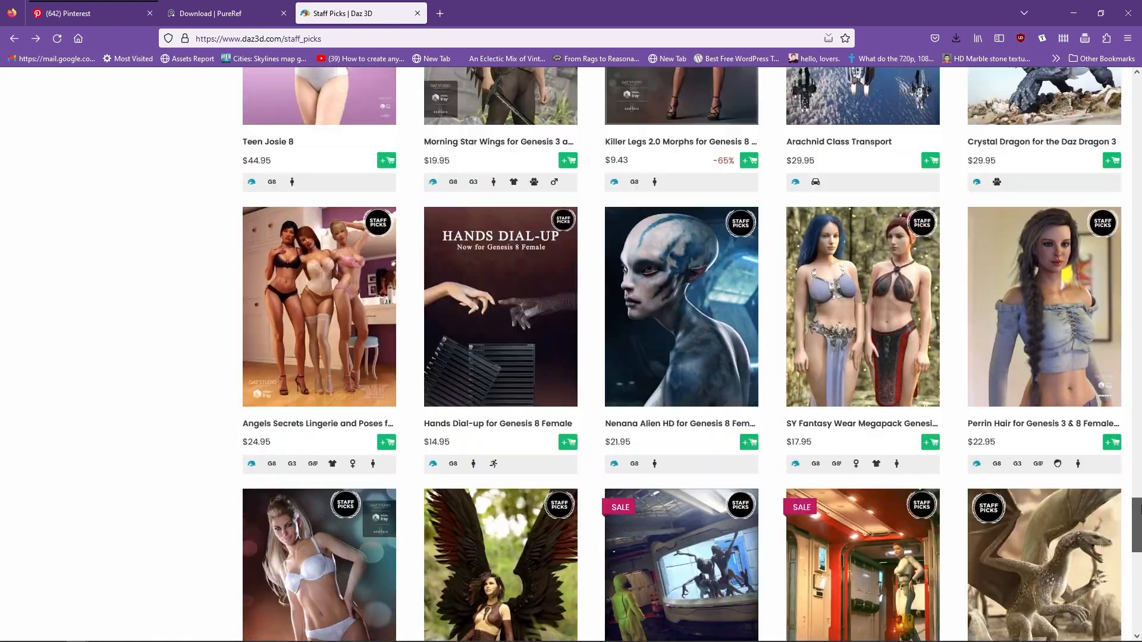
pyautogui.click(637, 334)
pyautogui.scroll(-2, 636, 334)
pyautogui.click(636, 334)
pyautogui.click(768, 363)
pyautogui.click(767, 364)
pyautogui.click(766, 364)
pyautogui.click(767, 364)
pyautogui.click(766, 364)
pyautogui.click(959, 254)
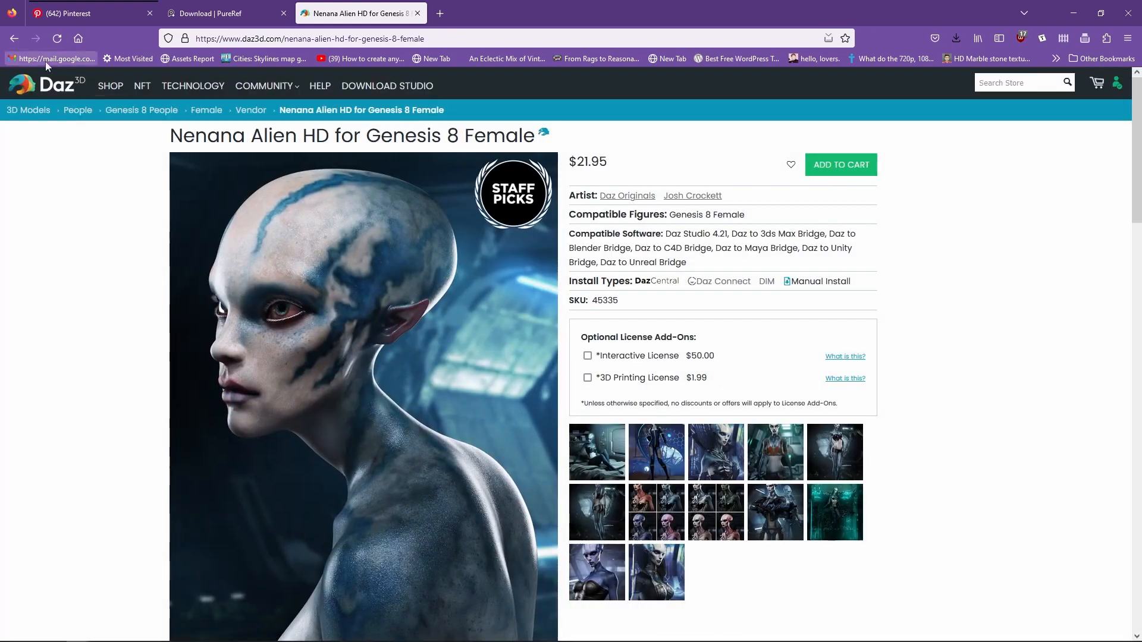
# Step: Open the Daz site's studio download page and look through the Daz 3D Install Manager information
pyautogui.click(373, 88)
pyautogui.scroll(-5, 503, 204)
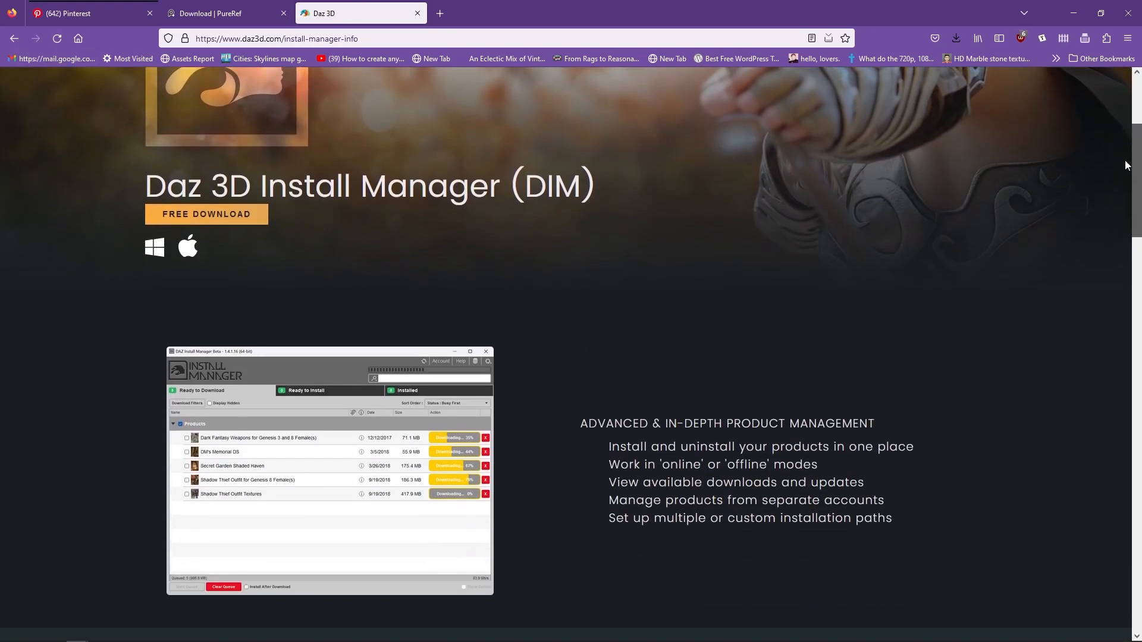
pyautogui.scroll(-15, 1014, 471)
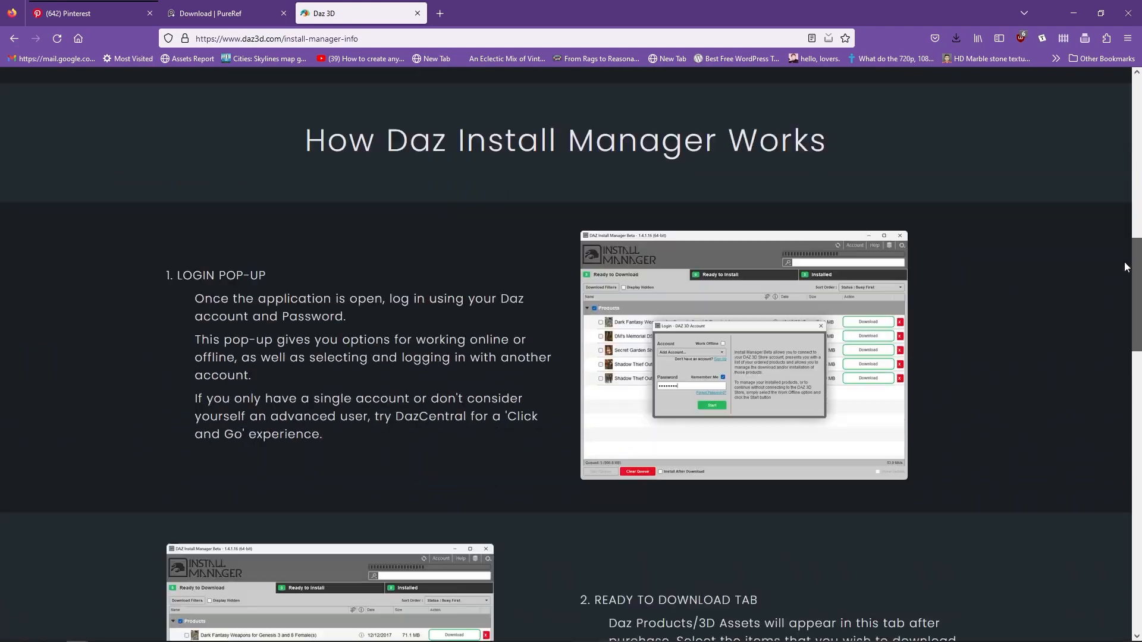
pyautogui.press('Home')
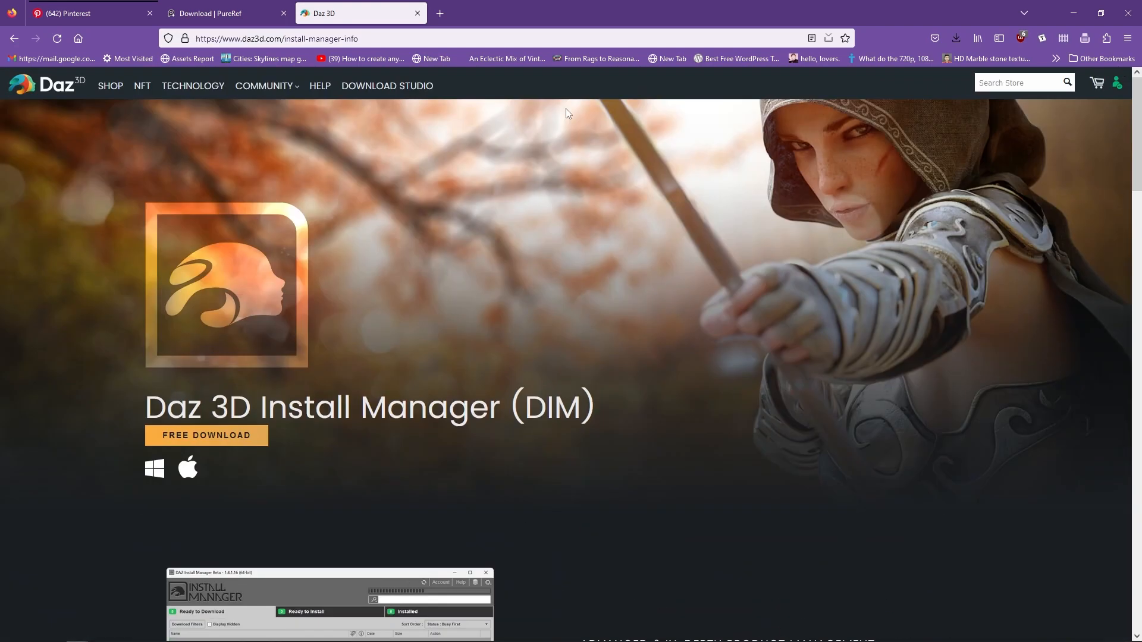
# Step: Switch to DAZ Studio and dismiss its Welcome window
pyautogui.click(429, 633)
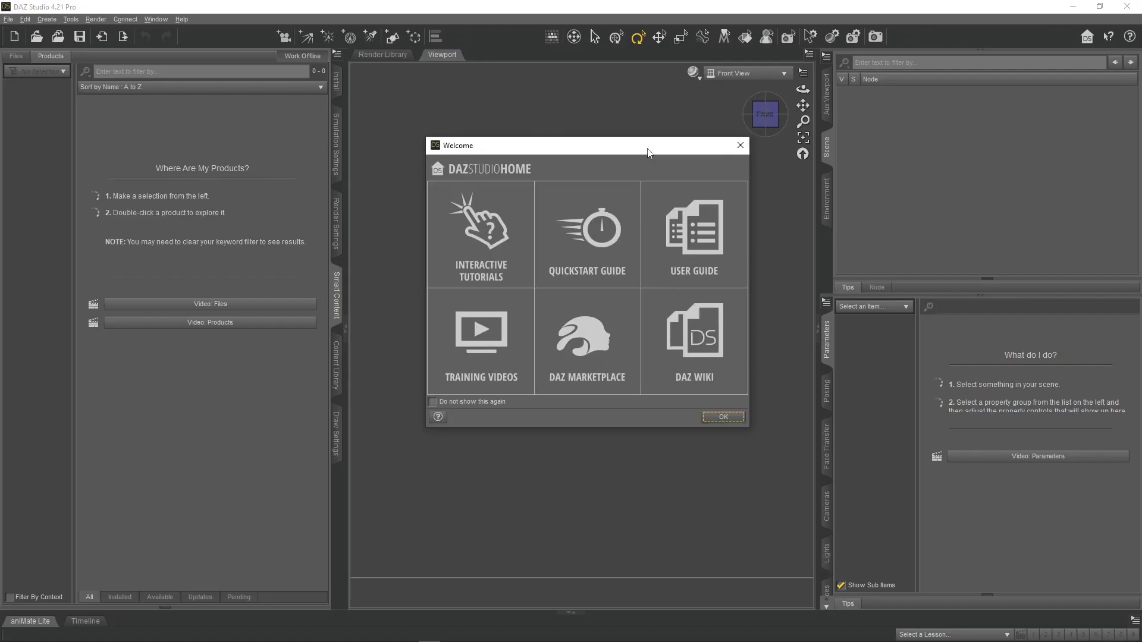
pyautogui.click(739, 156)
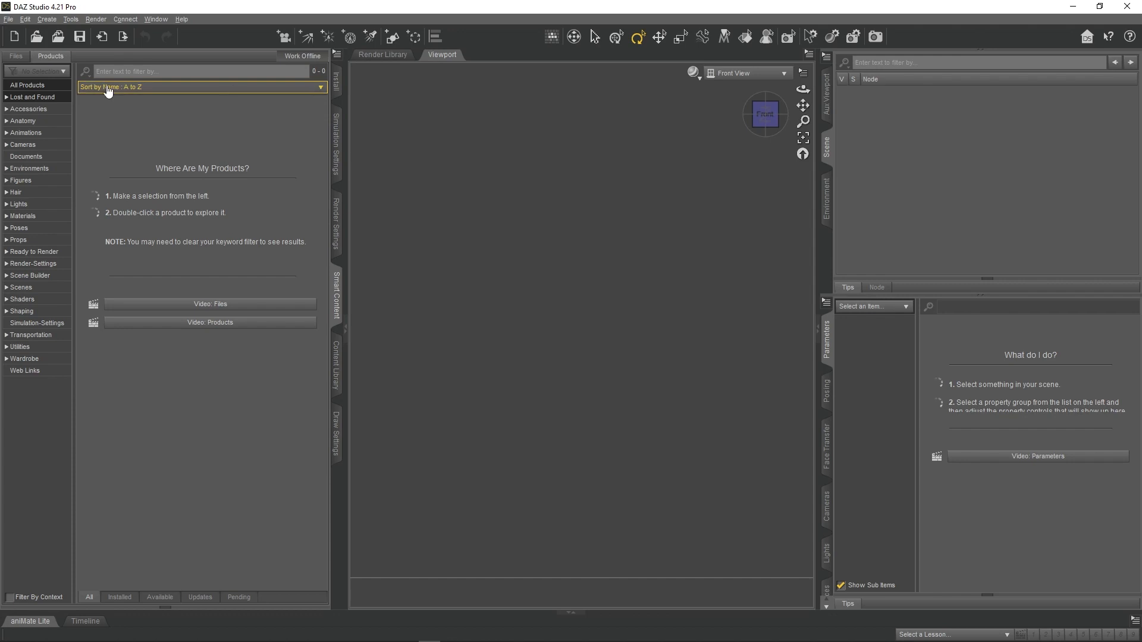
# Step: Collapse the Smart Content pane and expand it again
pyautogui.click(340, 297)
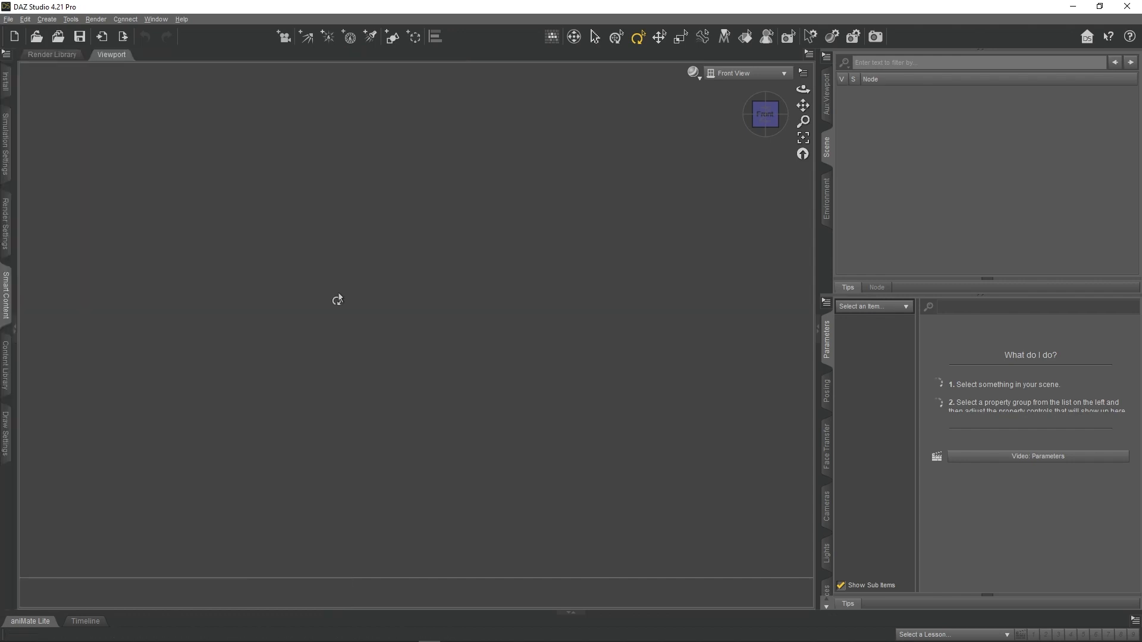
pyautogui.click(15, 332)
pyautogui.click(347, 331)
pyautogui.click(5, 289)
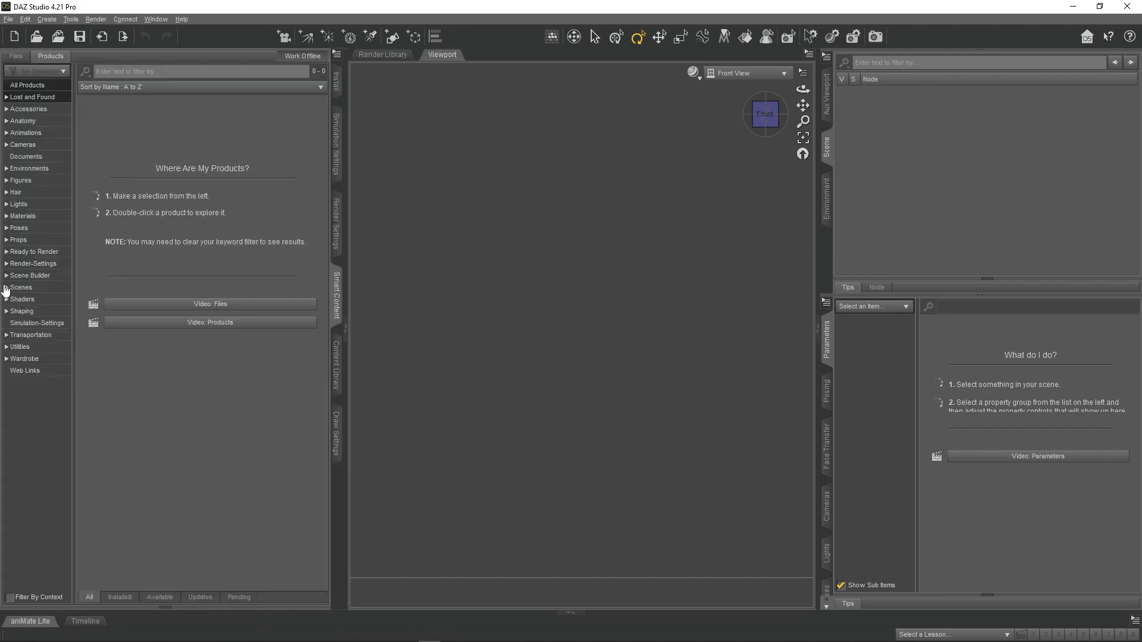
pyautogui.click(337, 311)
pyautogui.click(6, 300)
# Step: Load the Genesis 8 Basic Female figure from the Genesis 8 Starter Essentials product into the scene
pyautogui.click(21, 180)
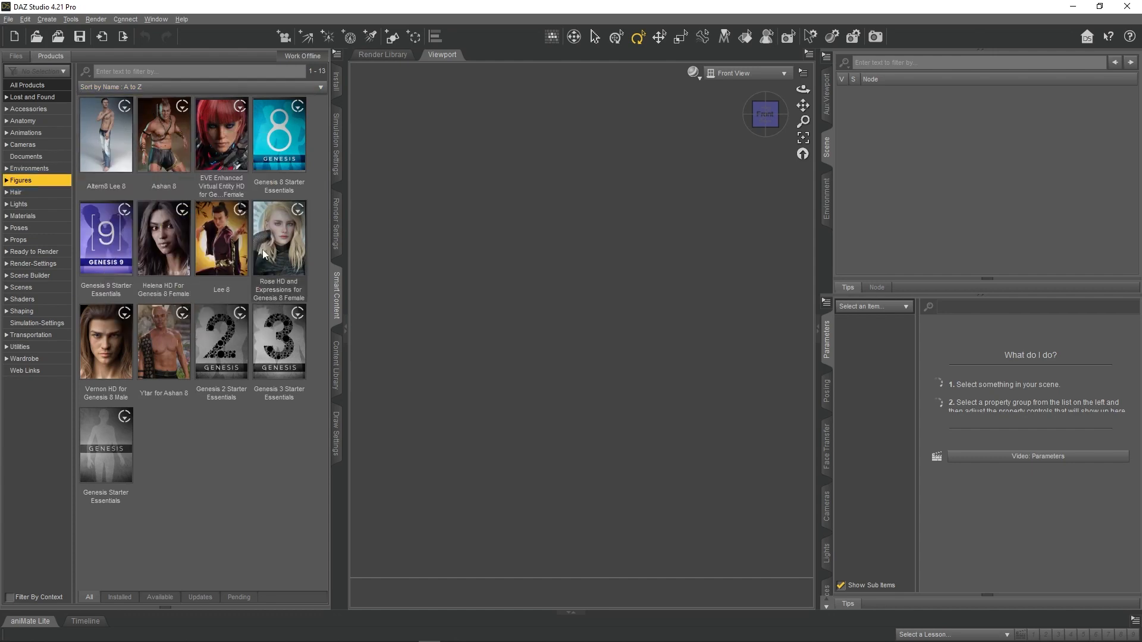
pyautogui.moveTo(174, 237)
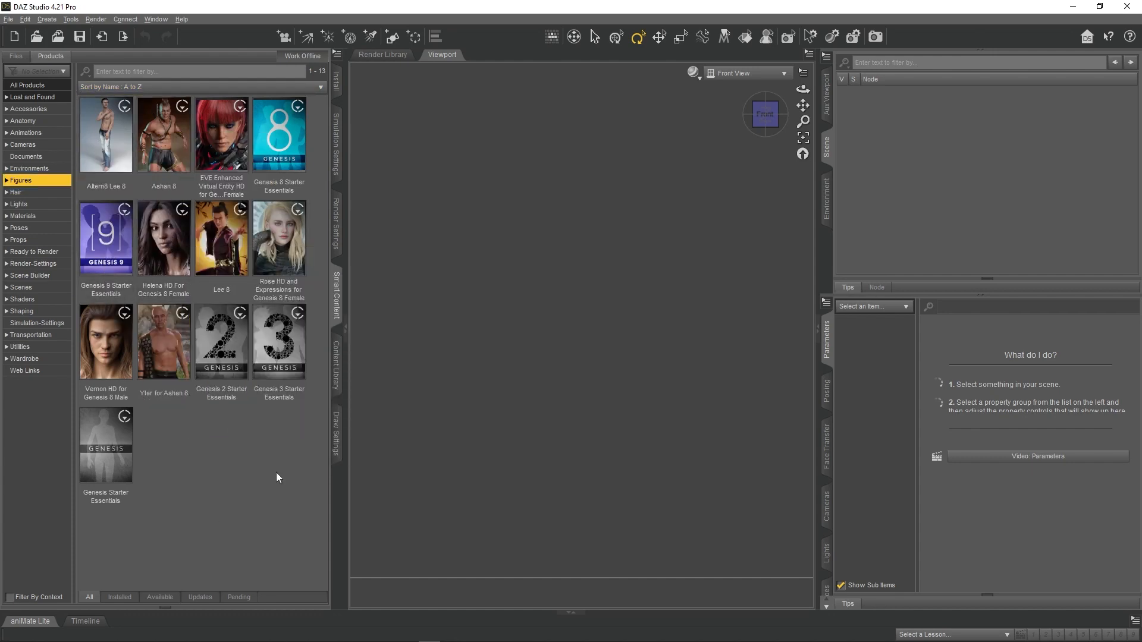
pyautogui.moveTo(288, 136)
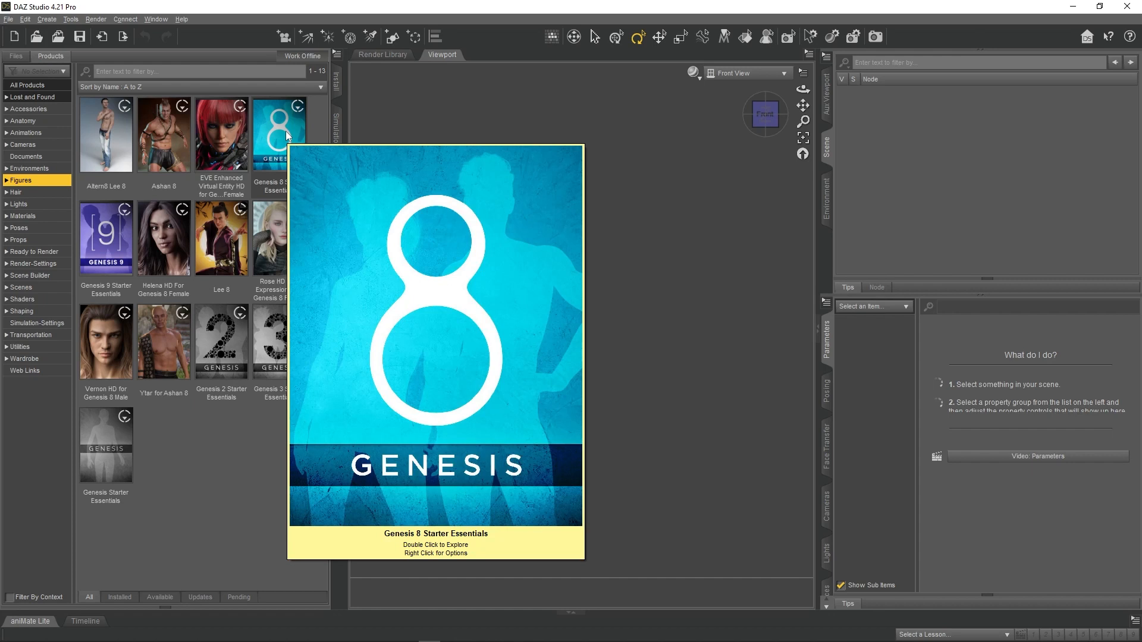
pyautogui.doubleClick(286, 133)
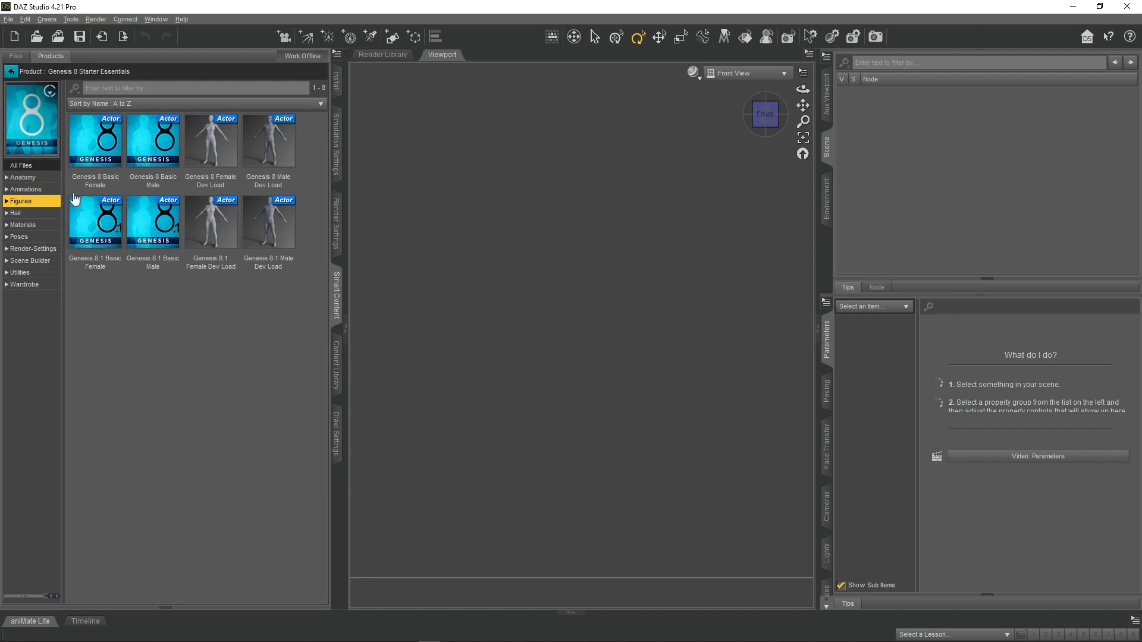
pyautogui.click(211, 145)
pyautogui.moveTo(104, 153)
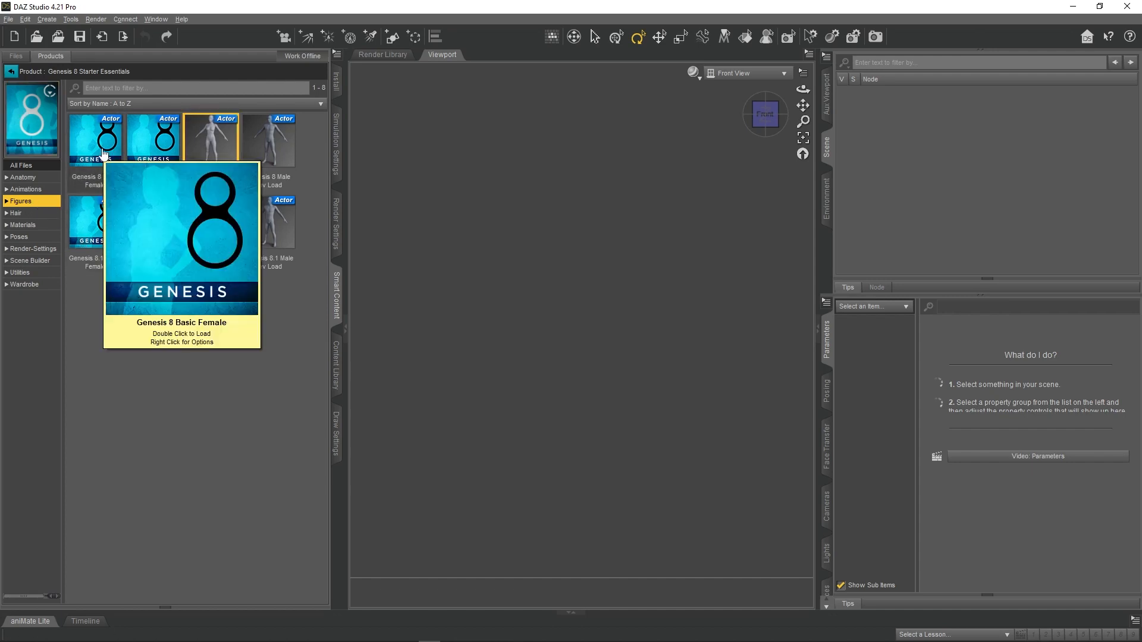
pyautogui.doubleClick(104, 153)
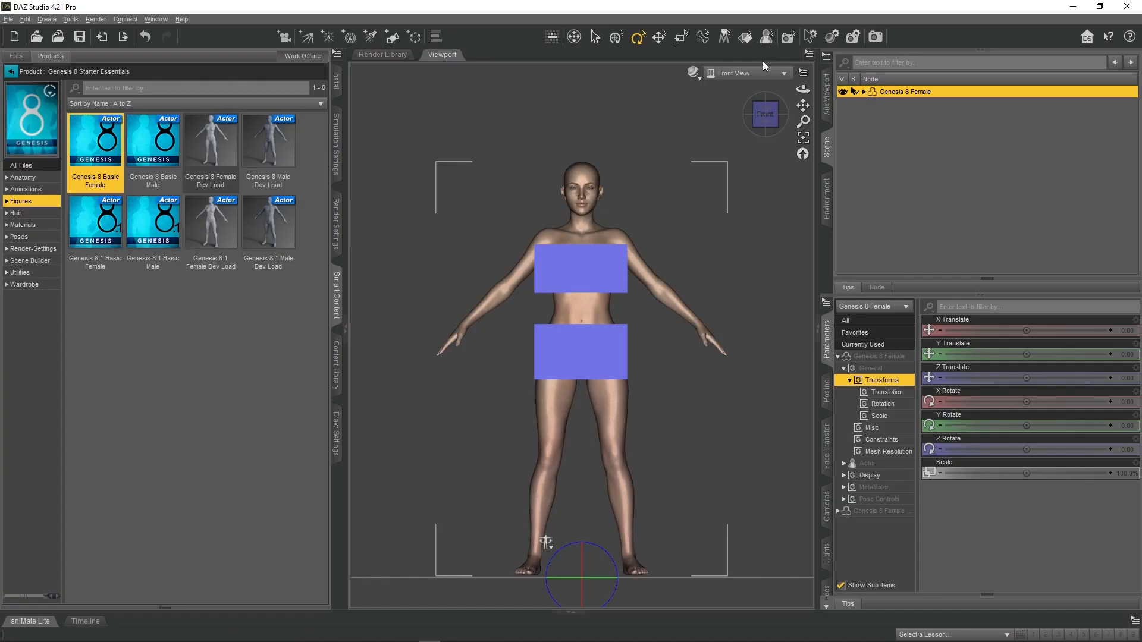
# Step: Switch the viewport to Perspective View and try orbiting and zooming around the figure
pyautogui.click(760, 74)
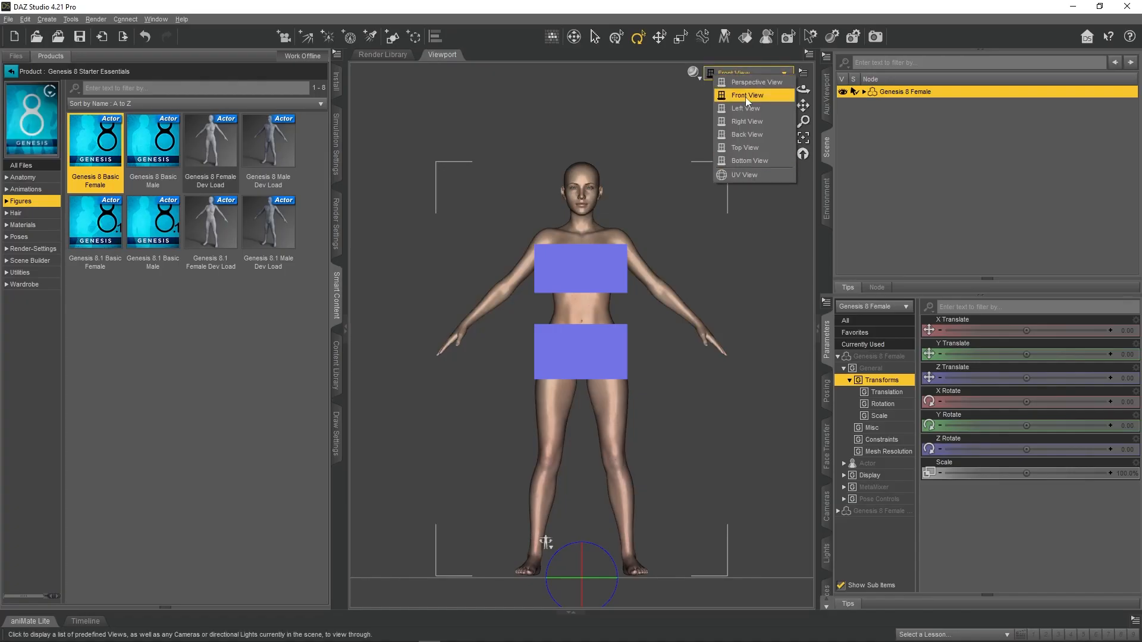
pyautogui.click(756, 84)
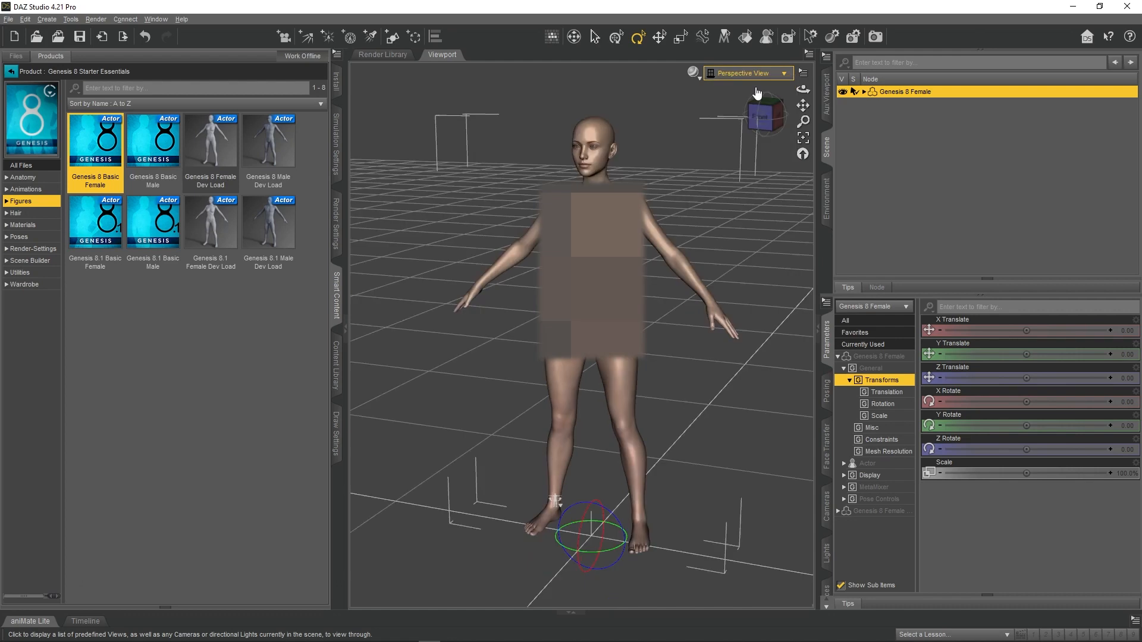
pyautogui.keyDown('alt'); pyautogui.moveTo(731, 197); pyautogui.dragTo(708, 236); pyautogui.keyUp('alt')
pyautogui.scroll(-8, 716, 238)
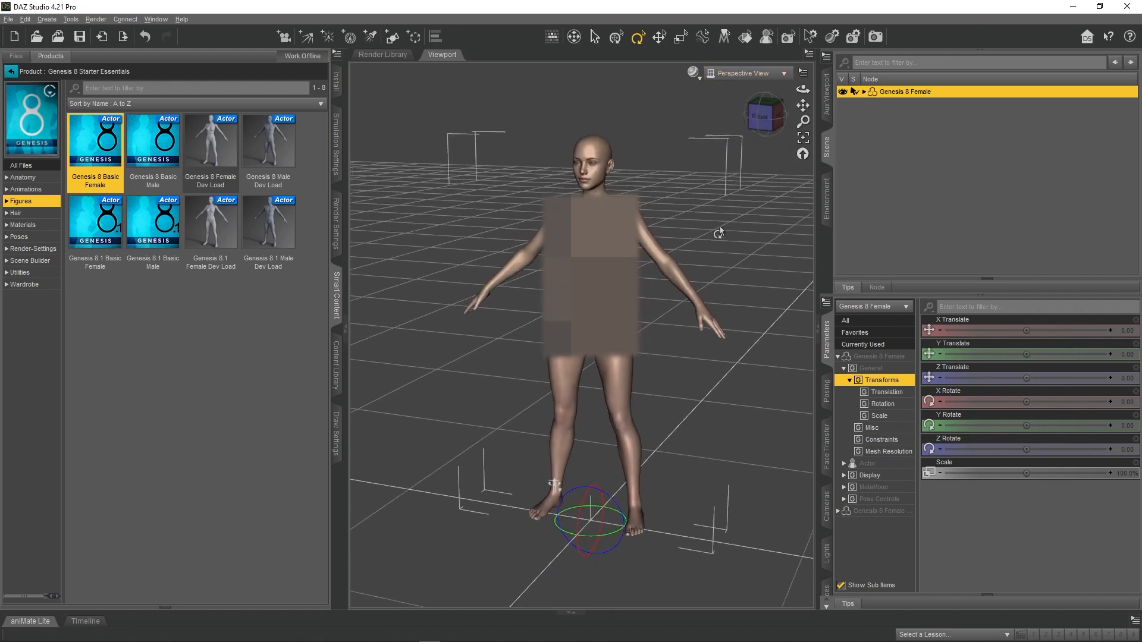
pyautogui.scroll(6, 716, 237)
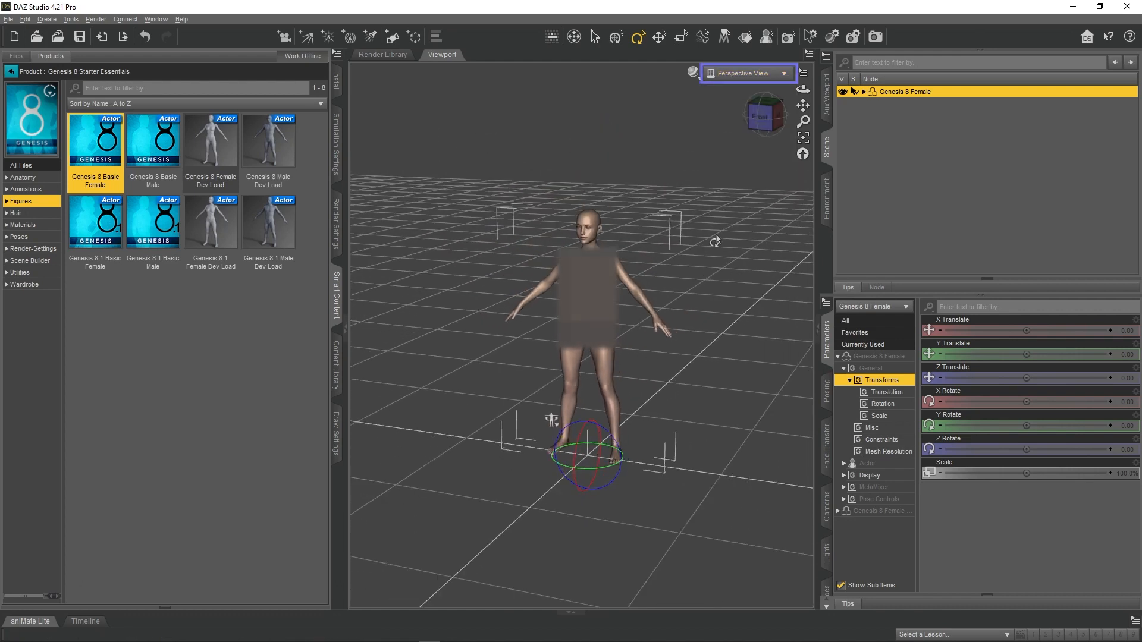
# Step: Try the viewport's orbit, pan, zoom, frame and reset view controls on the figure
pyautogui.moveTo(804, 89)
pyautogui.mouseDown()
pyautogui.moveTo(779, 102)
pyautogui.moveTo(804, 79)
pyautogui.moveTo(783, 102)
pyautogui.moveTo(805, 98)
pyautogui.moveTo(769, 109)
pyautogui.moveTo(816, 83)
pyautogui.mouseUp()
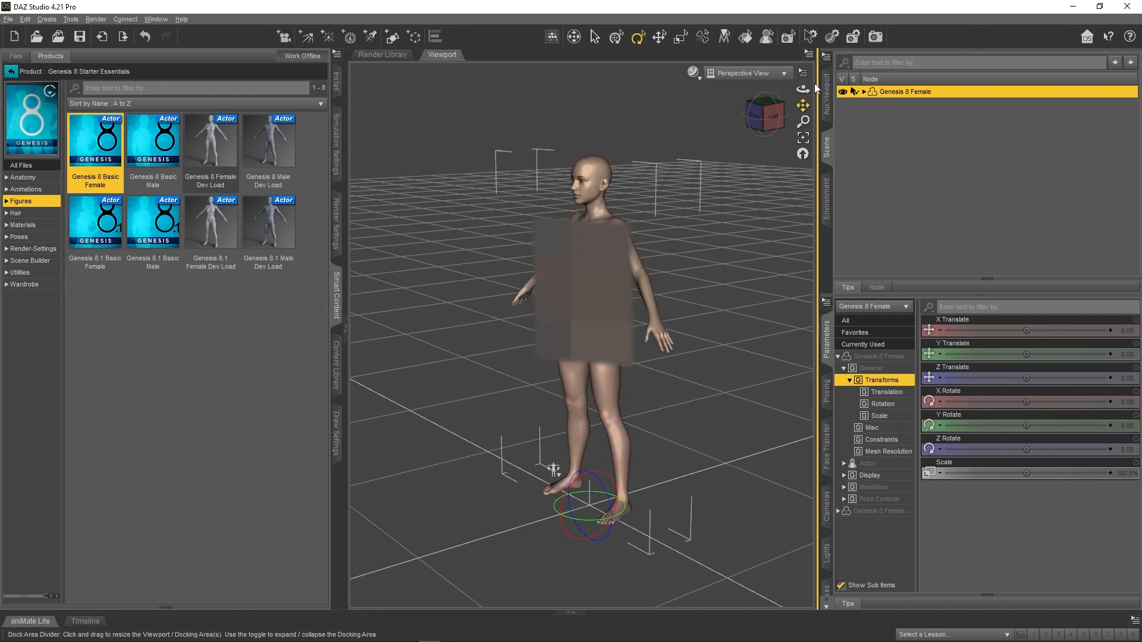
pyautogui.moveTo(802, 89)
pyautogui.mouseDown()
pyautogui.moveTo(825, 90)
pyautogui.moveTo(803, 105)
pyautogui.mouseUp()
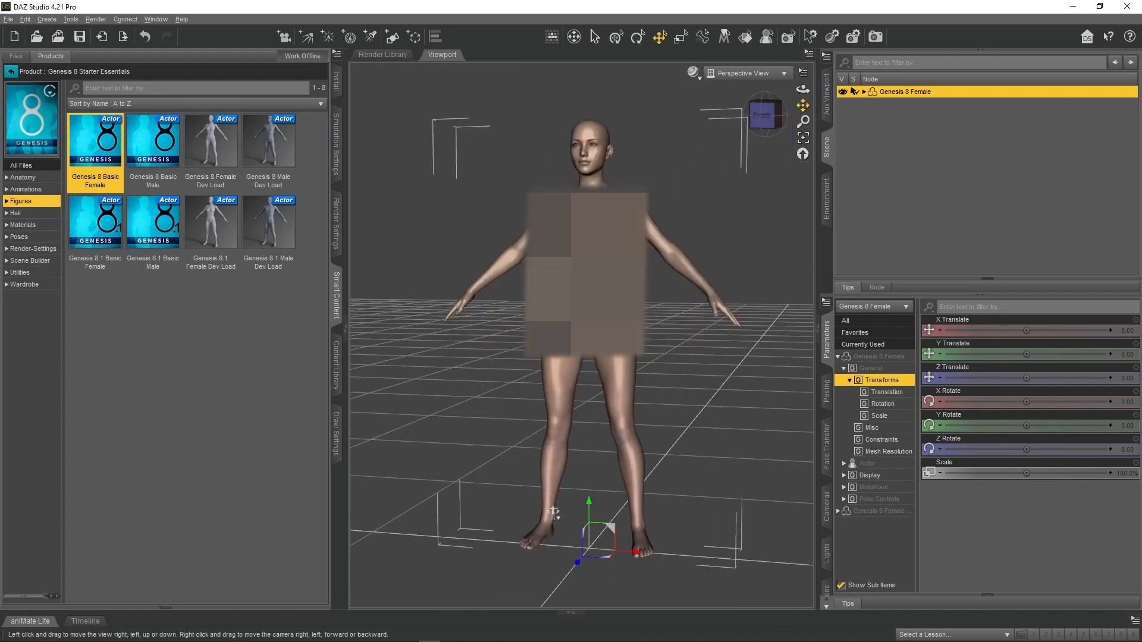
pyautogui.moveTo(803, 105); pyautogui.dragTo(802, 135)
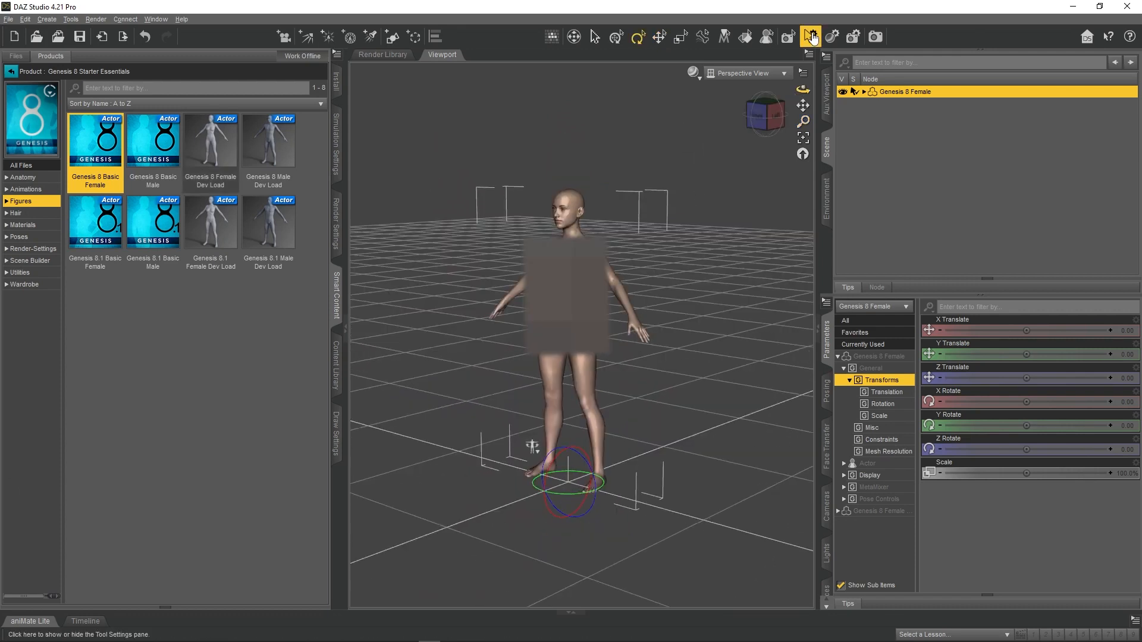
pyautogui.click(803, 140)
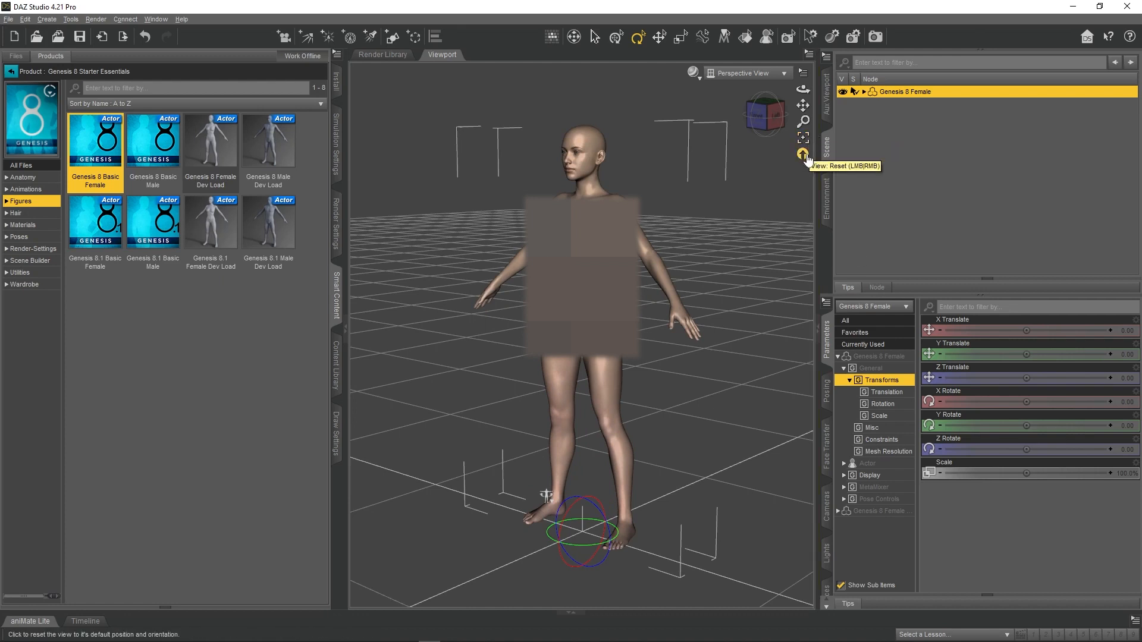
pyautogui.click(802, 154)
pyautogui.click(803, 148)
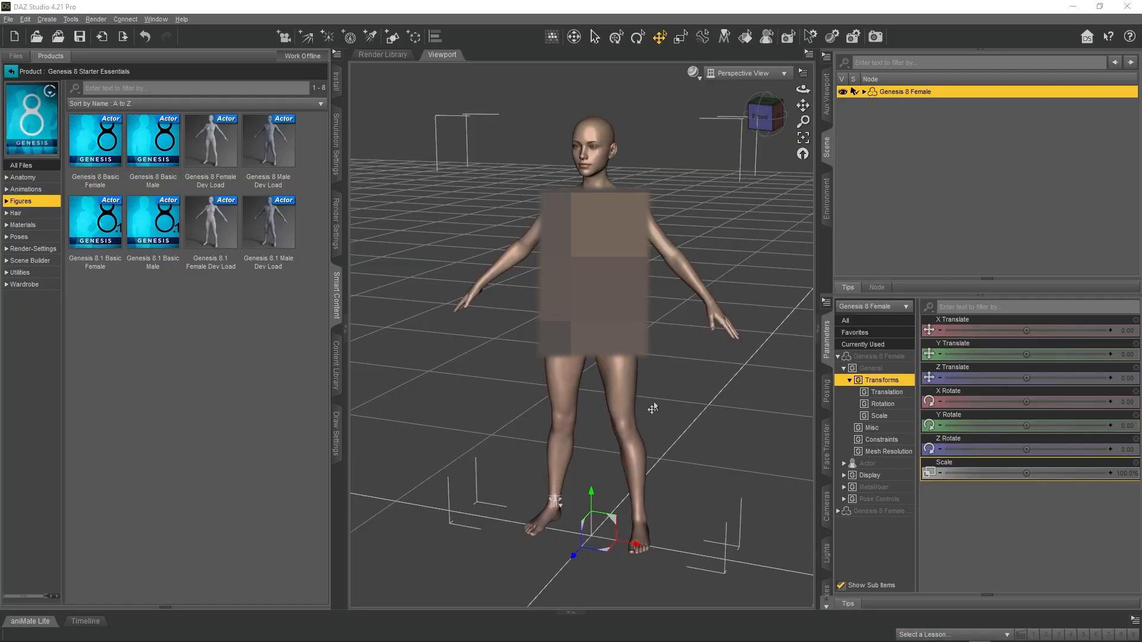
pyautogui.moveTo(803, 89)
pyautogui.mouseDown()
pyautogui.moveTo(803, 77)
pyautogui.moveTo(823, 77)
pyautogui.moveTo(791, 77)
pyautogui.moveTo(802, 77)
pyautogui.mouseUp()
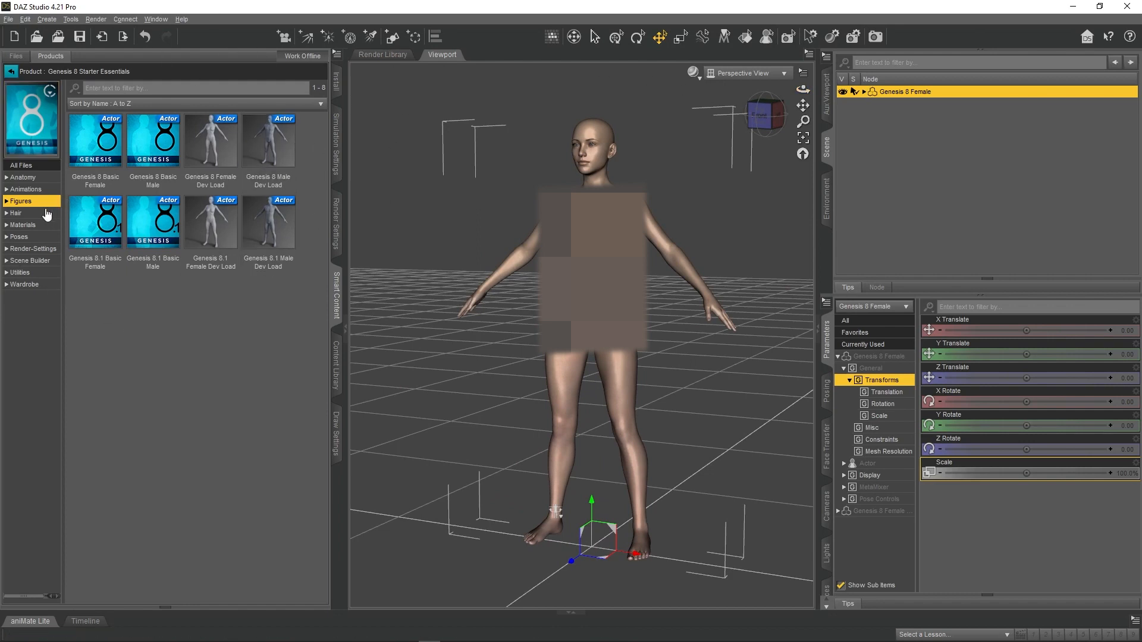
# Step: Dress the figure in the Basic Wear Bra and Basic Wear Panties from the Genesis 8 Starter Essentials wardrobe
pyautogui.click(25, 284)
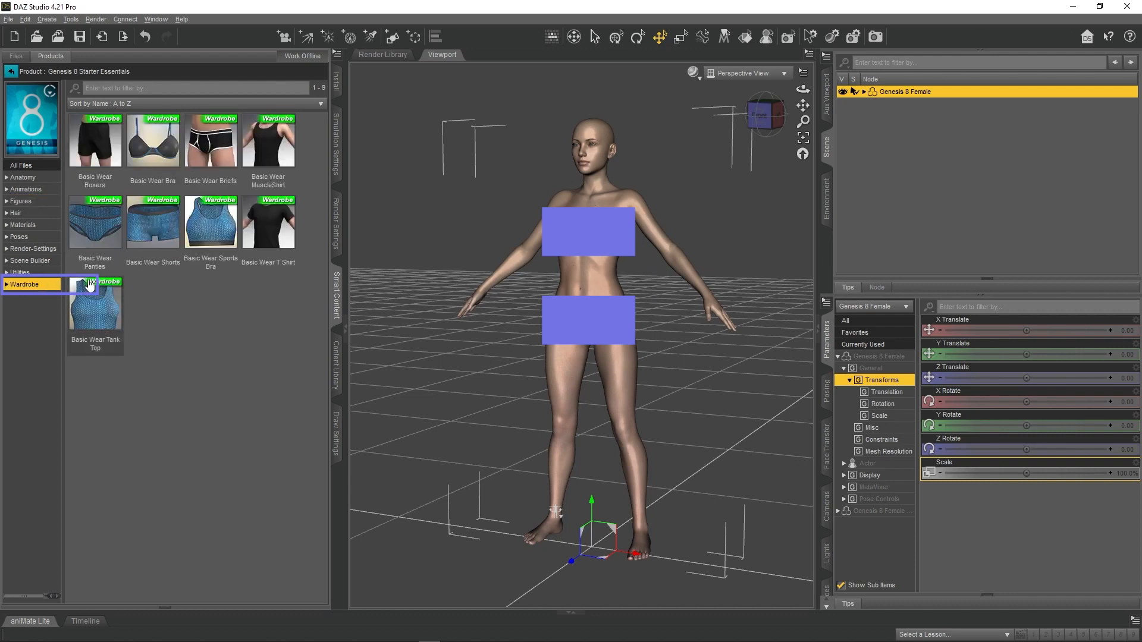
pyautogui.doubleClick(161, 149)
pyautogui.doubleClick(109, 220)
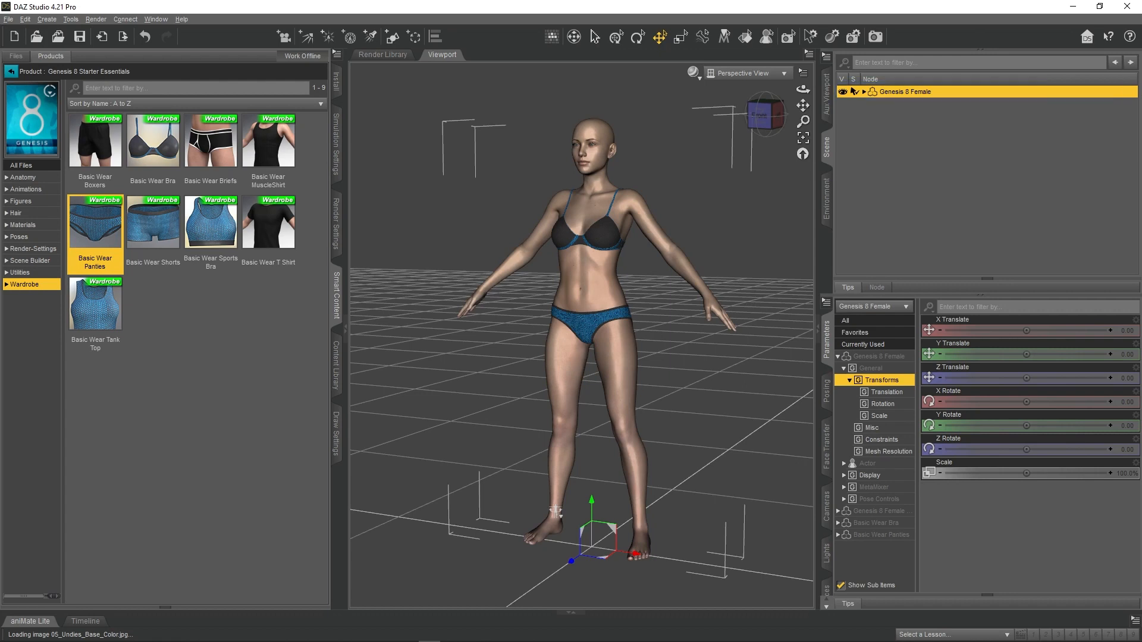
pyautogui.moveTo(802, 89)
pyautogui.mouseDown()
pyautogui.moveTo(683, 88)
pyautogui.moveTo(804, 88)
pyautogui.mouseUp()
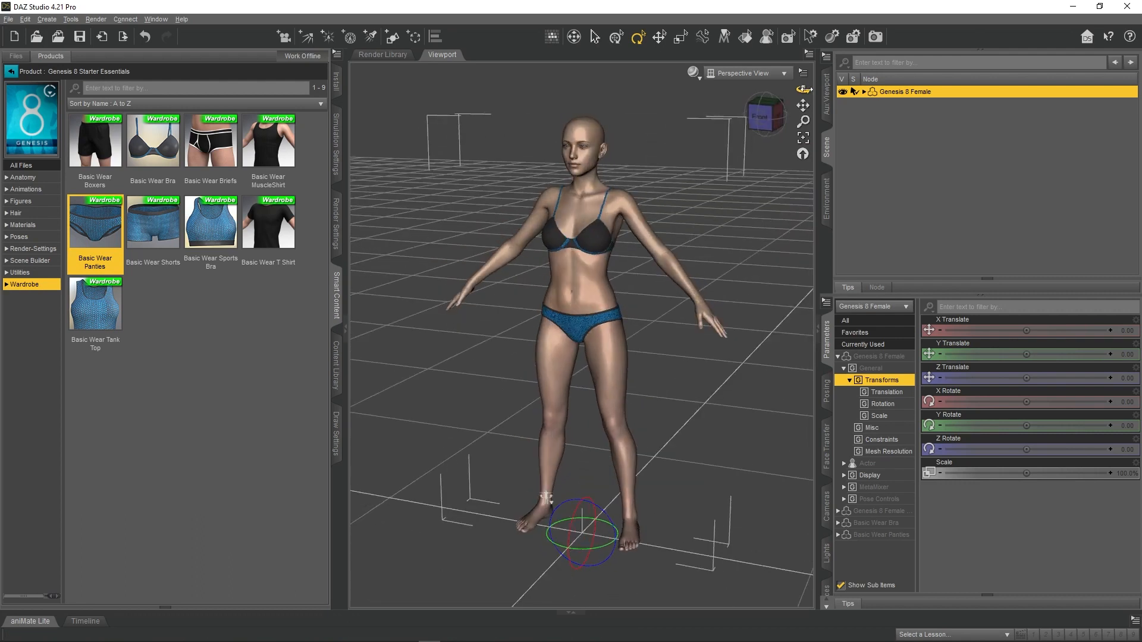
# Step: Apply the Basic Wear Black Bra material to the bra and the Basic Wear Black Panties material to the panties
pyautogui.click(863, 92)
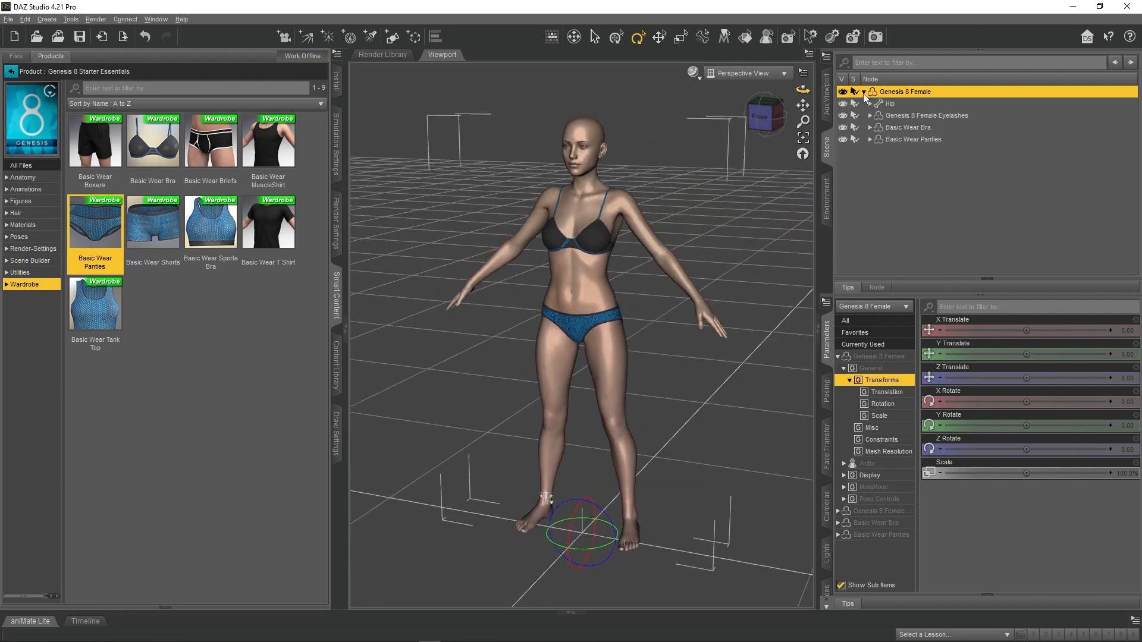
pyautogui.click(919, 130)
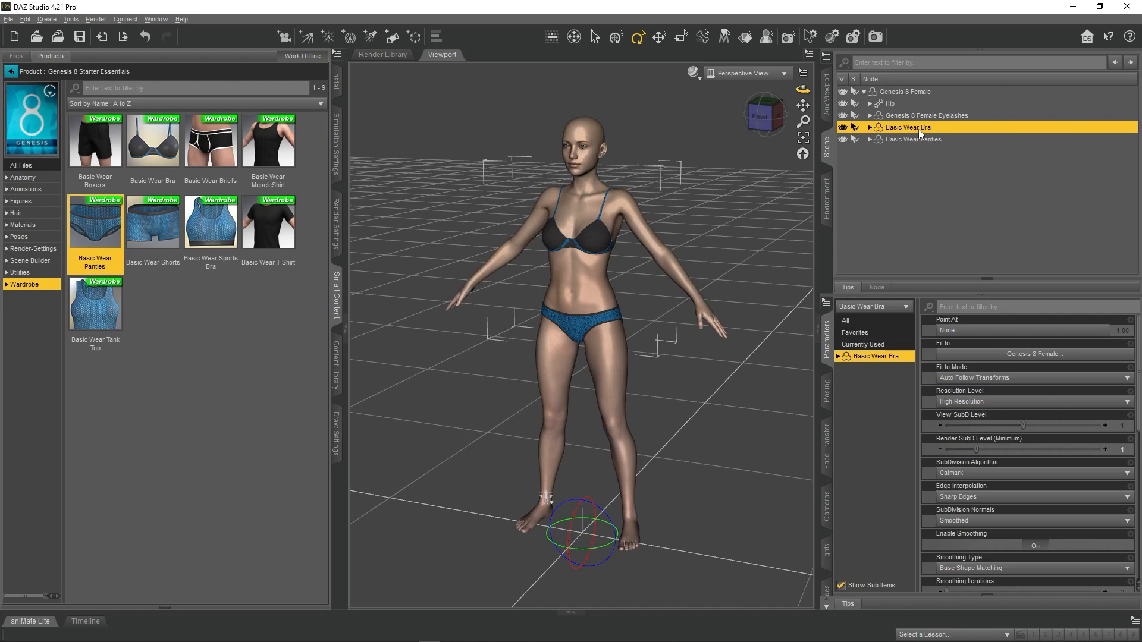
pyautogui.click(24, 225)
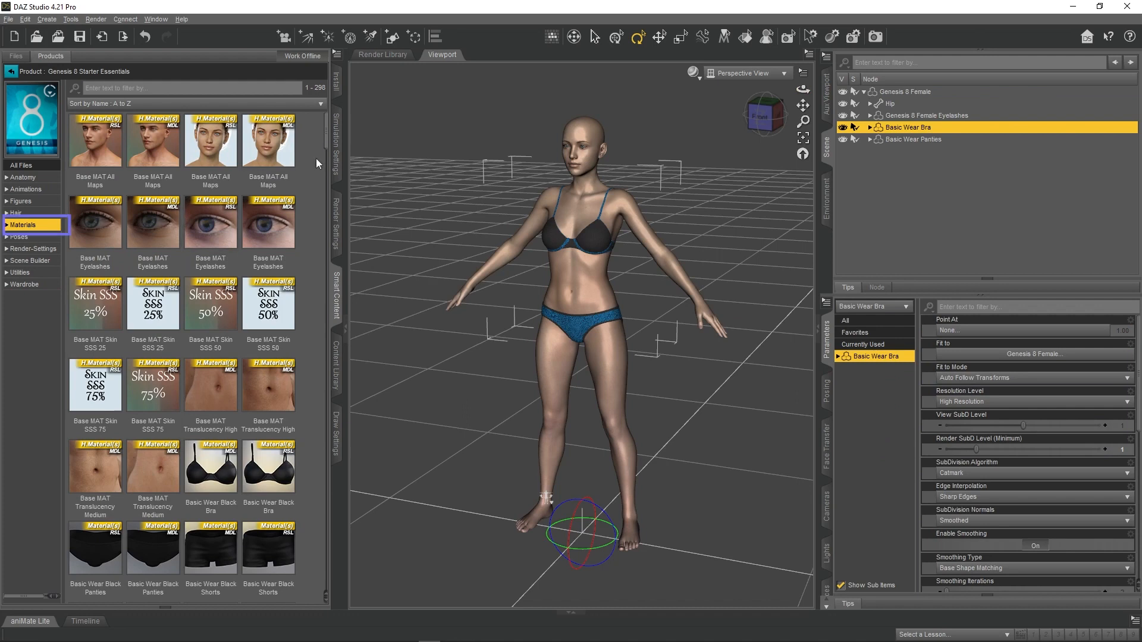
pyautogui.scroll(-5, 328, 145)
pyautogui.scroll(5, 327, 144)
pyautogui.scroll(-3, 326, 218)
pyautogui.doubleClick(210, 223)
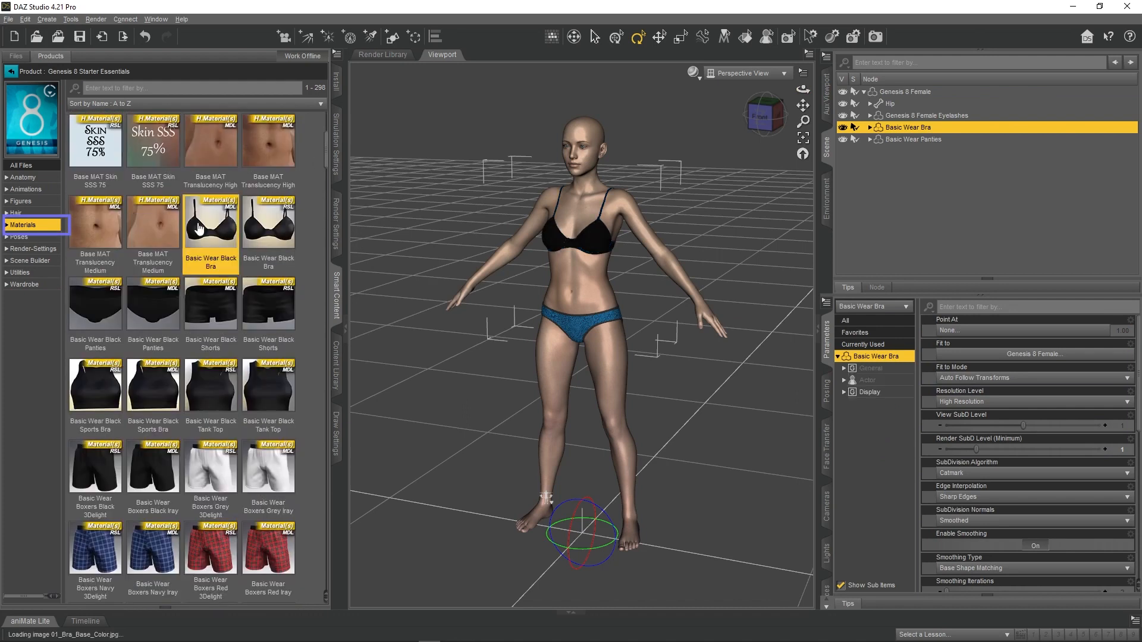
pyautogui.click(906, 141)
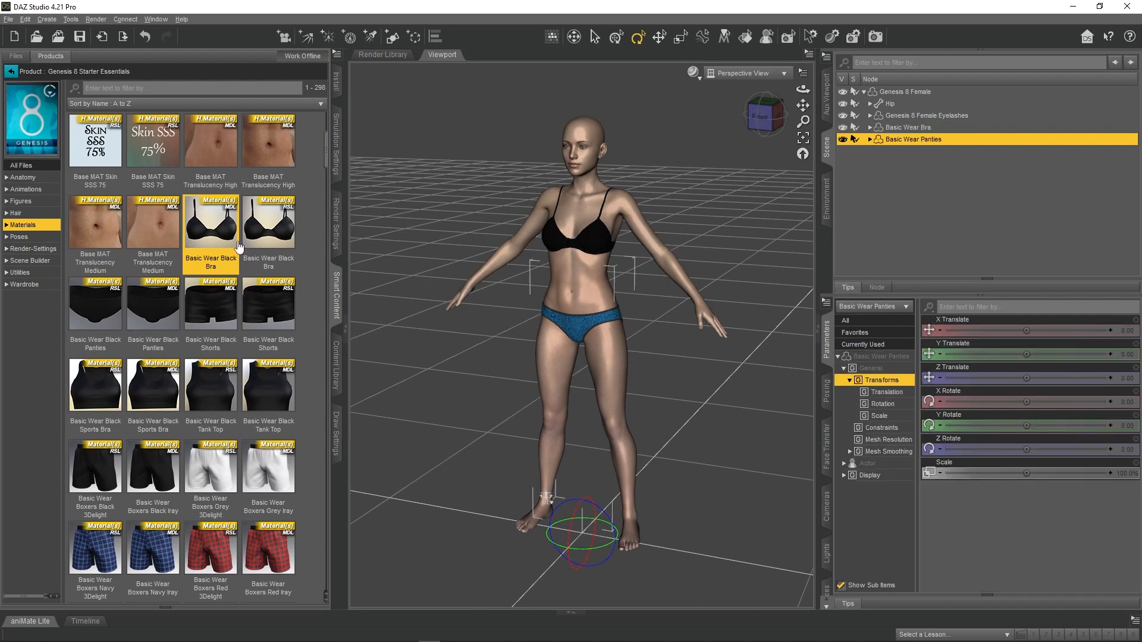
pyautogui.doubleClick(102, 304)
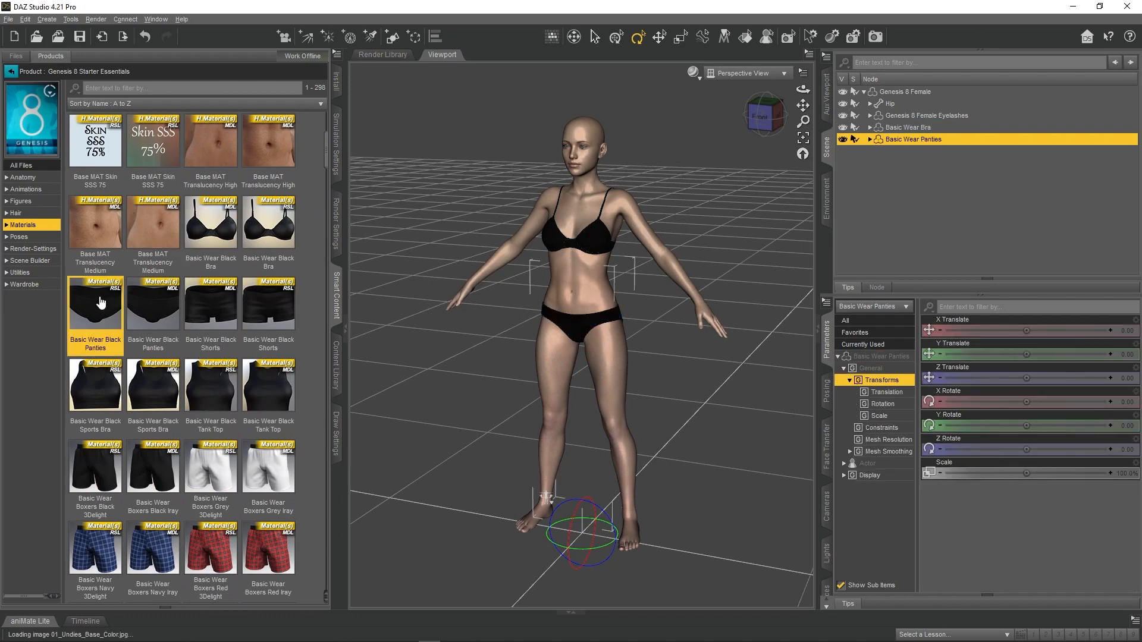
# Step: Arrange the workspace beside the reference photo, hide the side panels to enlarge the viewport, and reframe the full figure
pyautogui.moveTo(803, 88); pyautogui.dragTo(806, 89)
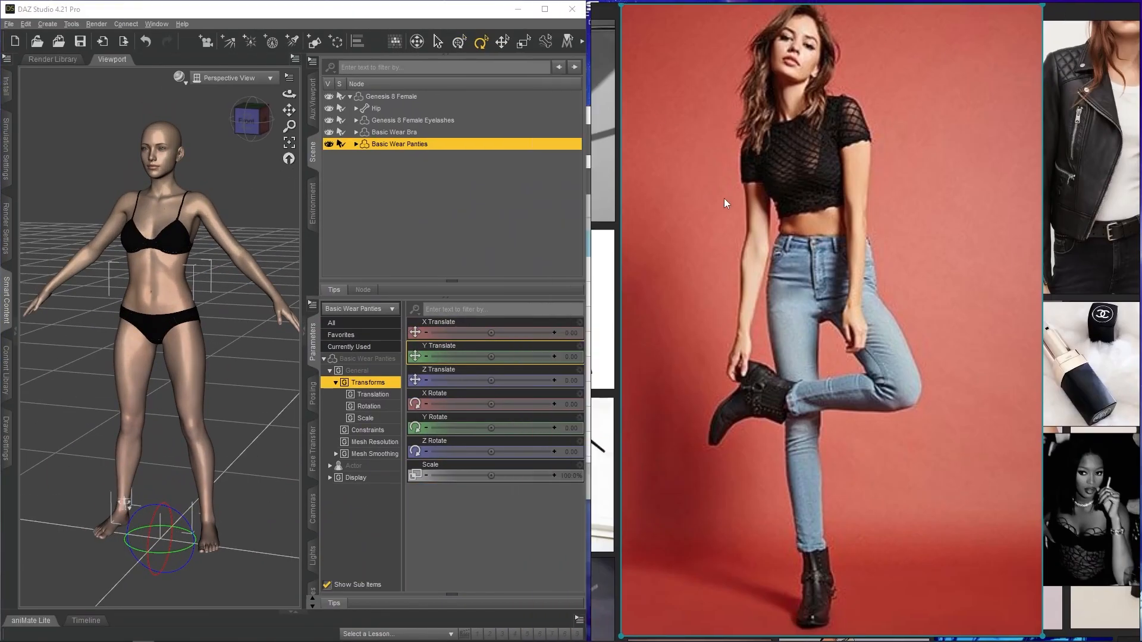
pyautogui.moveTo(898, 199); pyautogui.dragTo(938, 199)
pyautogui.click(303, 332)
pyautogui.keyDown('ctrl'); pyautogui.keyDown('alt'); pyautogui.moveTo(357, 206); pyautogui.dragTo(377, 110); pyautogui.keyUp('alt'); pyautogui.keyUp('ctrl')
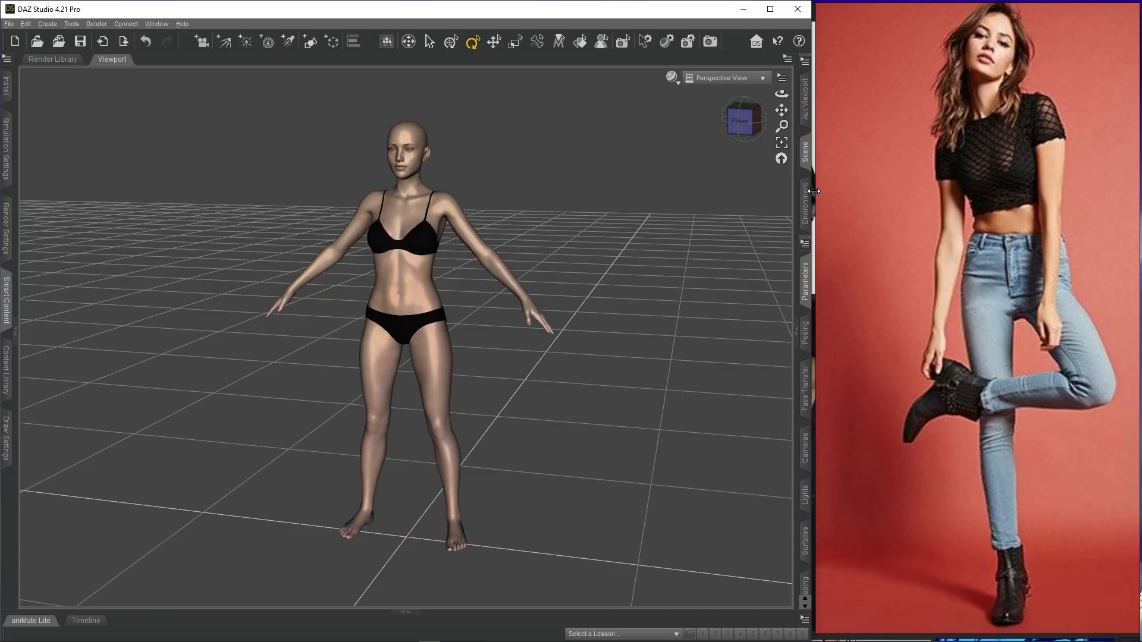
pyautogui.moveTo(785, 104); pyautogui.dragTo(764, 107)
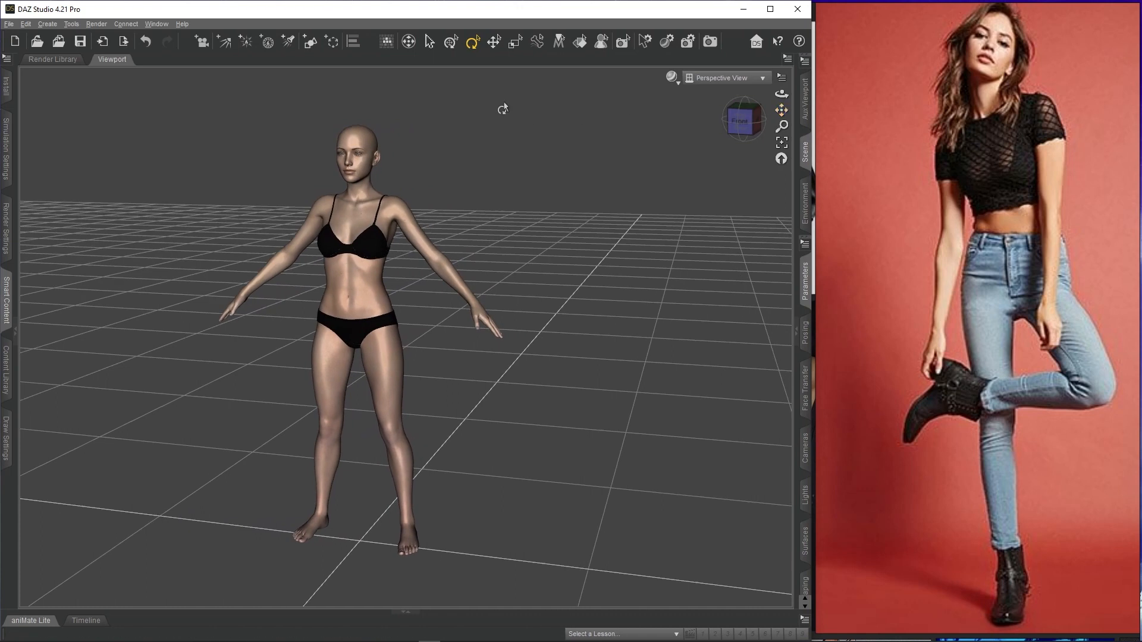
# Step: Split the viewport into a Side by Side layout and set the second viewport to Front View
pyautogui.rightClick(112, 62)
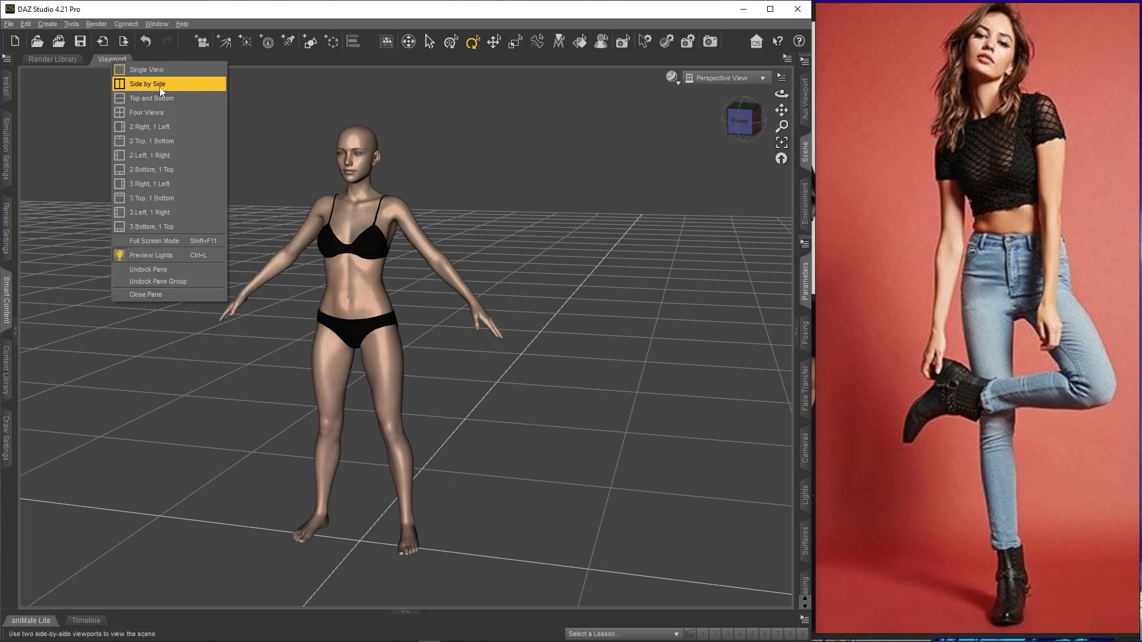
pyautogui.click(185, 89)
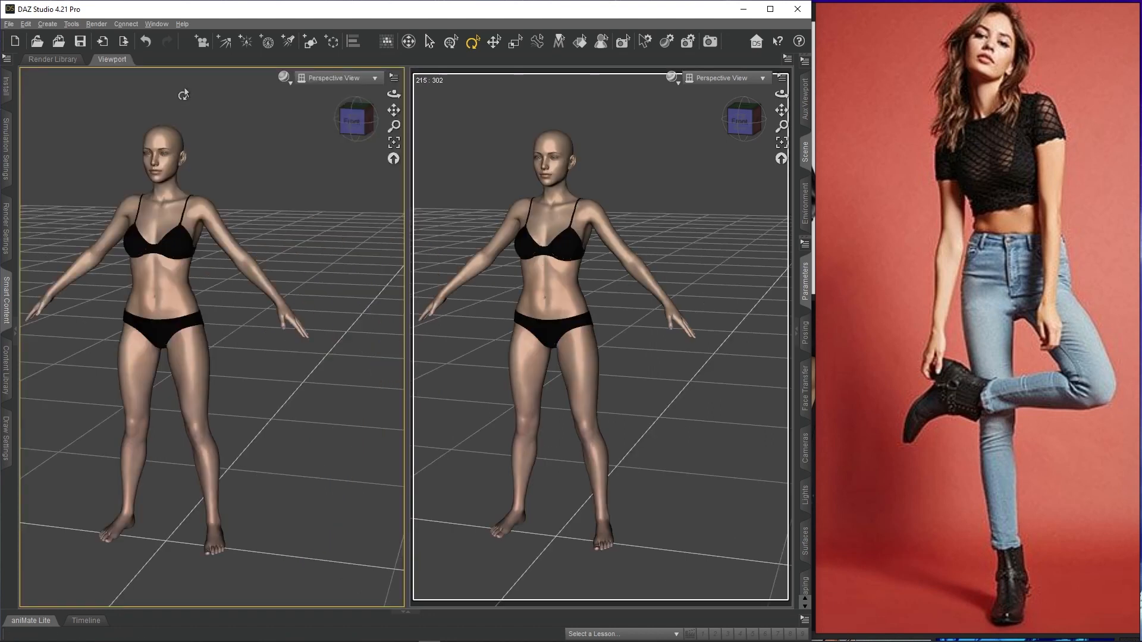
pyautogui.click(721, 78)
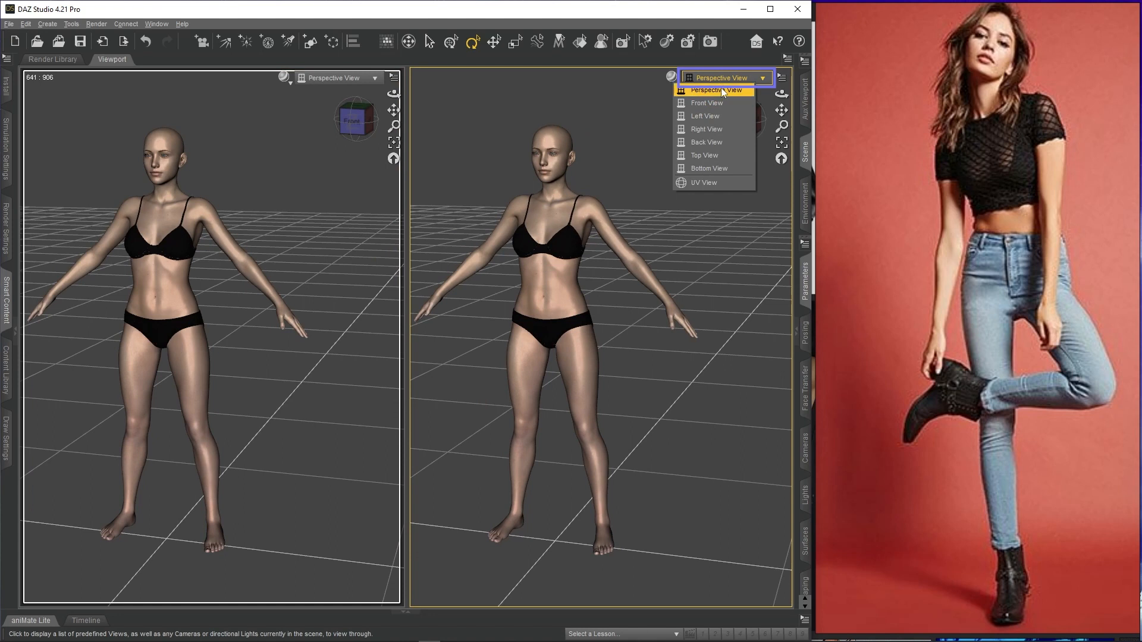
pyautogui.click(722, 104)
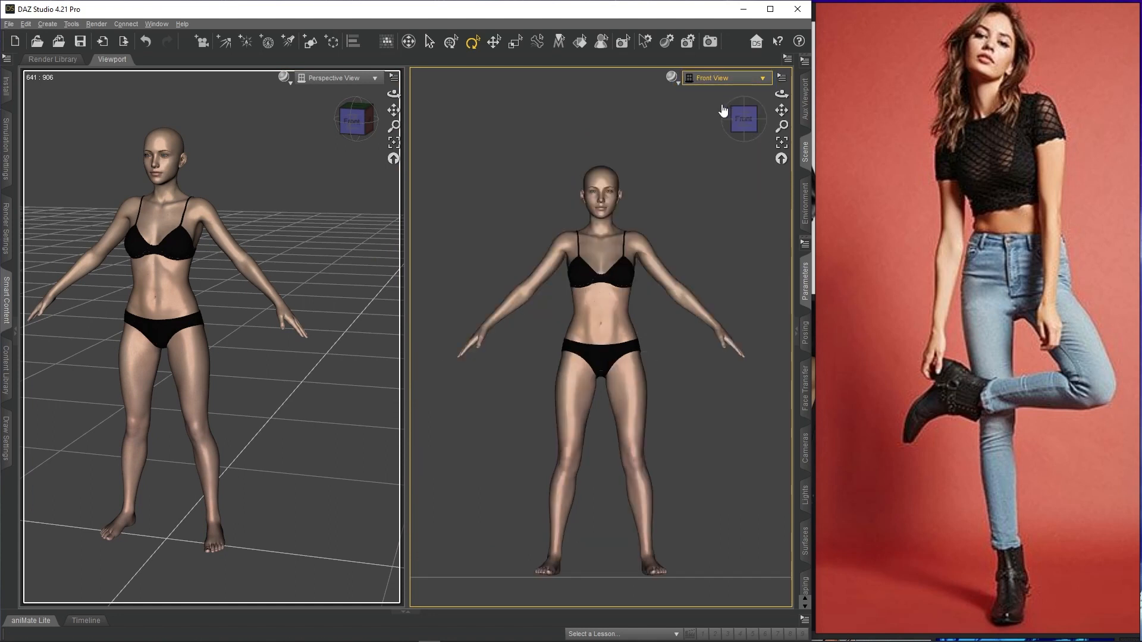
# Step: Create a new camera named Camera using Apply Active Viewport Transforms from the Front View
pyautogui.click(202, 44)
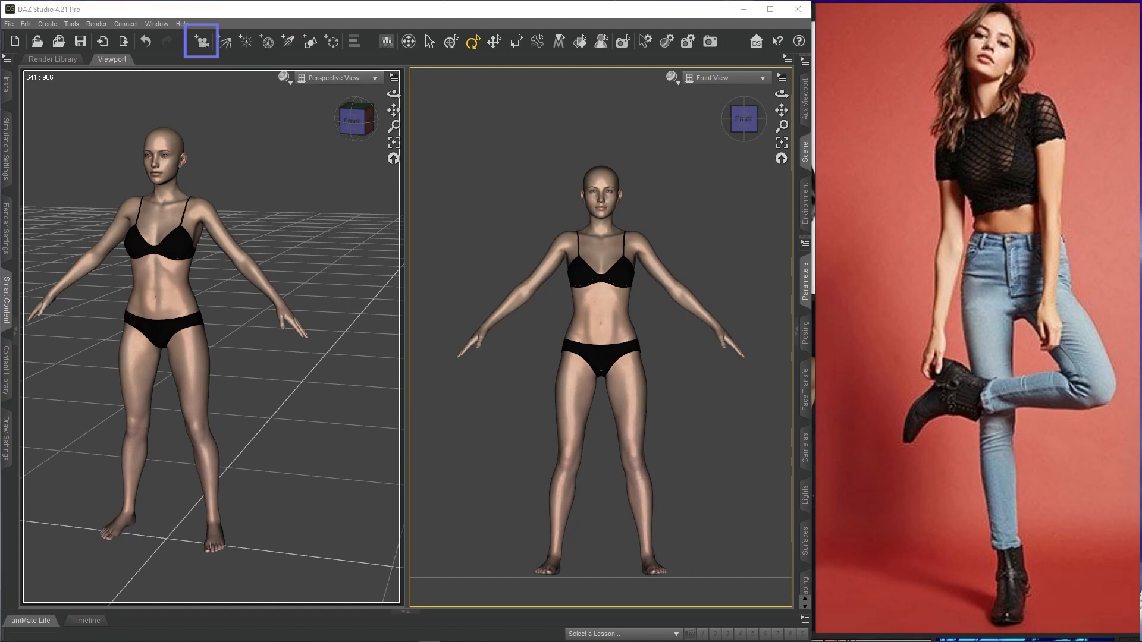
pyautogui.moveTo(452, 176); pyautogui.dragTo(455, 207)
pyautogui.moveTo(82, 638)
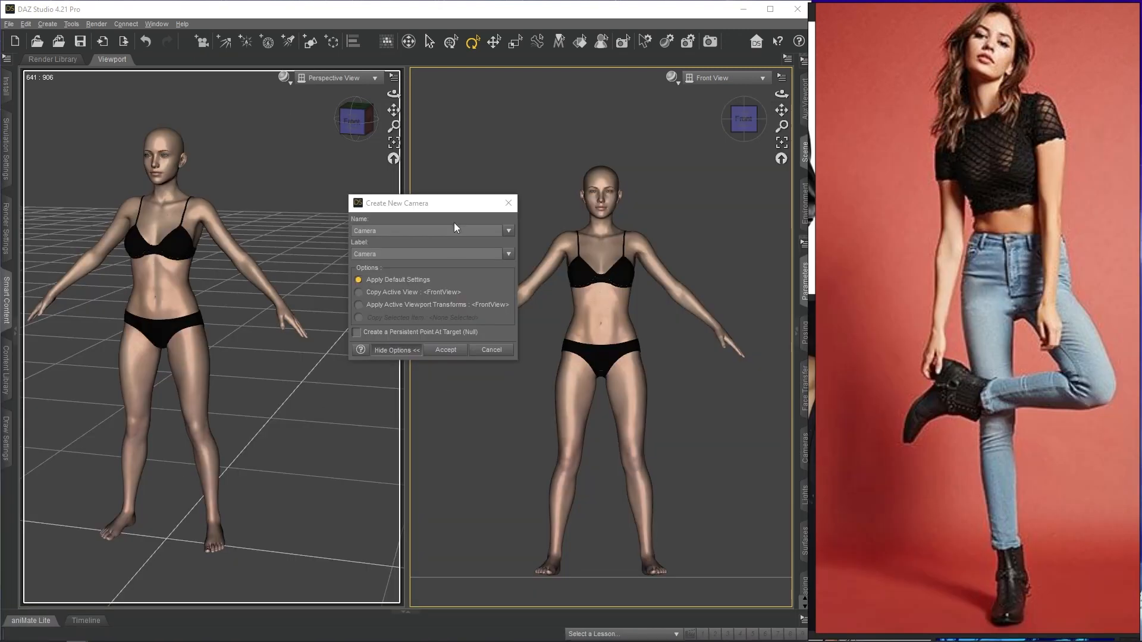
pyautogui.click(454, 209)
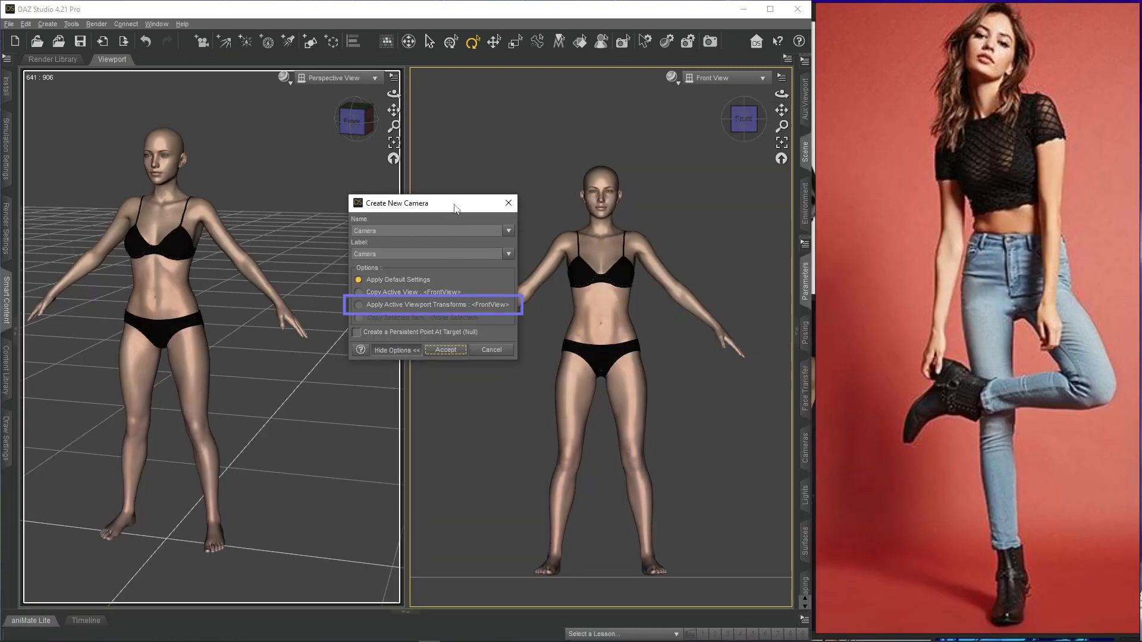
pyautogui.moveTo(83, 638)
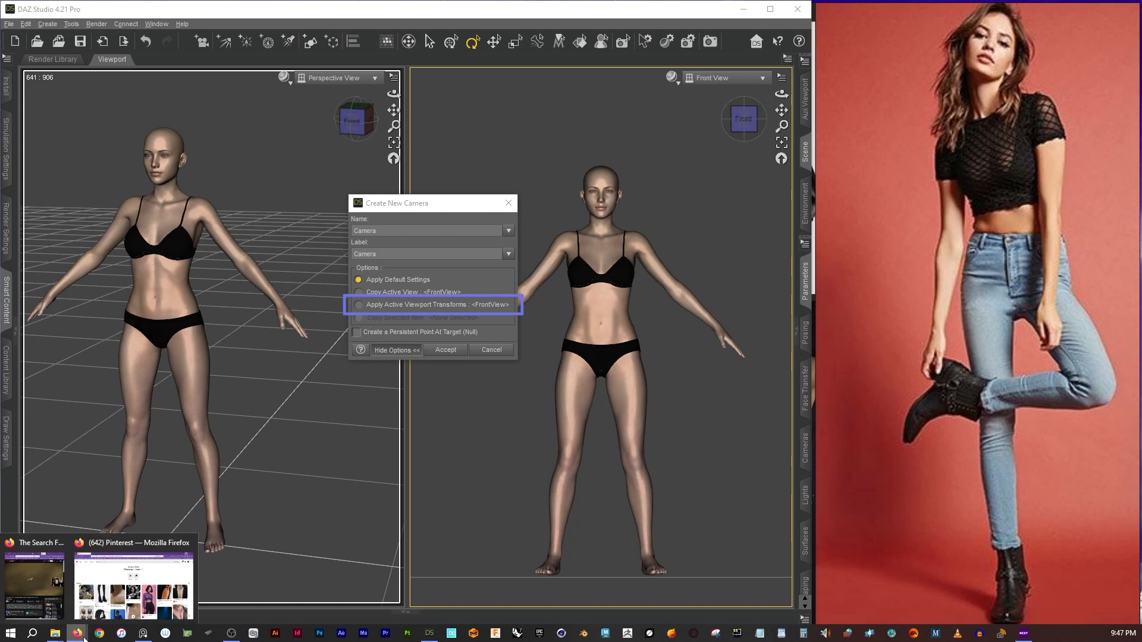
pyautogui.click(457, 208)
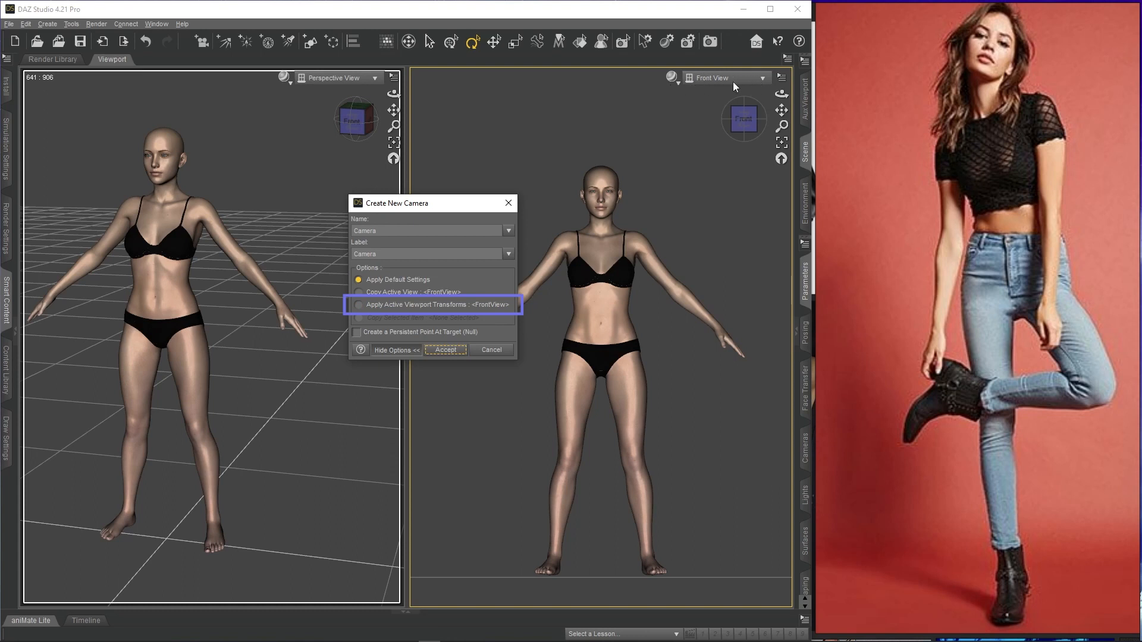
pyautogui.click(360, 305)
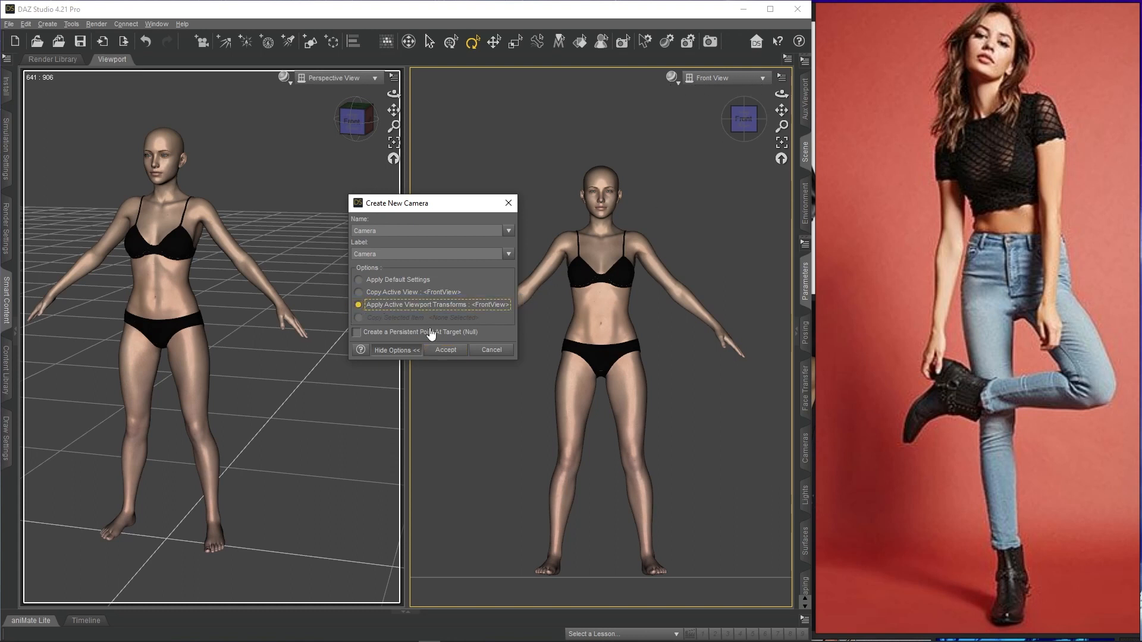
pyautogui.click(446, 351)
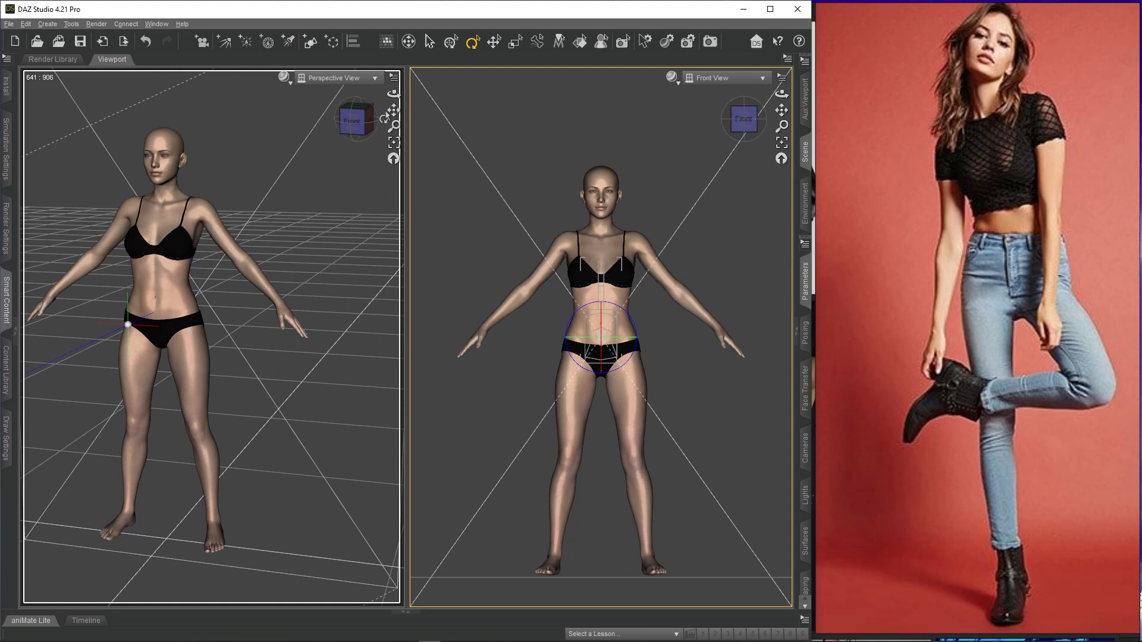
# Step: Try moving the camera toward the figure along Z in the Perspective View, and undo the move
pyautogui.moveTo(394, 126); pyautogui.dragTo(394, 202)
pyautogui.moveTo(393, 94); pyautogui.dragTo(537, 80)
pyautogui.moveTo(397, 125); pyautogui.dragTo(443, 362)
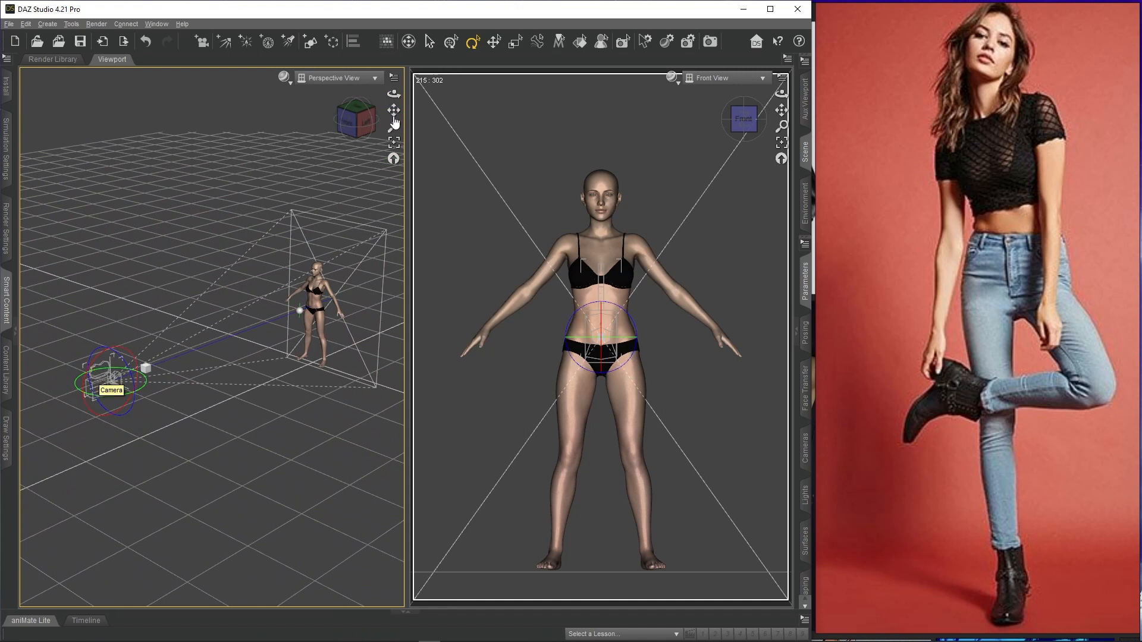
pyautogui.click(495, 48)
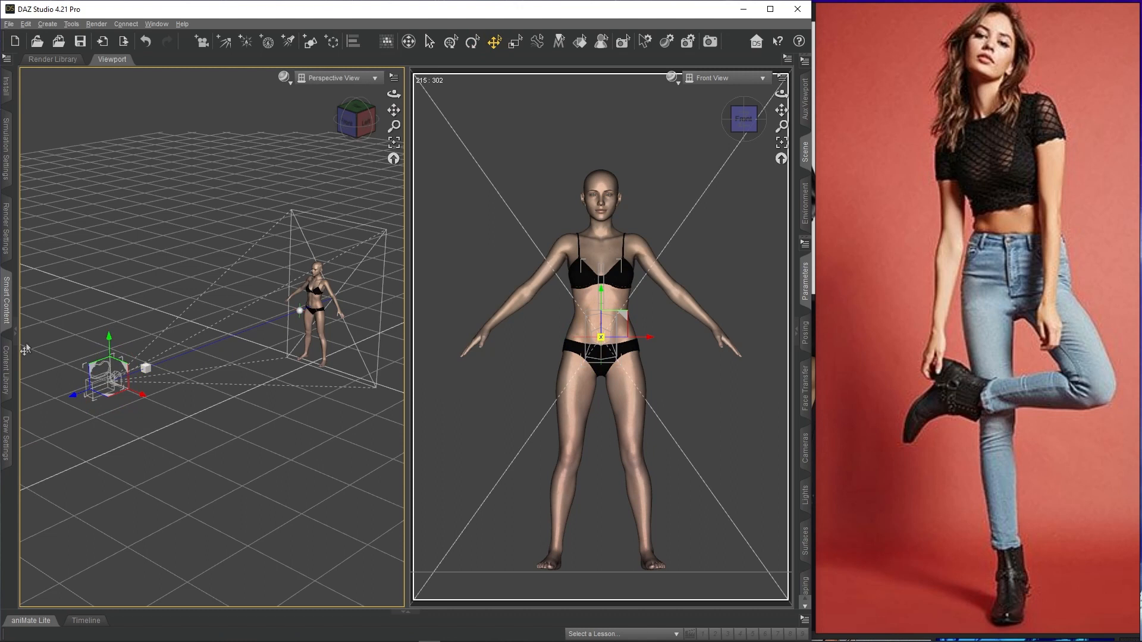
pyautogui.moveTo(76, 397); pyautogui.dragTo(171, 385)
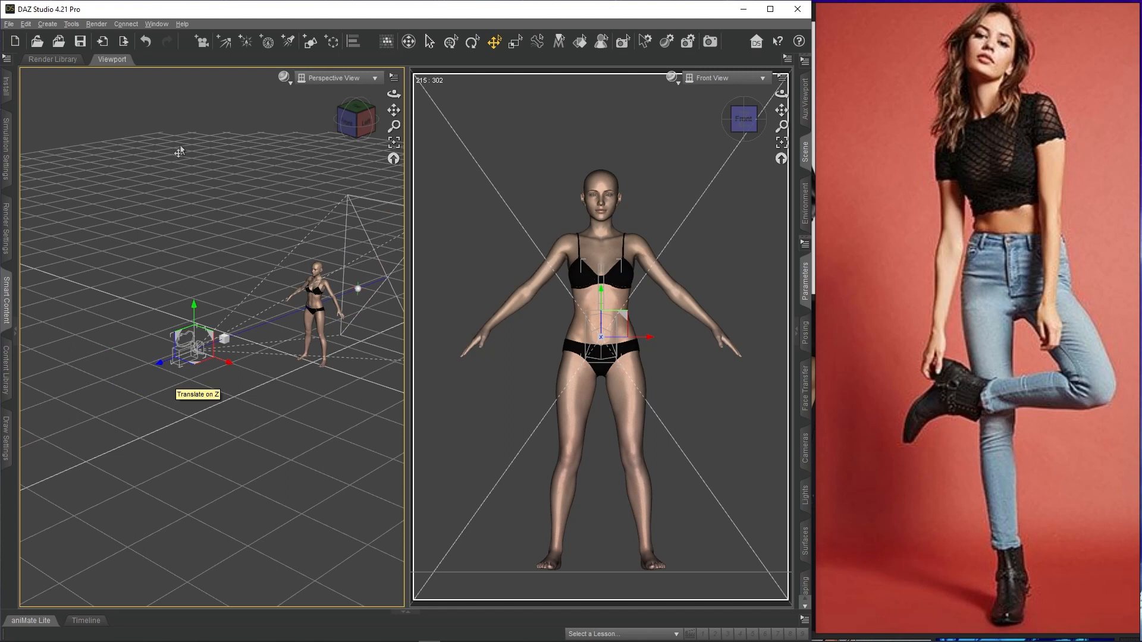
pyautogui.click(150, 47)
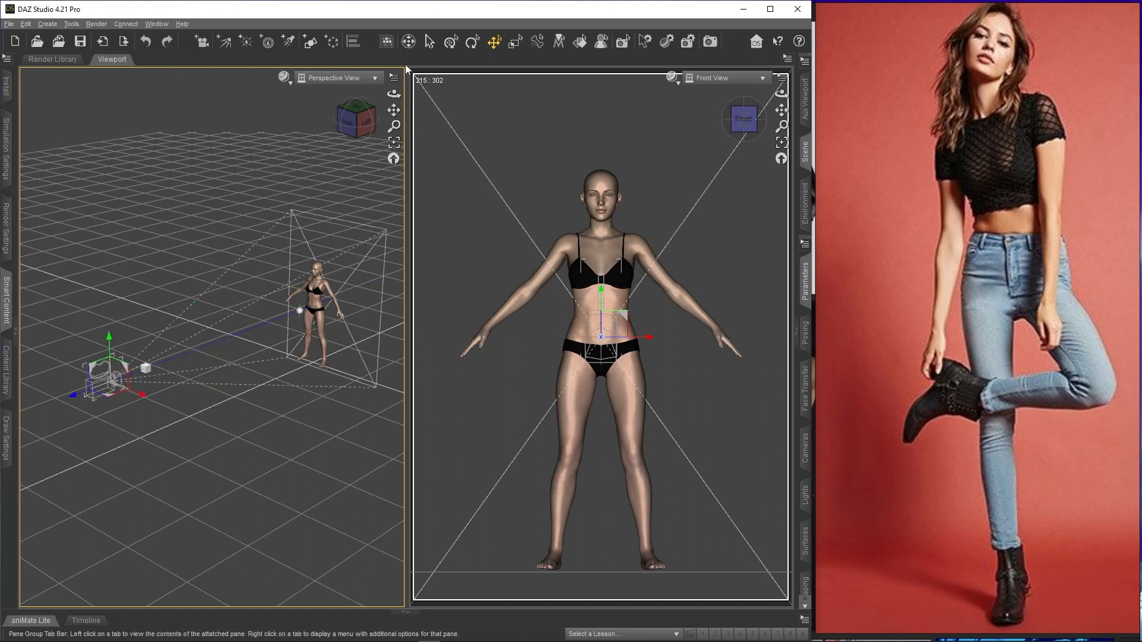
# Step: Switch the Front View viewport to look through the new Camera
pyautogui.click(750, 80)
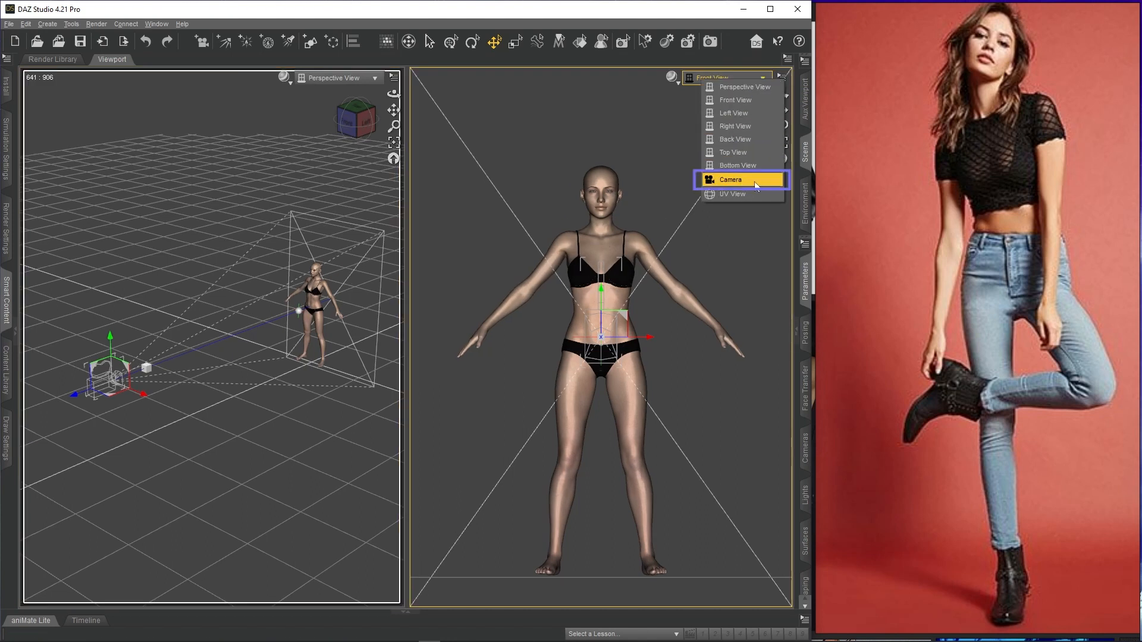
pyautogui.click(755, 181)
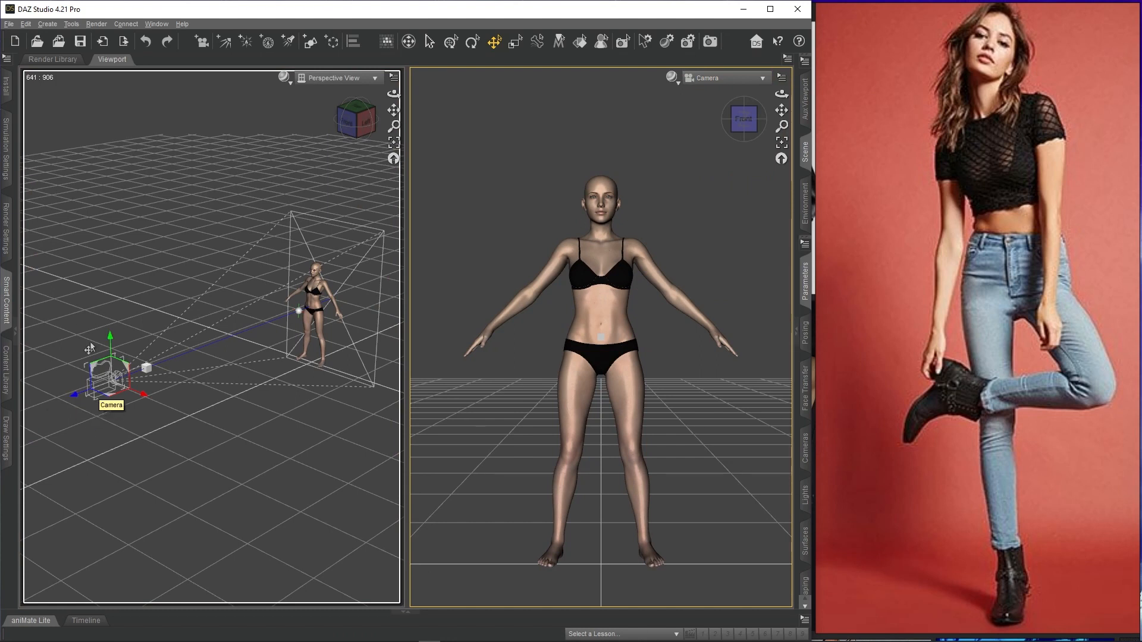
# Step: Try repositioning the camera along Z while watching its framing in the Camera view, and undo the moves
pyautogui.moveTo(84, 405); pyautogui.dragTo(149, 402)
pyautogui.click(144, 42)
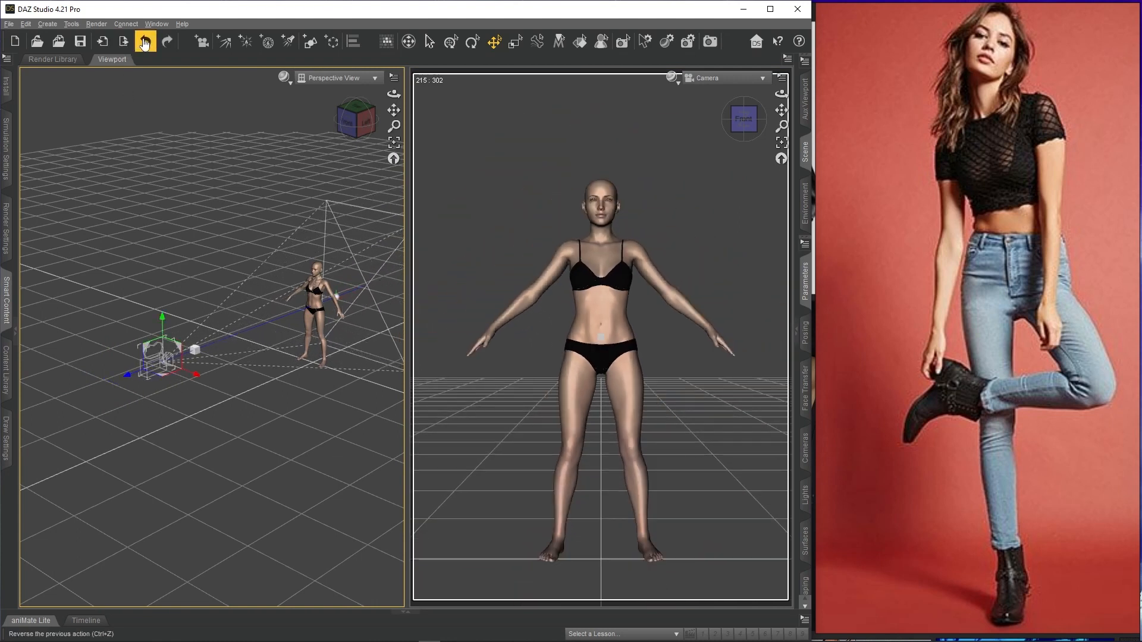
pyautogui.moveTo(144, 402); pyautogui.dragTo(124, 384)
pyautogui.click(146, 43)
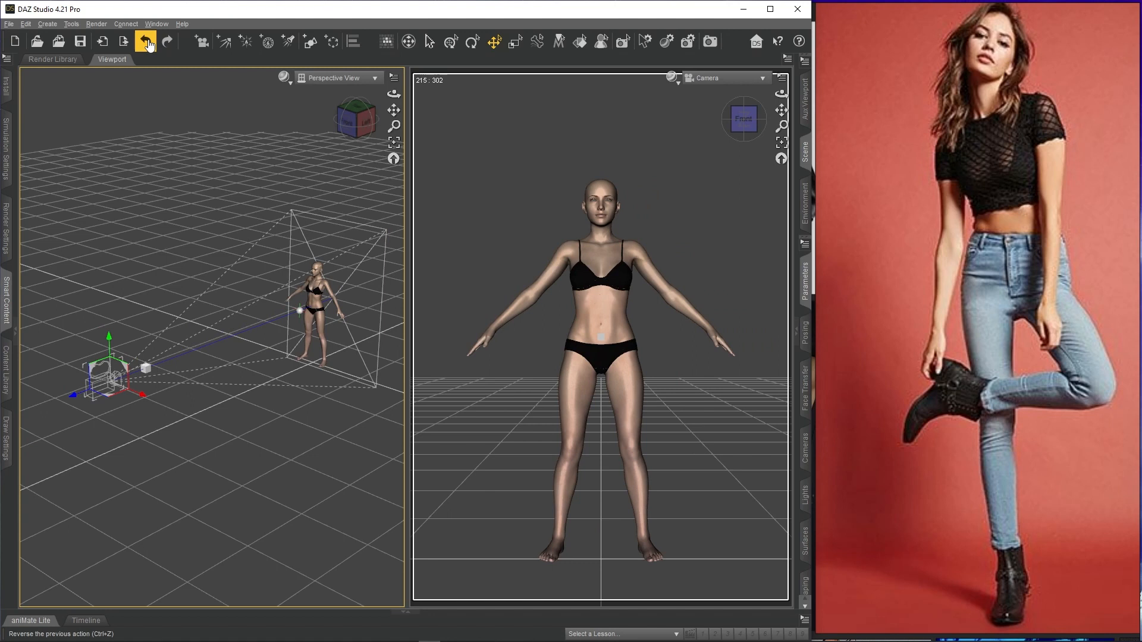
# Step: Tilt the camera slightly upward and lower it so it frames the full figure from a lower angle
pyautogui.click(470, 47)
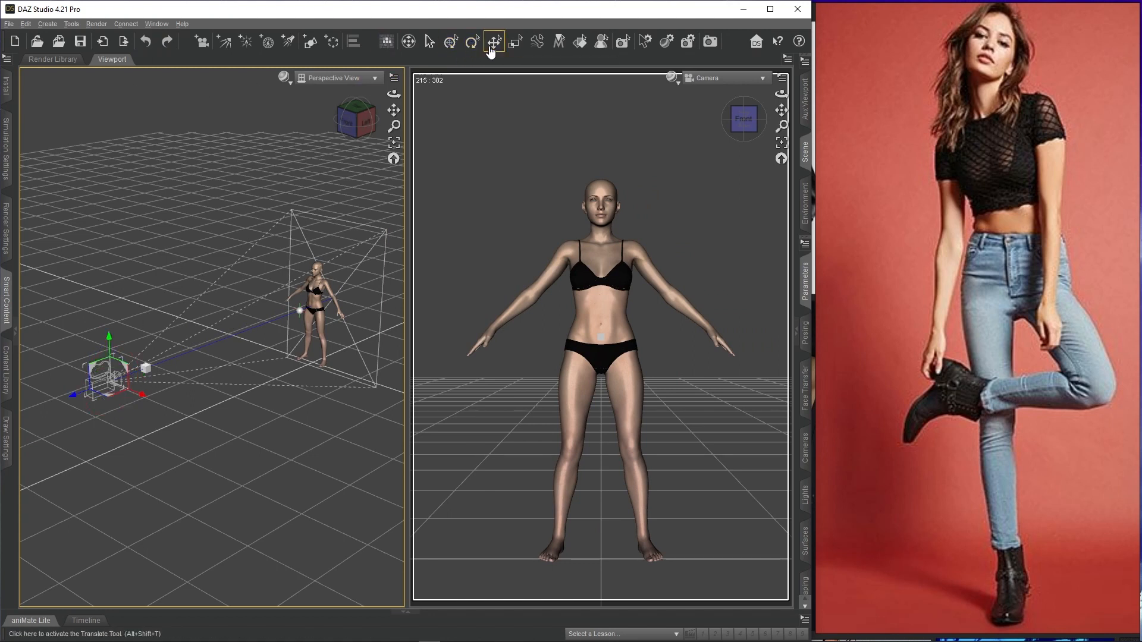
pyautogui.moveTo(106, 346); pyautogui.dragTo(125, 354)
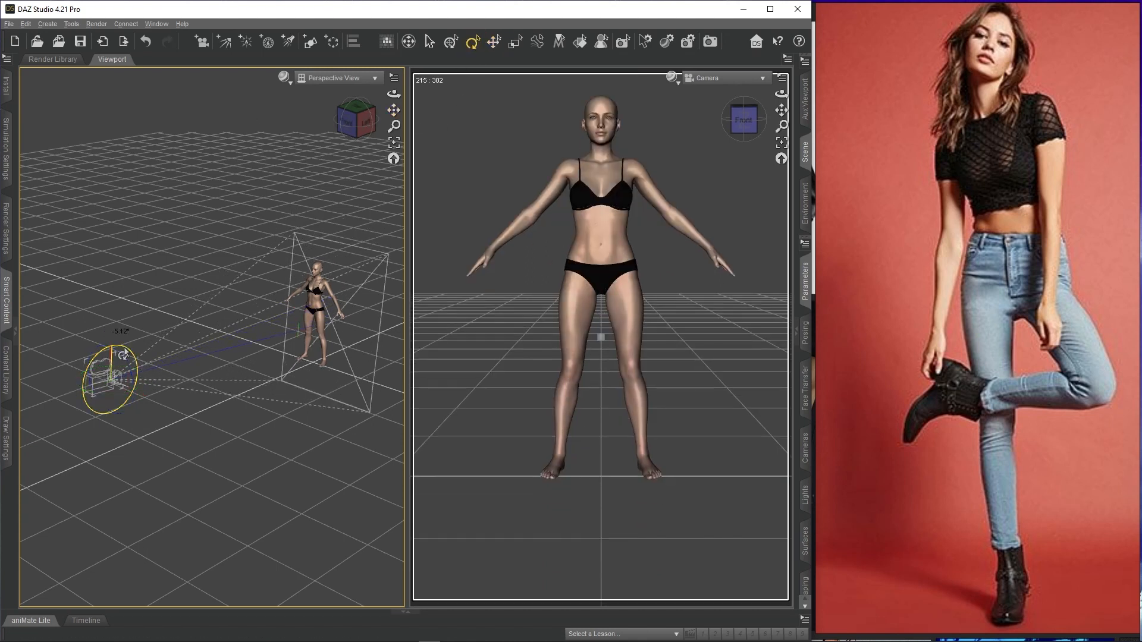
pyautogui.click(486, 50)
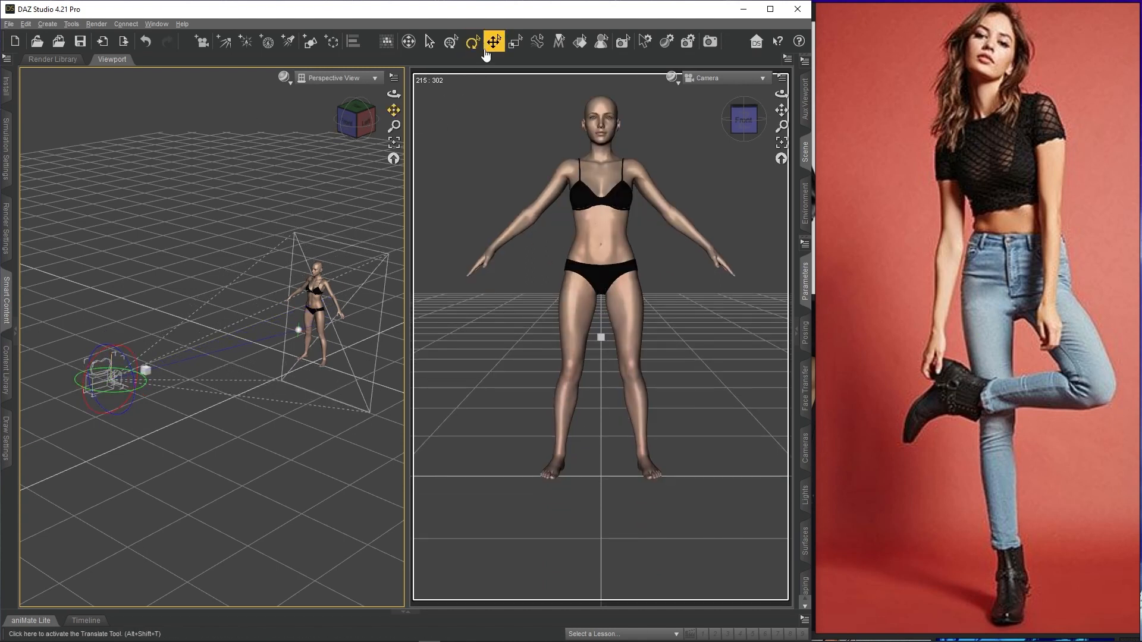
pyautogui.moveTo(110, 342); pyautogui.dragTo(111, 345)
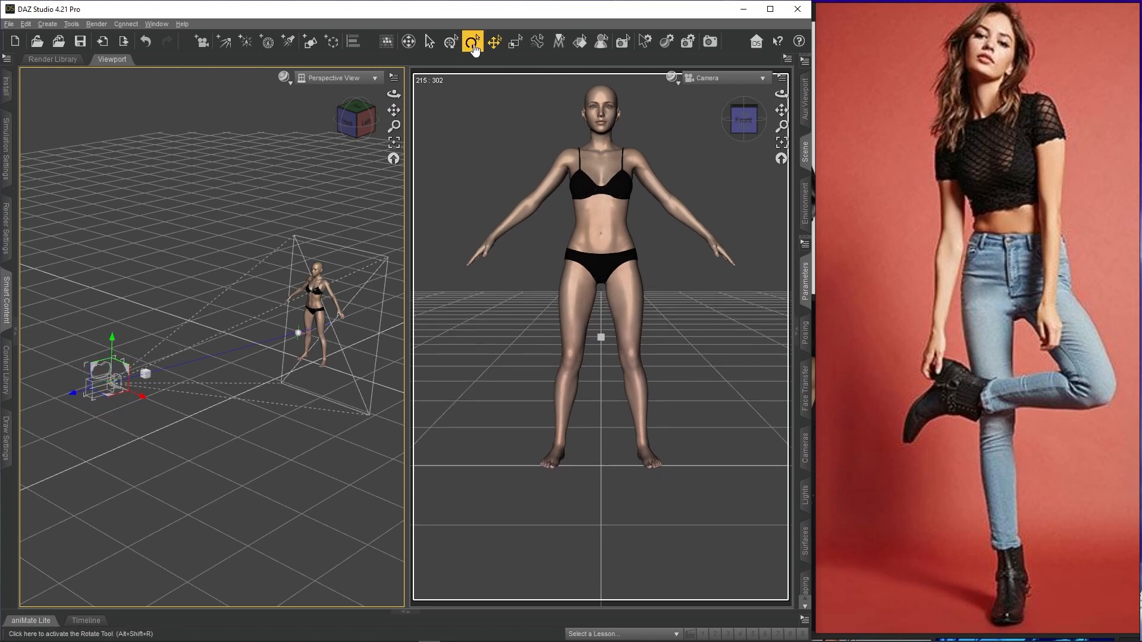
pyautogui.moveTo(81, 376); pyautogui.dragTo(84, 386)
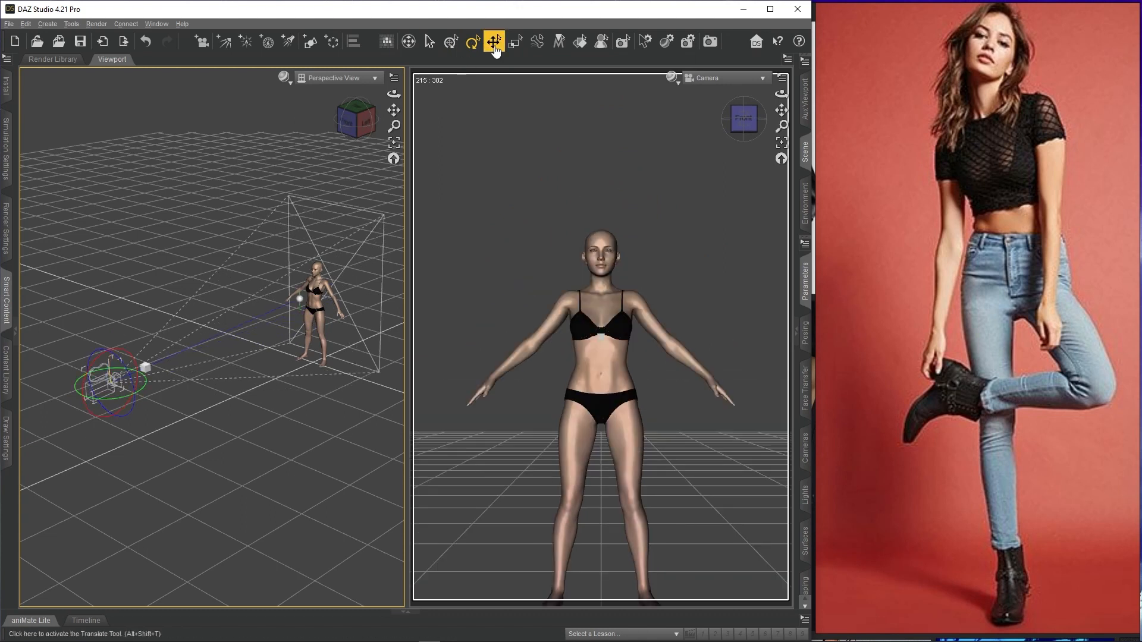
pyautogui.moveTo(111, 343); pyautogui.dragTo(105, 360)
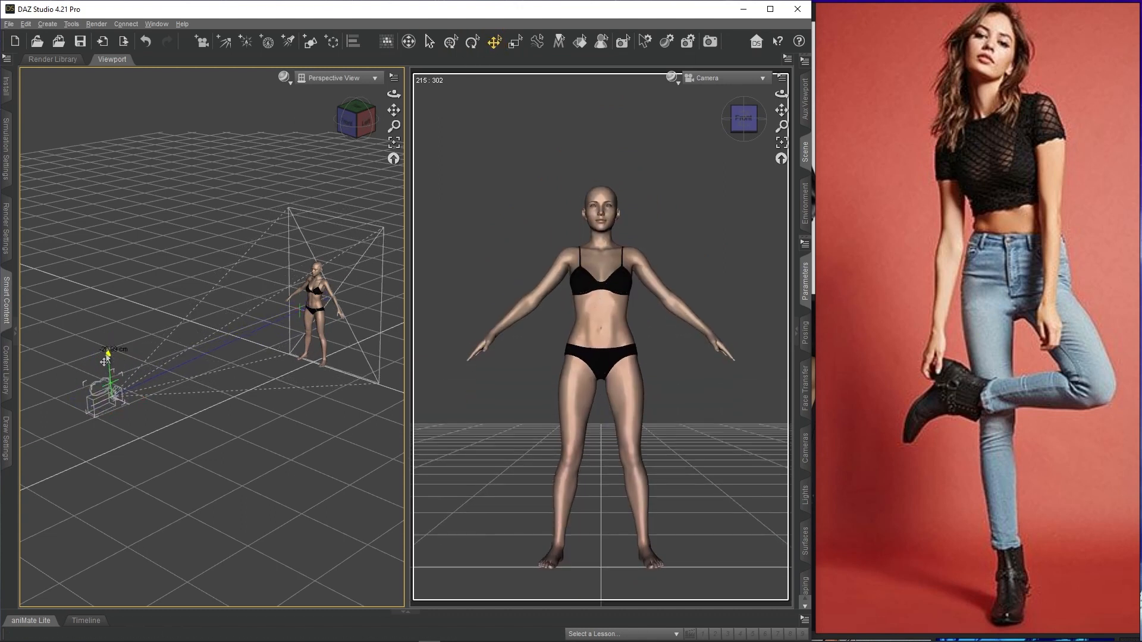
# Step: Rotate the figure's right thigh inward so the leg stands nearly straight under the body like the reference's standing leg
pyautogui.moveTo(394, 126); pyautogui.dragTo(308, 234)
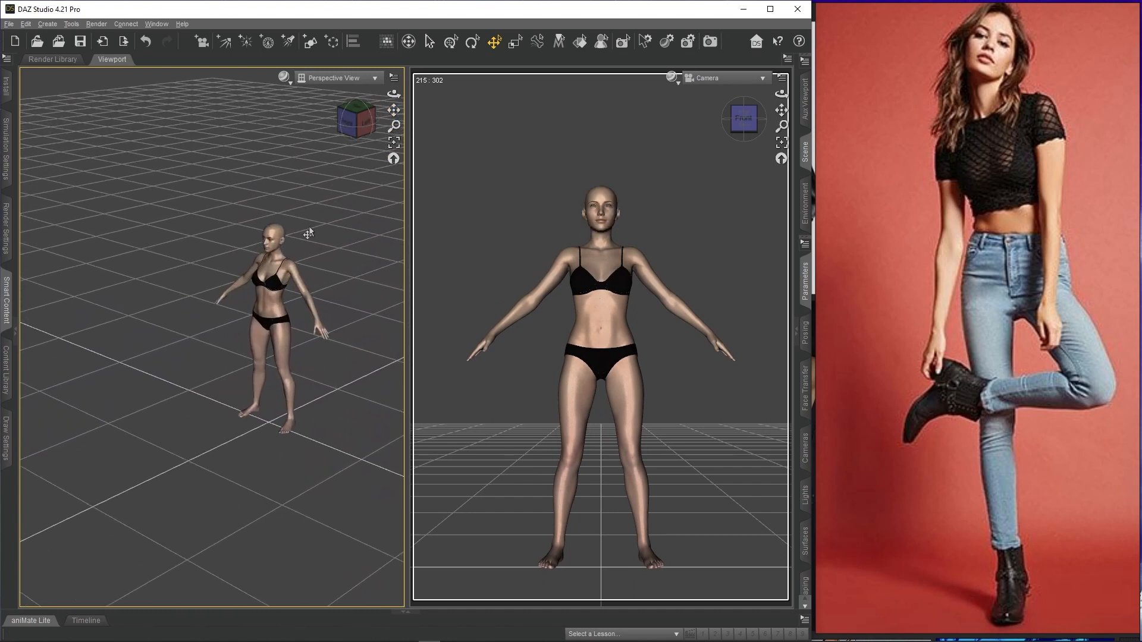
pyautogui.scroll(6, 327, 234)
pyautogui.moveTo(394, 110); pyautogui.dragTo(255, 124)
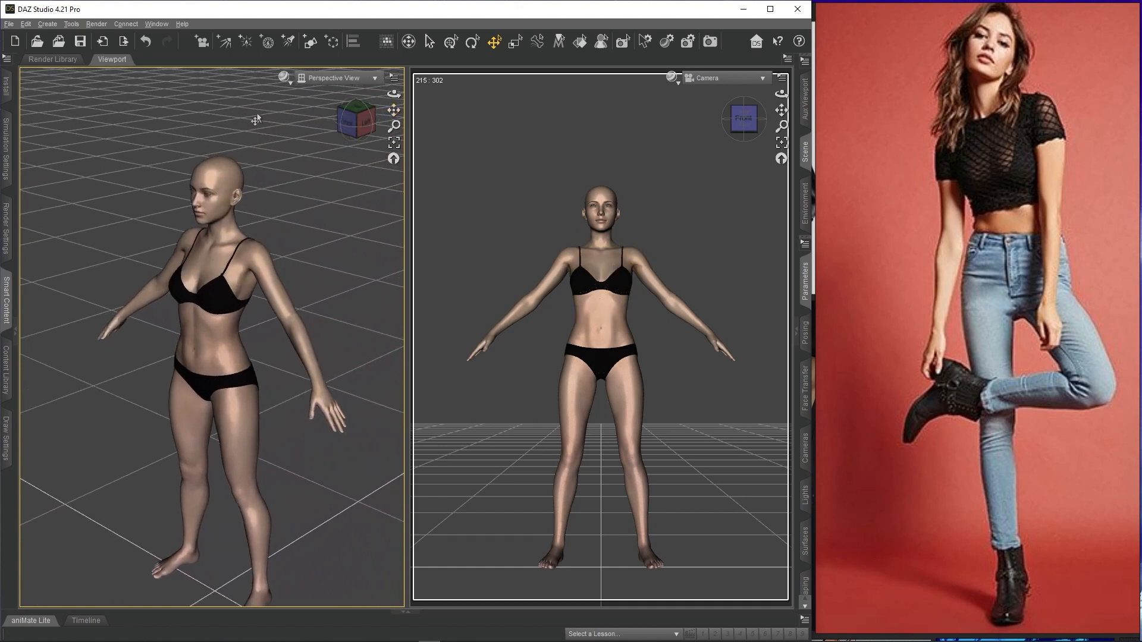
pyautogui.scroll(3, 255, 124)
pyautogui.moveTo(394, 94); pyautogui.dragTo(417, 18)
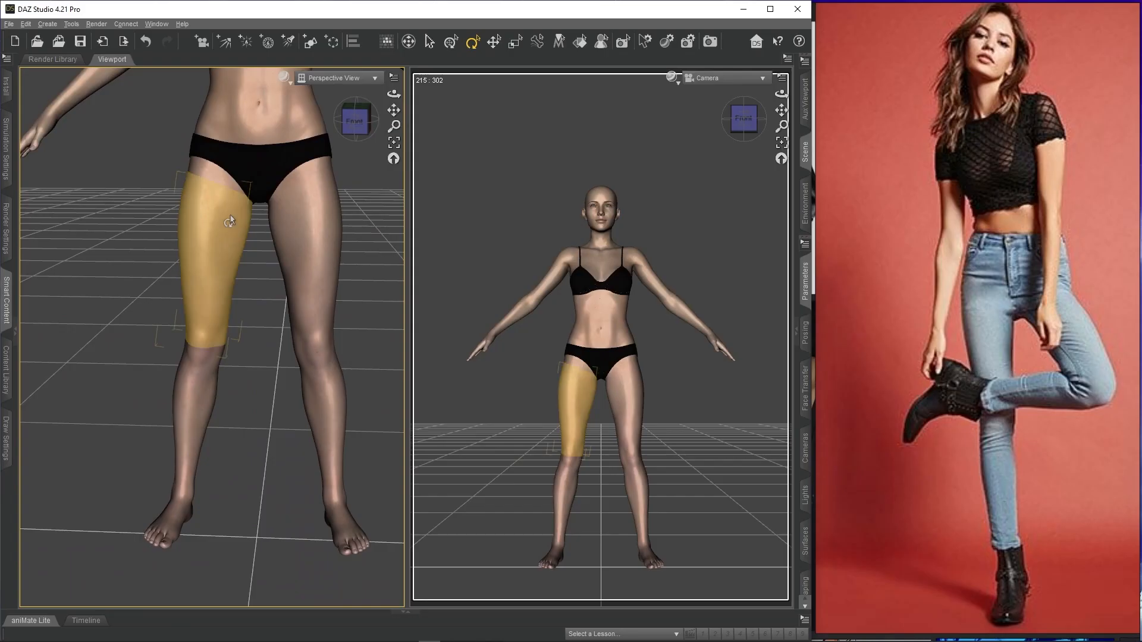
pyautogui.click(231, 219)
pyautogui.moveTo(259, 159); pyautogui.dragTo(259, 149)
# Step: Swing the left thigh outward and bend the knee so the shin crosses in front of the standing leg, with the foot pointed down
pyautogui.click(324, 372)
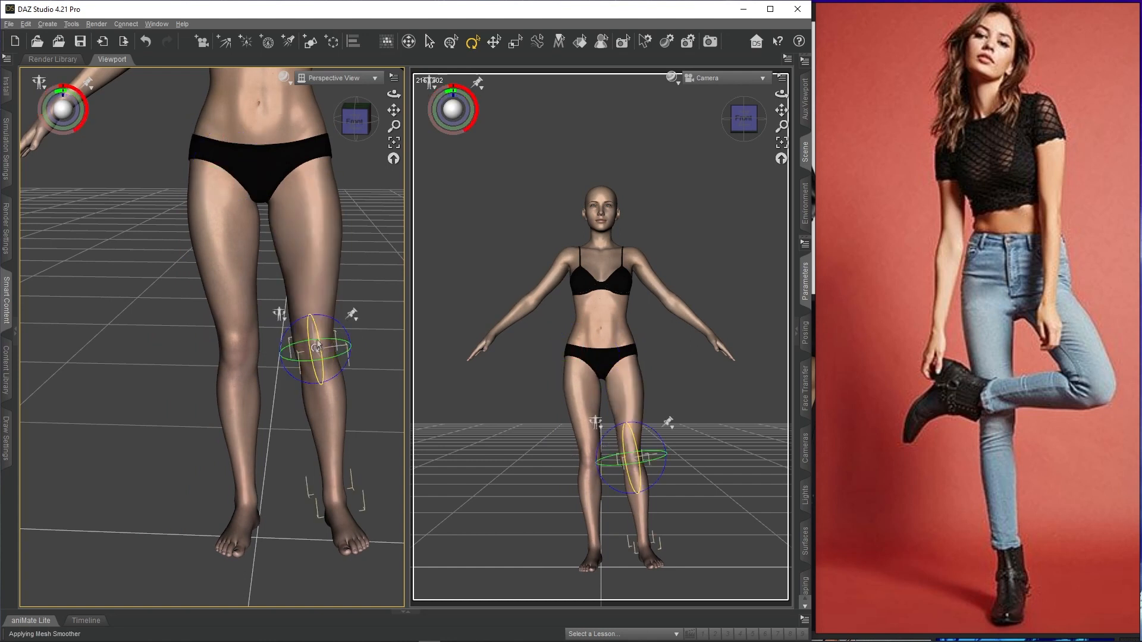
pyautogui.moveTo(316, 333); pyautogui.dragTo(322, 372)
pyautogui.click(296, 208)
pyautogui.moveTo(271, 175); pyautogui.dragTo(321, 172)
pyautogui.moveTo(394, 94); pyautogui.dragTo(476, 94)
pyautogui.moveTo(256, 156); pyautogui.dragTo(255, 134)
pyautogui.click(263, 334)
pyautogui.moveTo(328, 312); pyautogui.dragTo(333, 325)
pyautogui.click(115, 339)
pyautogui.moveTo(147, 338); pyautogui.dragTo(141, 360)
# Step: Rotate the right foot, shin and toes so the standing leg rests on its toes with the heel raised
pyautogui.moveTo(394, 94); pyautogui.dragTo(380, 200)
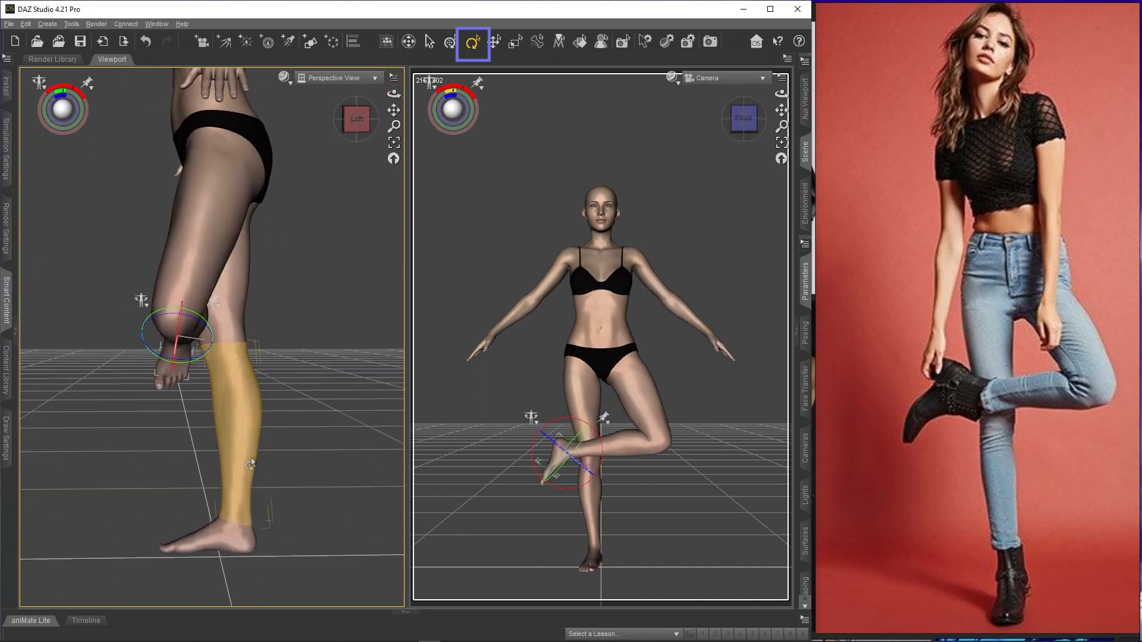
pyautogui.click(222, 533)
pyautogui.moveTo(202, 515); pyautogui.dragTo(197, 550)
pyautogui.click(211, 571)
pyautogui.moveTo(393, 110); pyautogui.dragTo(390, 78)
pyautogui.click(232, 513)
pyautogui.moveTo(204, 479); pyautogui.dragTo(204, 500)
pyautogui.click(221, 550)
pyautogui.moveTo(217, 518); pyautogui.dragTo(233, 518)
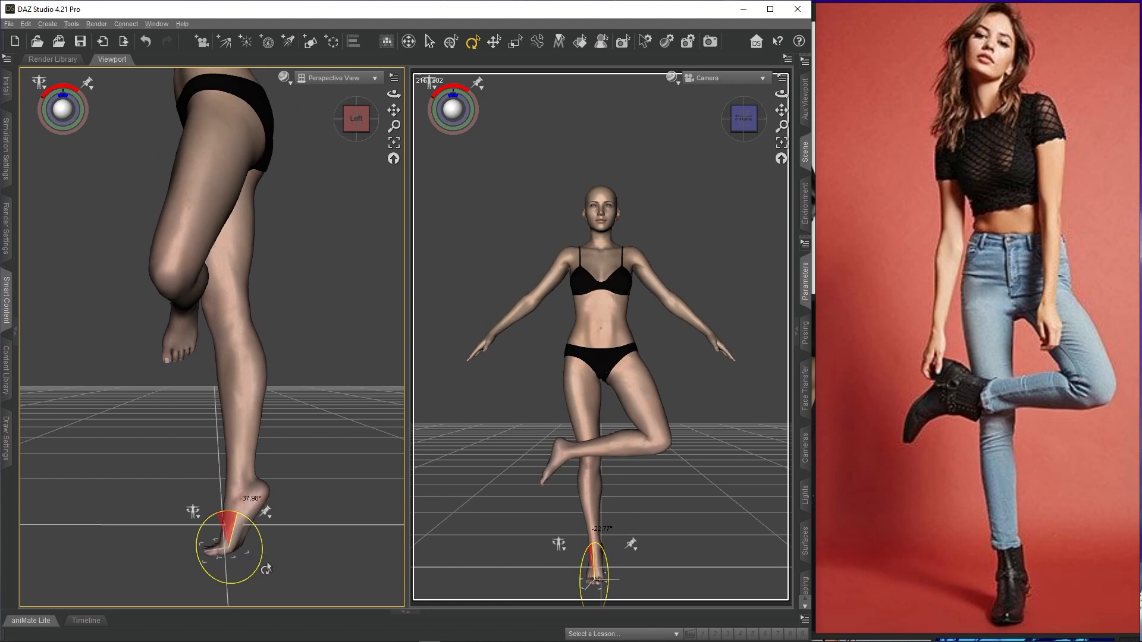
pyautogui.moveTo(394, 94); pyautogui.dragTo(470, 94)
pyautogui.click(494, 41)
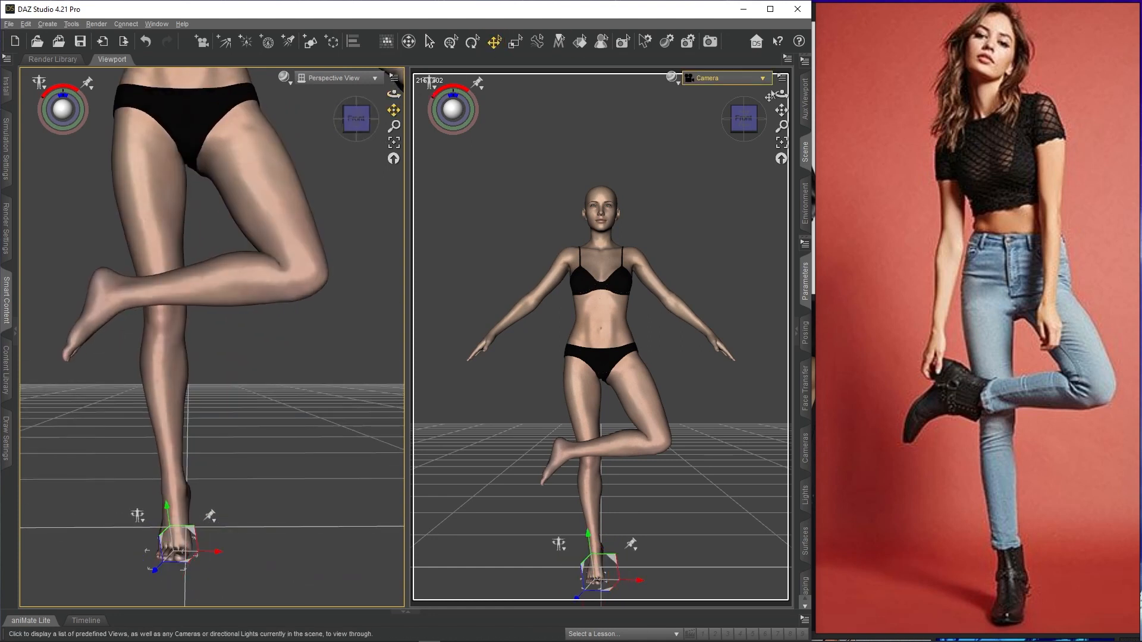
# Step: Move the whole Genesis 8 Female figure vertically so the standing foot's toes meet the floor line
pyautogui.click(804, 153)
pyautogui.moveTo(615, 239); pyautogui.dragTo(557, 139)
pyautogui.click(533, 97)
pyautogui.moveTo(109, 483); pyautogui.dragTo(109, 448)
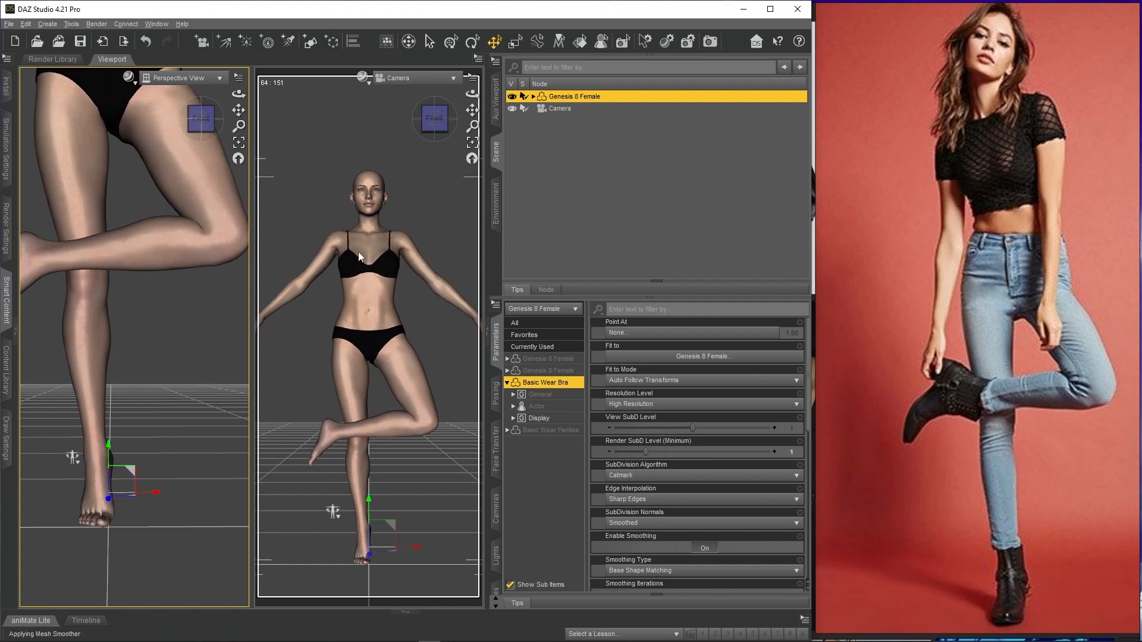
pyautogui.click(559, 173)
pyautogui.click(496, 152)
# Step: Rotate the raised left foot at the ankle so its toes point down like the reference boot
pyautogui.click(472, 41)
pyautogui.click(110, 271)
pyautogui.moveTo(152, 274); pyautogui.dragTo(147, 282)
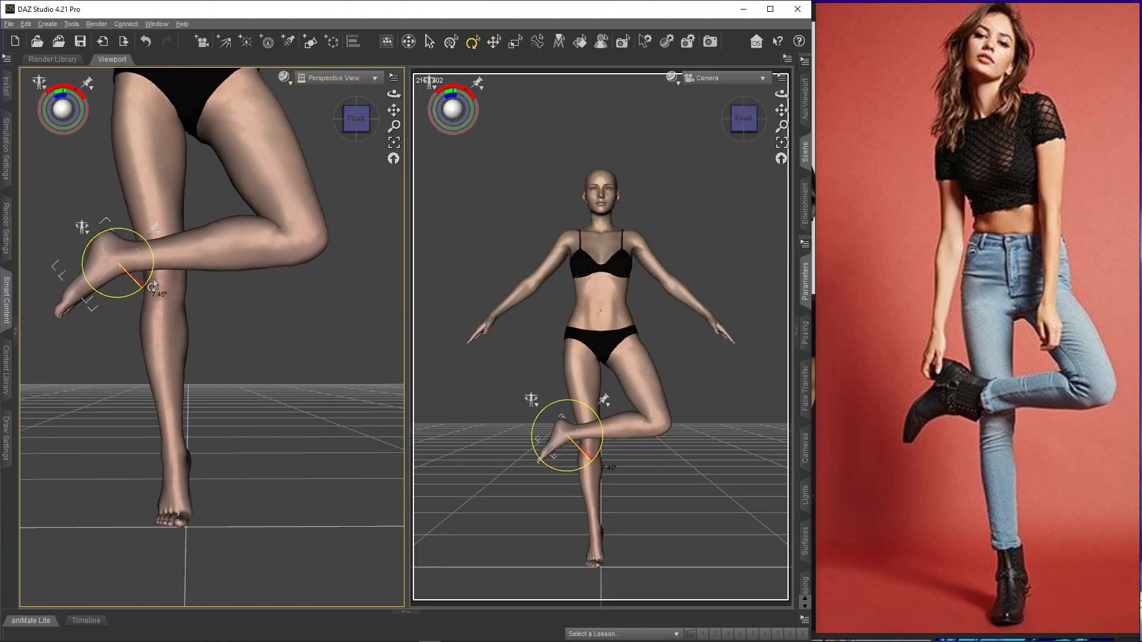
# Step: Lower the right upper arm so it hangs close to the torso
pyautogui.moveTo(391, 117); pyautogui.dragTo(507, 361)
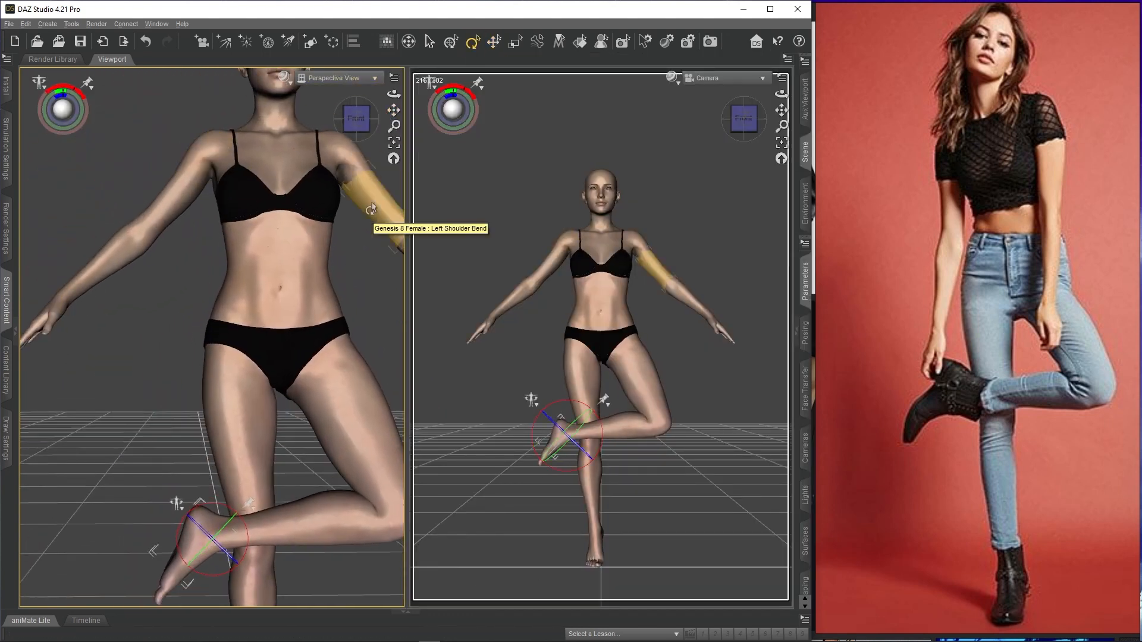
pyautogui.click(242, 157)
pyautogui.moveTo(244, 159); pyautogui.dragTo(245, 134)
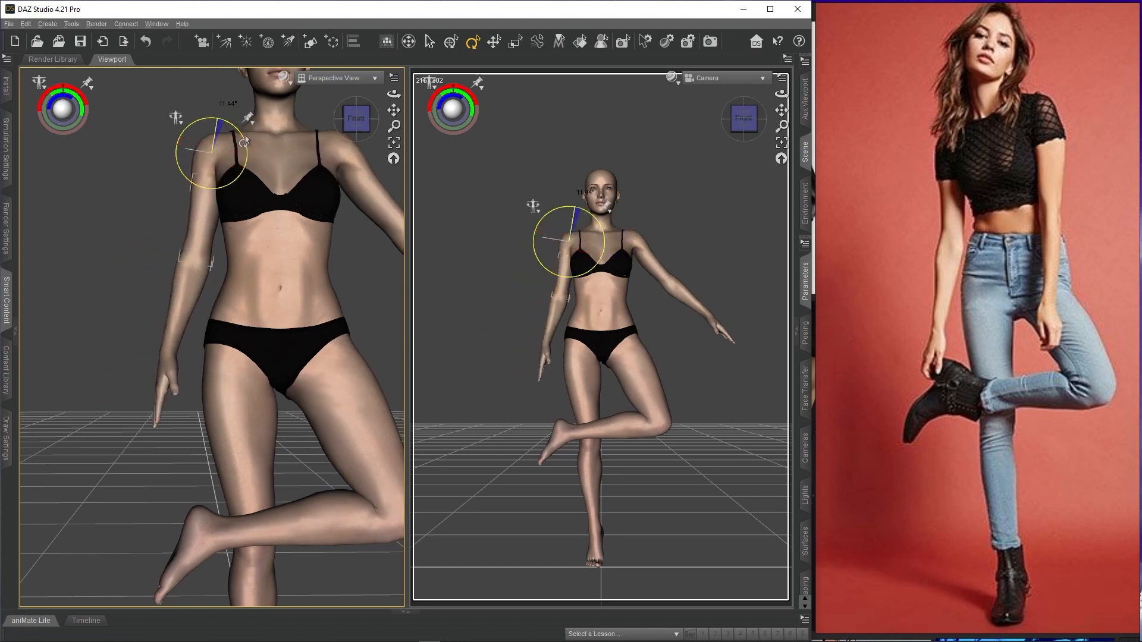
# Step: Adjust the raised left leg and bring the right arm forward so the hand nears the raised foot
pyautogui.moveTo(394, 110); pyautogui.dragTo(357, 60)
pyautogui.click(357, 458)
pyautogui.moveTo(388, 447); pyautogui.dragTo(390, 457)
pyautogui.moveTo(393, 94); pyautogui.dragTo(286, 94)
pyautogui.click(229, 297)
pyautogui.moveTo(256, 293); pyautogui.dragTo(251, 309)
pyautogui.moveTo(394, 94); pyautogui.dragTo(506, 94)
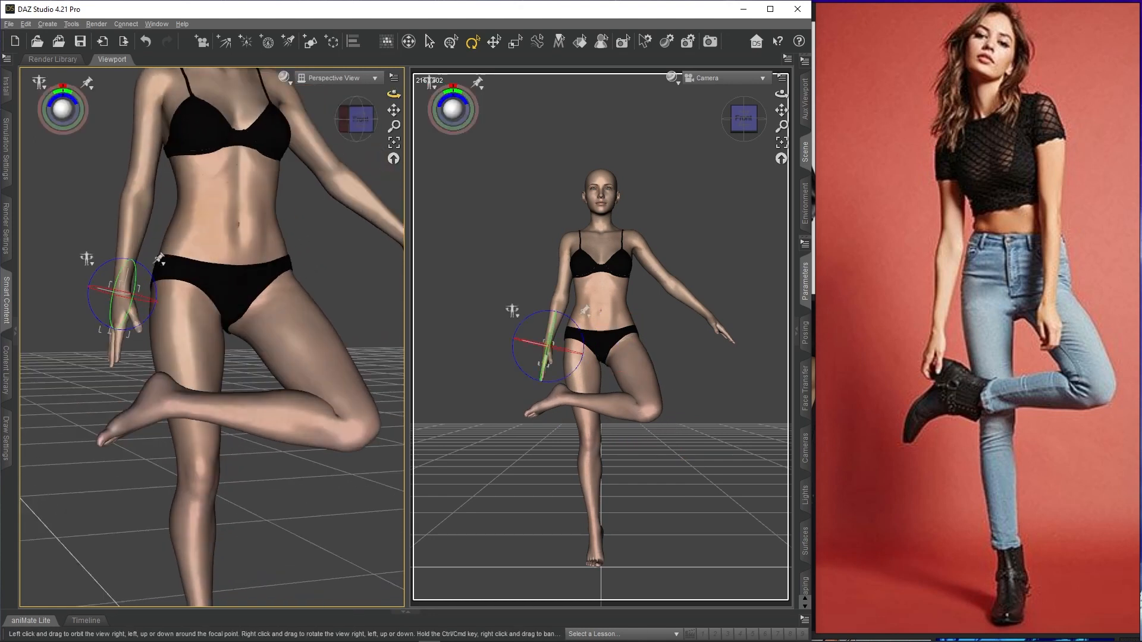
# Step: Rotate the left foot and twist the bent left leg at the knee so the shin crosses the standing leg
pyautogui.click(122, 298)
pyautogui.moveTo(146, 404); pyautogui.dragTo(151, 408)
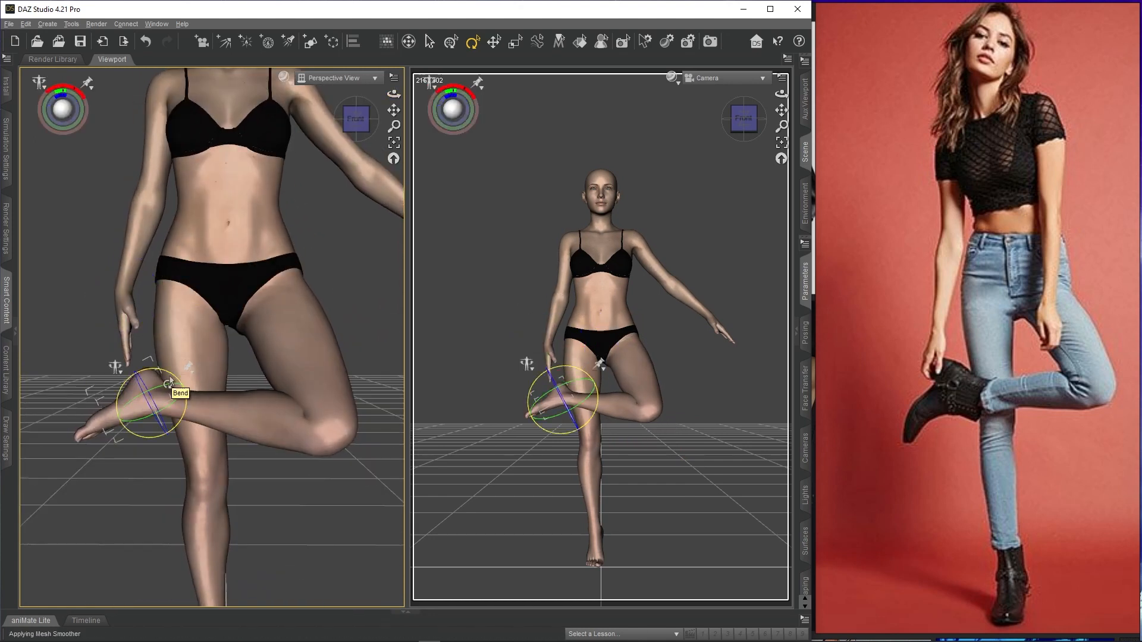
pyautogui.moveTo(394, 94); pyautogui.dragTo(286, 94)
pyautogui.click(309, 452)
pyautogui.moveTo(151, 423); pyautogui.dragTo(99, 437)
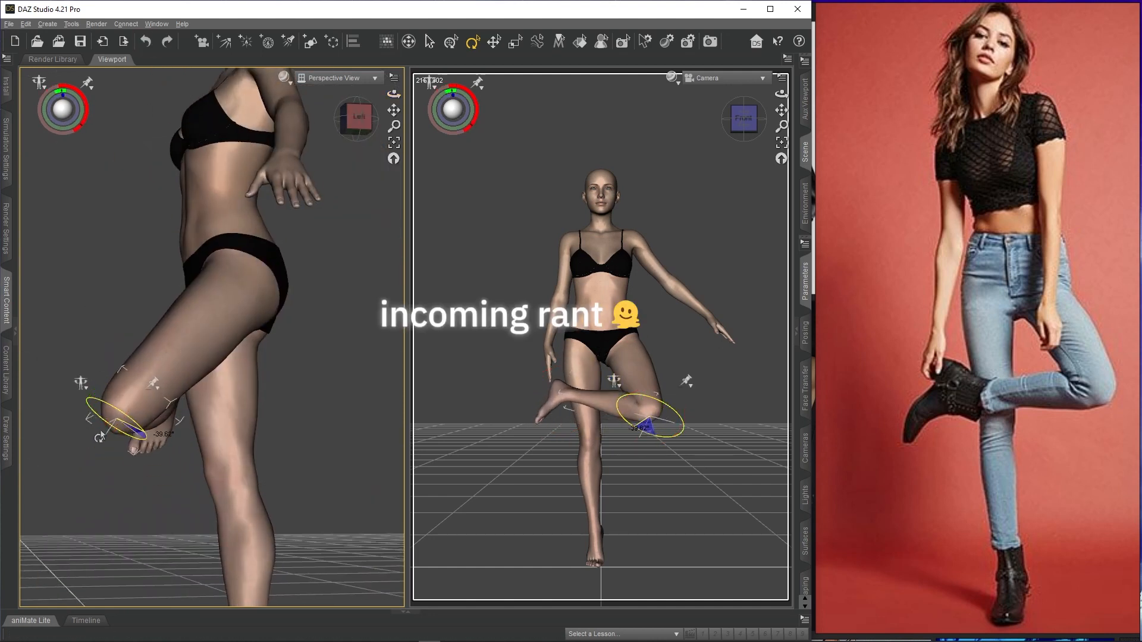
# Step: Lower the left arm from its outstretched position and swing it slightly forward beside the left thigh
pyautogui.moveTo(393, 94); pyautogui.dragTo(393, 262)
pyautogui.click(170, 208)
pyautogui.moveTo(239, 179); pyautogui.dragTo(327, 217)
pyautogui.click(164, 238)
pyautogui.click(269, 201)
pyautogui.click(327, 236)
pyautogui.moveTo(394, 94); pyautogui.dragTo(336, 95)
pyautogui.moveTo(272, 219); pyautogui.dragTo(310, 222)
pyautogui.moveTo(394, 94); pyautogui.dragTo(381, 94)
pyautogui.moveTo(287, 223); pyautogui.dragTo(283, 209)
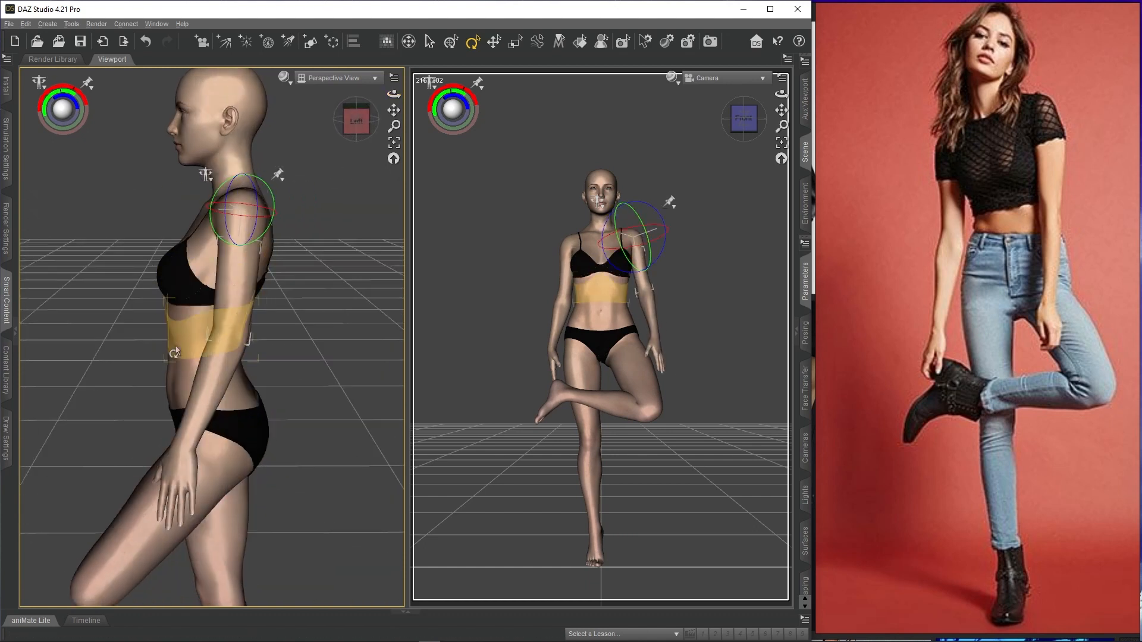
# Step: Bend and twist the chest, and turn and tilt the head so the upper body matches the reference's lean
pyautogui.click(241, 296)
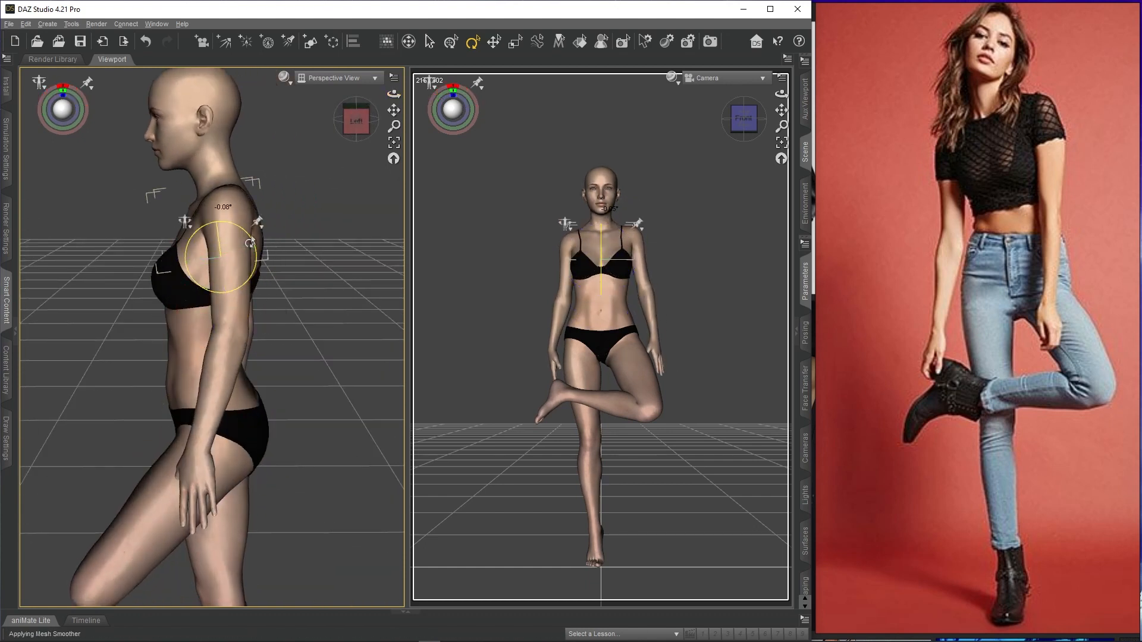
pyautogui.moveTo(250, 198); pyautogui.dragTo(236, 178)
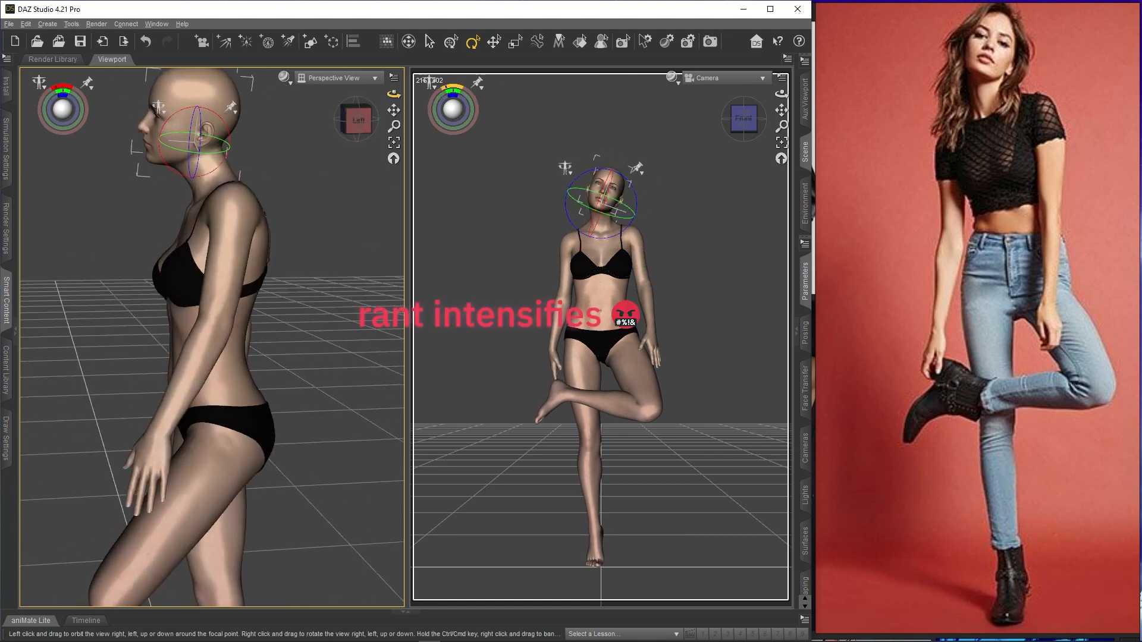
pyautogui.moveTo(236, 154); pyautogui.dragTo(232, 131)
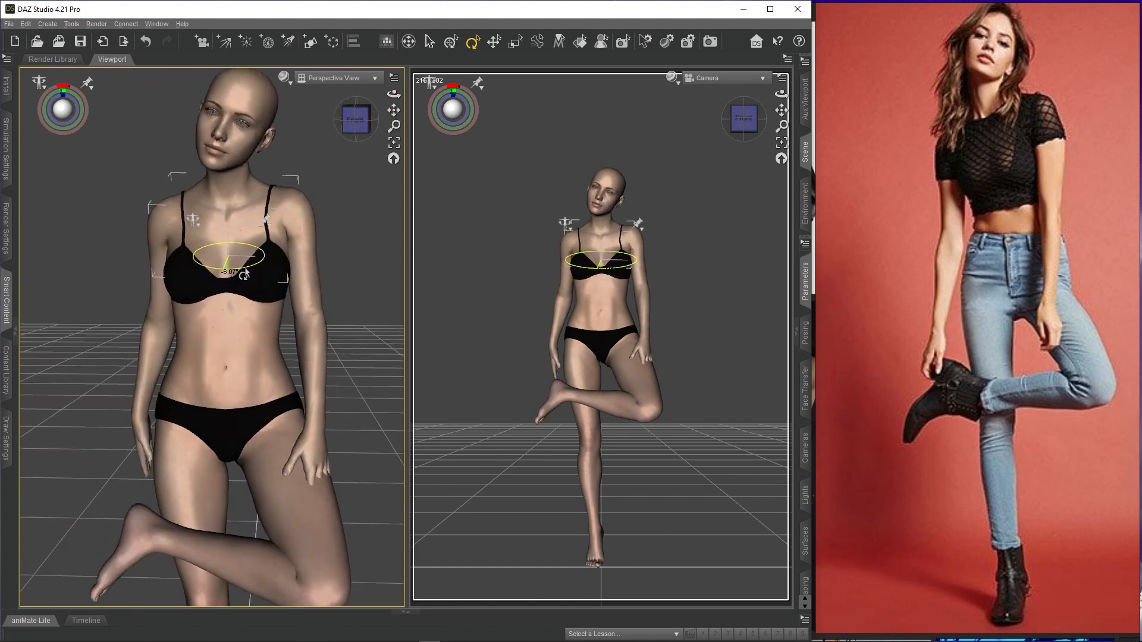
pyautogui.moveTo(237, 152); pyautogui.dragTo(242, 159)
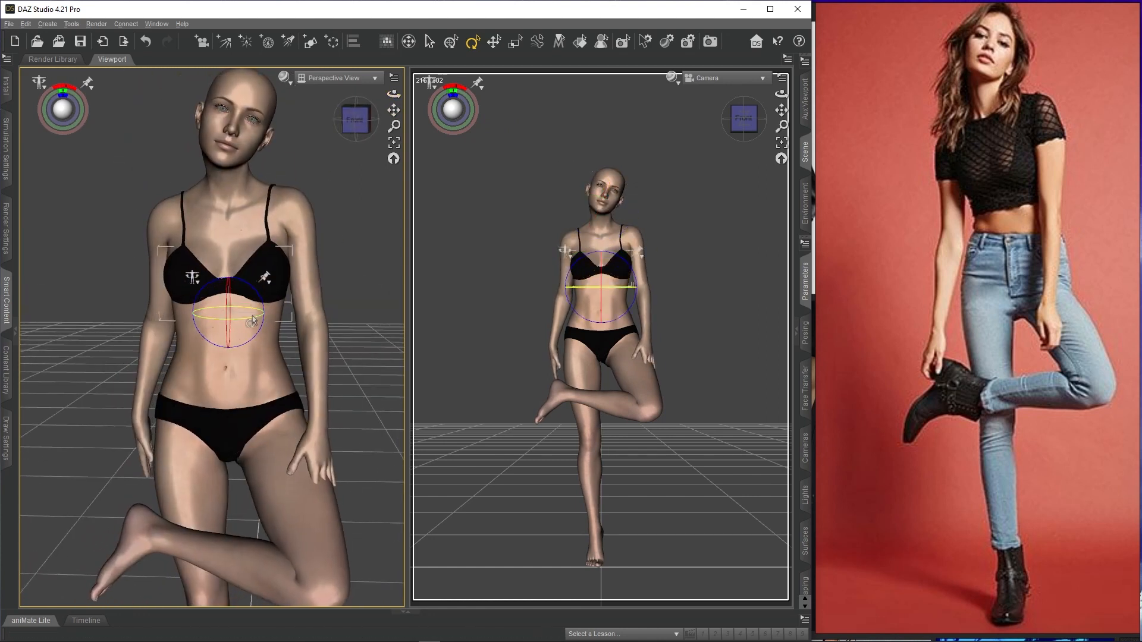
pyautogui.moveTo(245, 316); pyautogui.dragTo(255, 254)
pyautogui.click(238, 256)
# Step: Rotate the right upper arm so the hand reaches down to the raised left foot
pyautogui.moveTo(393, 94); pyautogui.dragTo(385, 93)
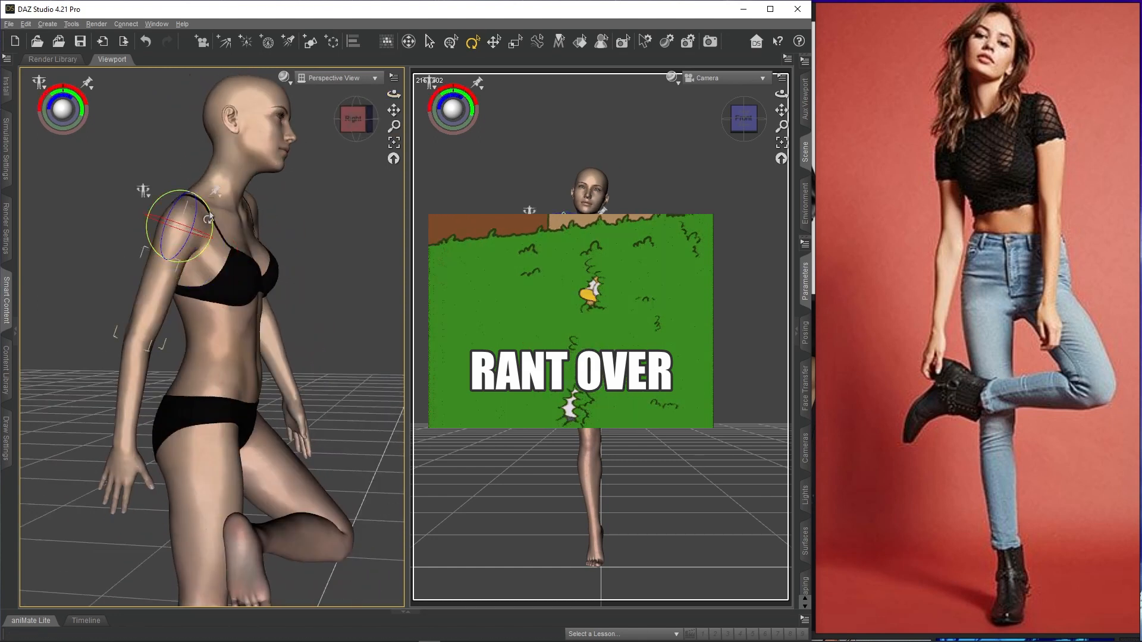
pyautogui.click(158, 229)
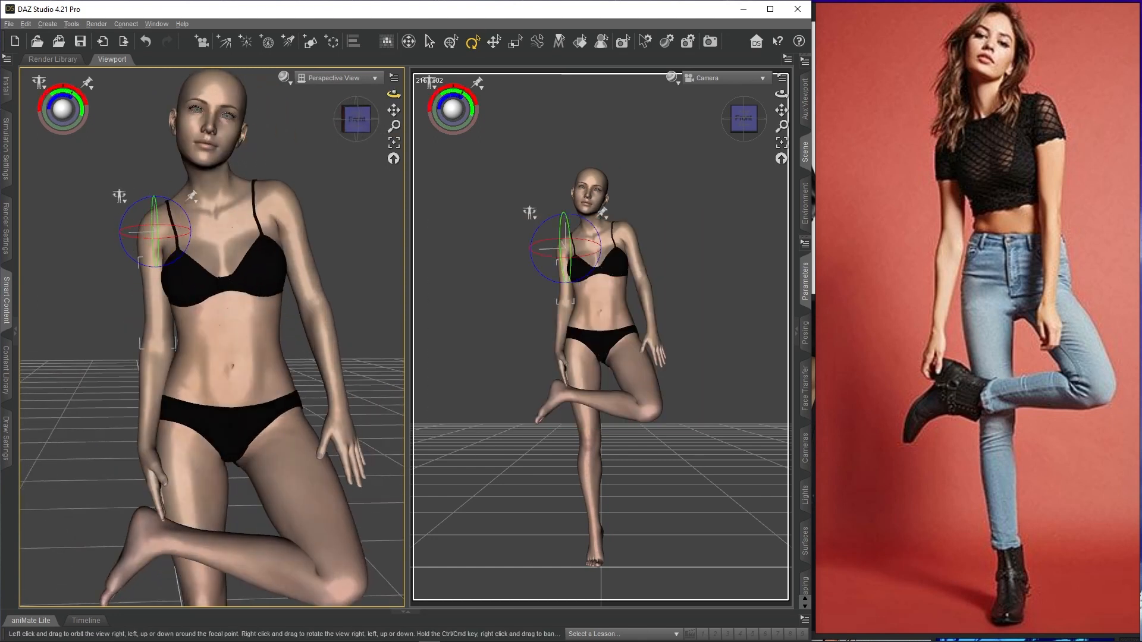
pyautogui.moveTo(184, 225); pyautogui.dragTo(187, 221)
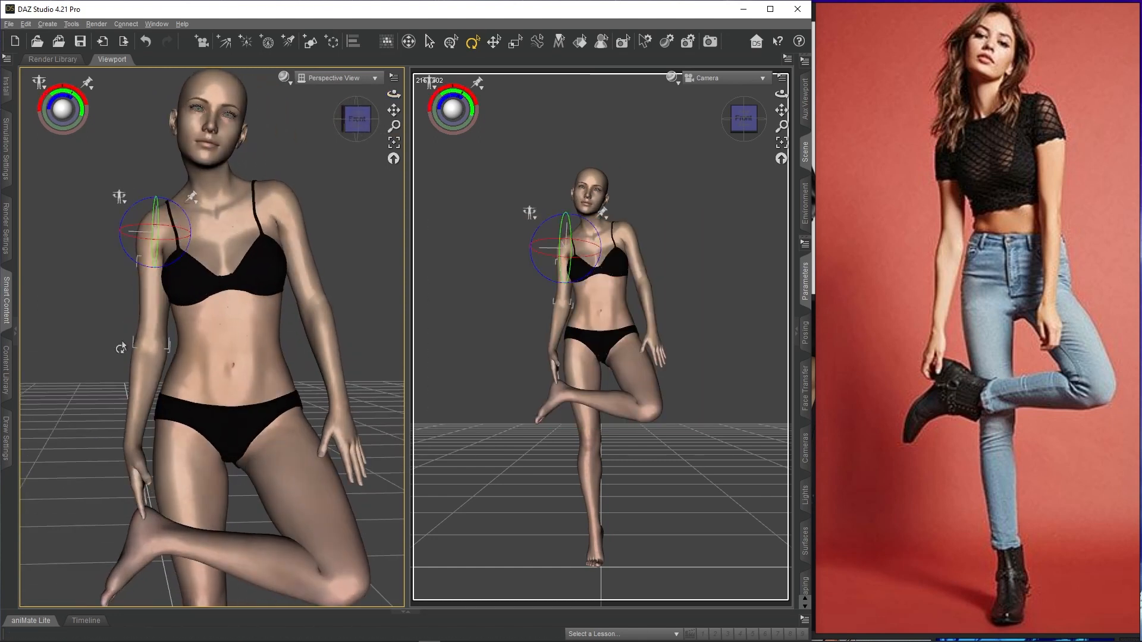
# Step: Bend the left forearm and rotate the left upper arm so the hand hangs in front of the left hip
pyautogui.click(314, 312)
pyautogui.moveTo(316, 328); pyautogui.dragTo(297, 291)
pyautogui.moveTo(393, 94); pyautogui.dragTo(388, 245)
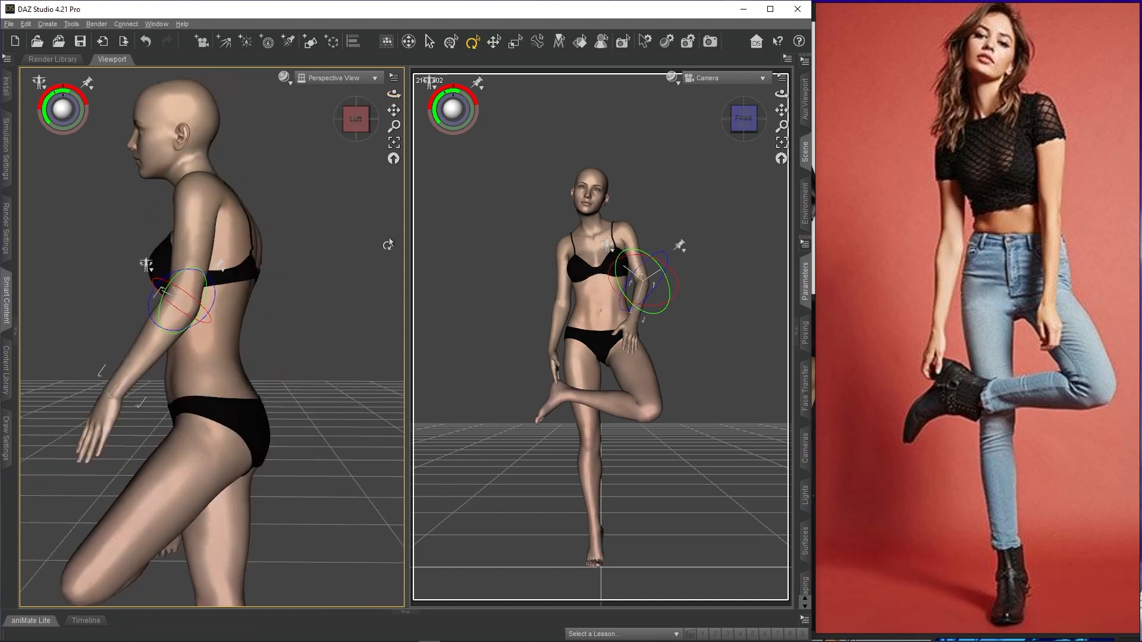
pyautogui.moveTo(213, 301); pyautogui.dragTo(199, 249)
pyautogui.click(197, 207)
pyautogui.moveTo(186, 194); pyautogui.dragTo(214, 196)
pyautogui.moveTo(394, 94); pyautogui.dragTo(449, 96)
pyautogui.click(351, 255)
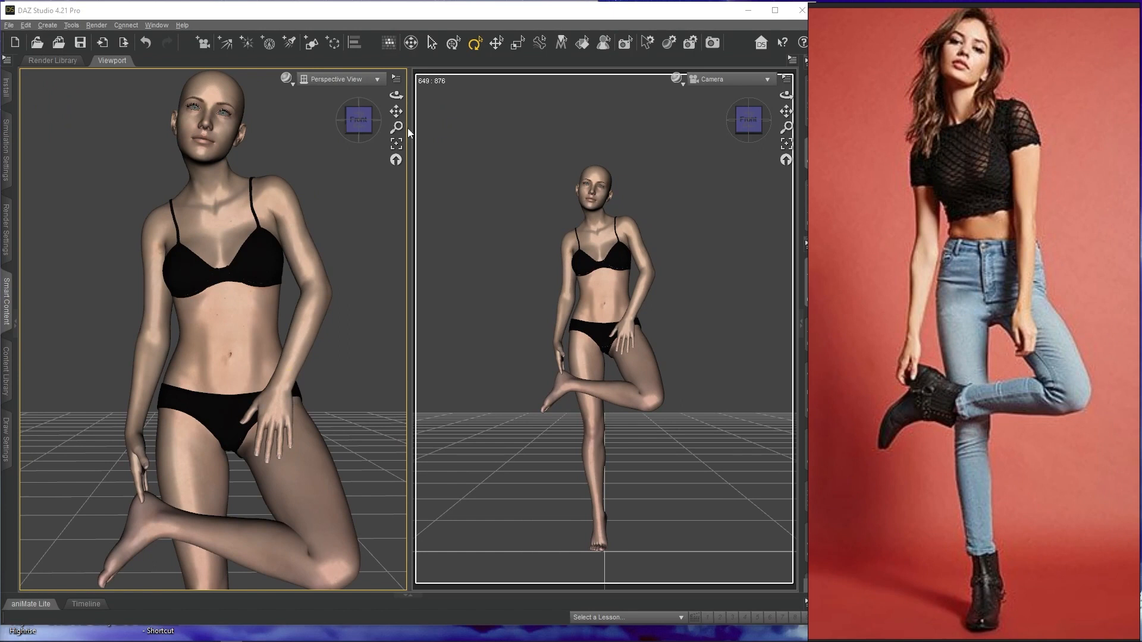
# Step: Fine-tune the head's bend so the chin lifts slightly like the reference
pyautogui.moveTo(393, 94)
pyautogui.mouseDown()
pyautogui.moveTo(416, 95)
pyautogui.moveTo(375, 95)
pyautogui.mouseUp()
pyautogui.click(203, 128)
pyautogui.moveTo(201, 138); pyautogui.dragTo(201, 122)
pyautogui.click(364, 211)
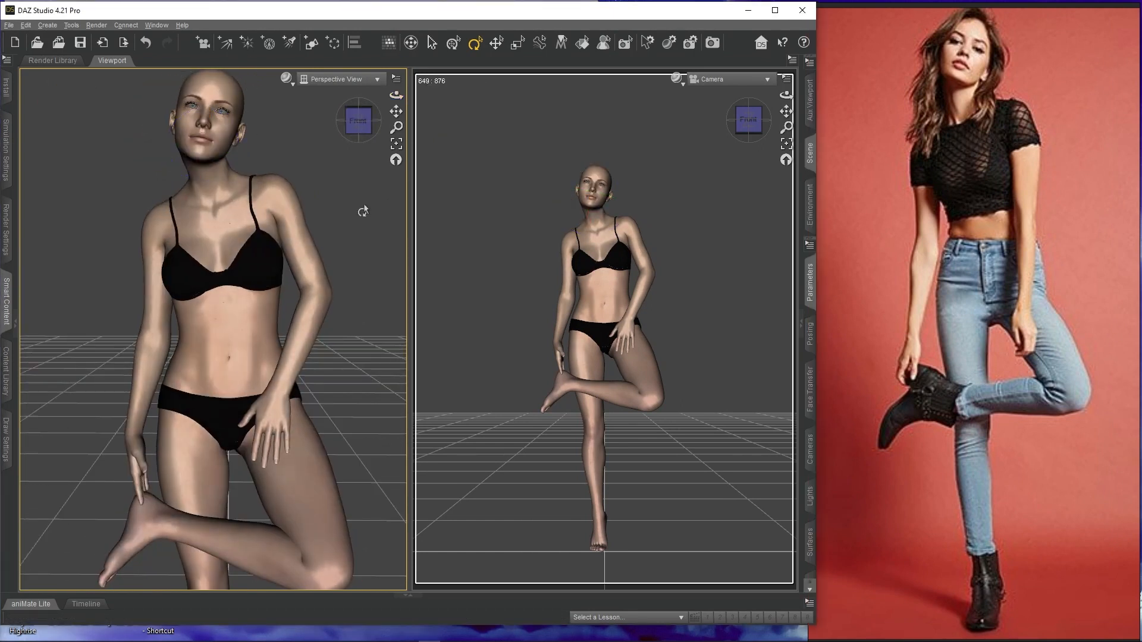
# Step: Frame the face close-up in a single viewport and select the Head bone in the scene hierarchy
pyautogui.moveTo(396, 111); pyautogui.dragTo(400, 158)
pyautogui.moveTo(396, 113); pyautogui.dragTo(396, 65, button='right')
pyautogui.moveTo(396, 111)
pyautogui.mouseDown()
pyautogui.moveTo(396, 286)
pyautogui.moveTo(405, 24)
pyautogui.moveTo(396, 119)
pyautogui.moveTo(396, 105)
pyautogui.mouseUp()
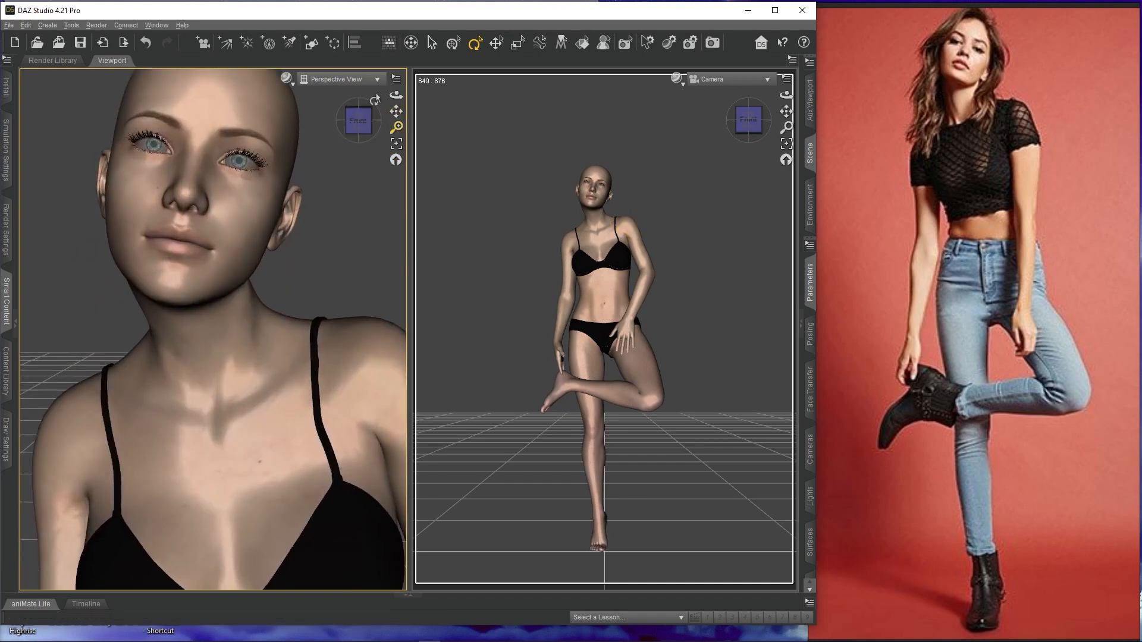
pyautogui.click(247, 165)
pyautogui.rightClick(119, 62)
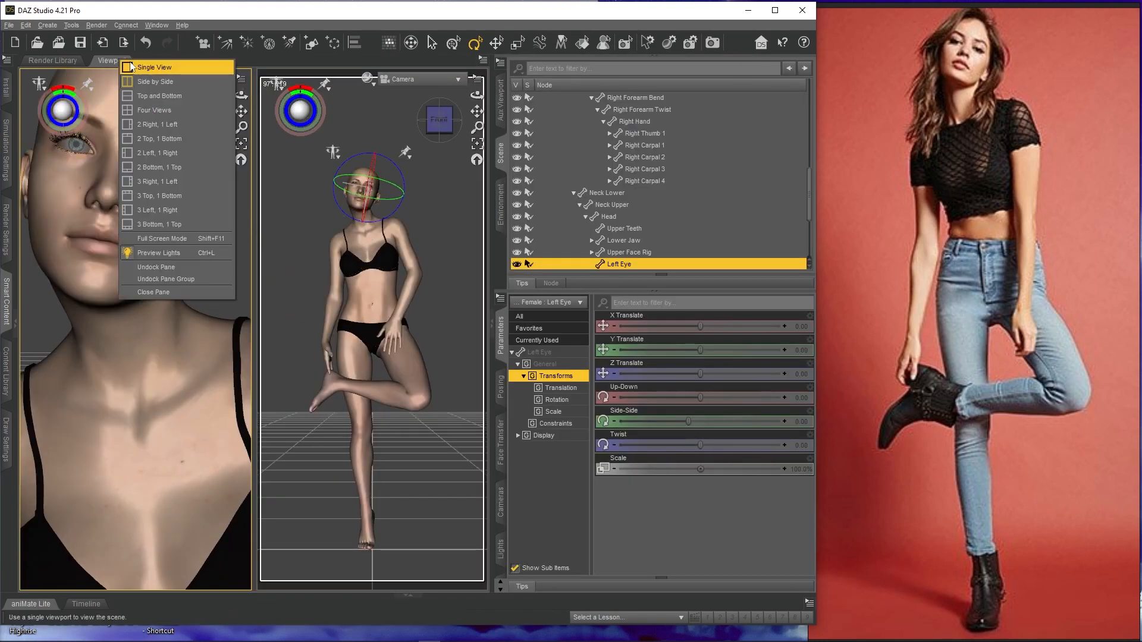
pyautogui.click(132, 67)
pyautogui.moveTo(477, 111)
pyautogui.mouseDown()
pyautogui.moveTo(477, 212)
pyautogui.moveTo(477, 96)
pyautogui.mouseUp()
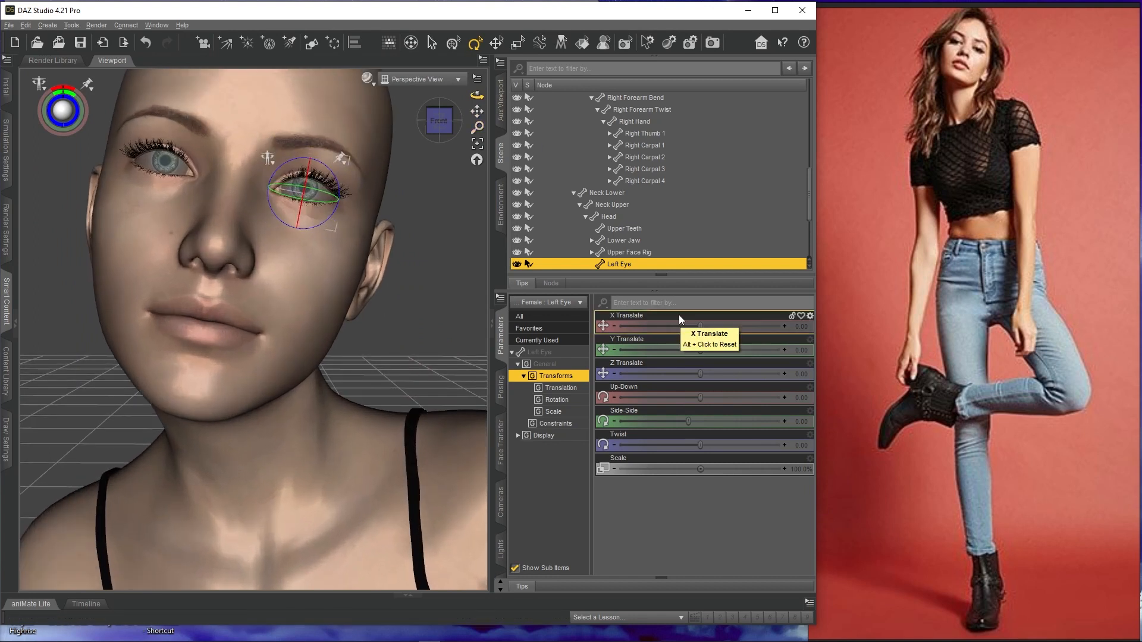
pyautogui.scroll(-1, 707, 221)
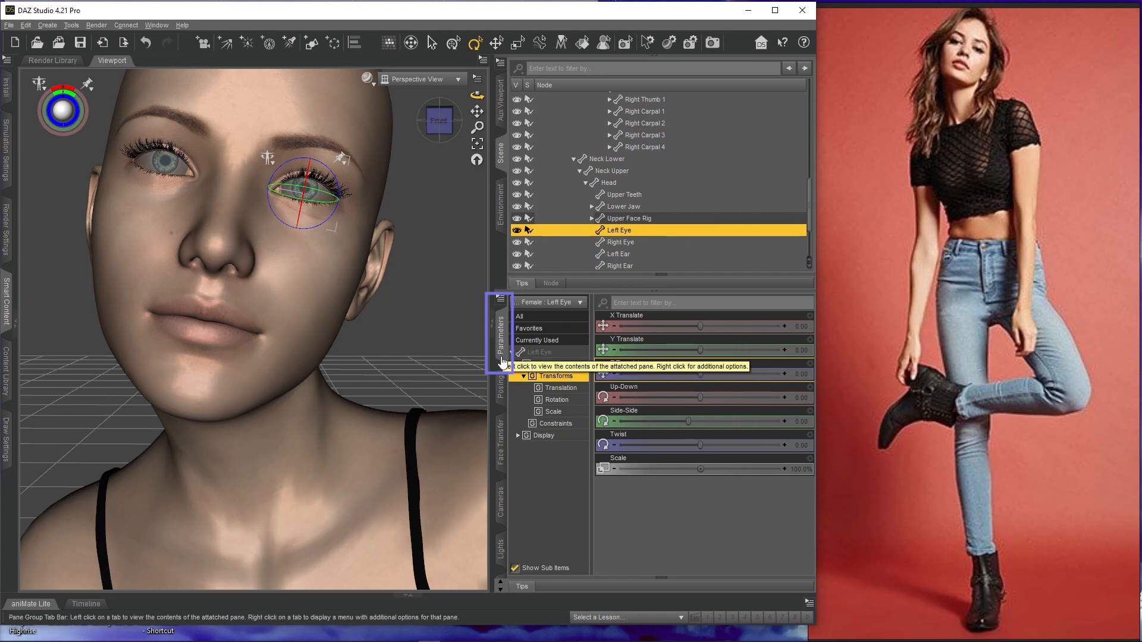
pyautogui.click(626, 185)
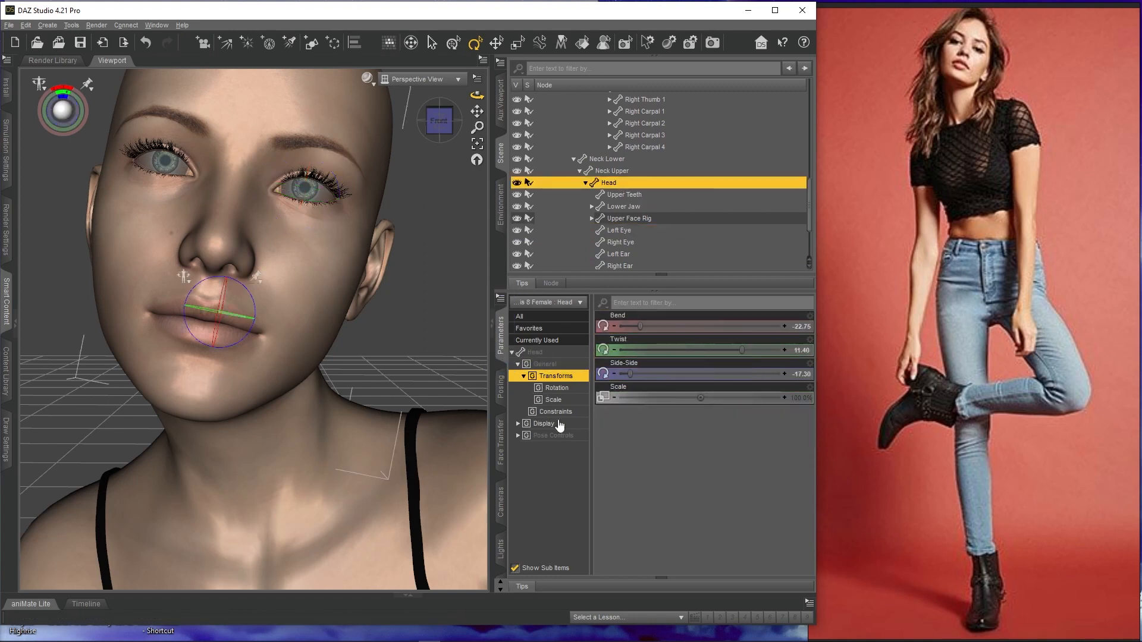
# Step: Filter the head's pose controls by "eye" and set Eyelids Upper Up-Down to -39.9%
pyautogui.click(558, 437)
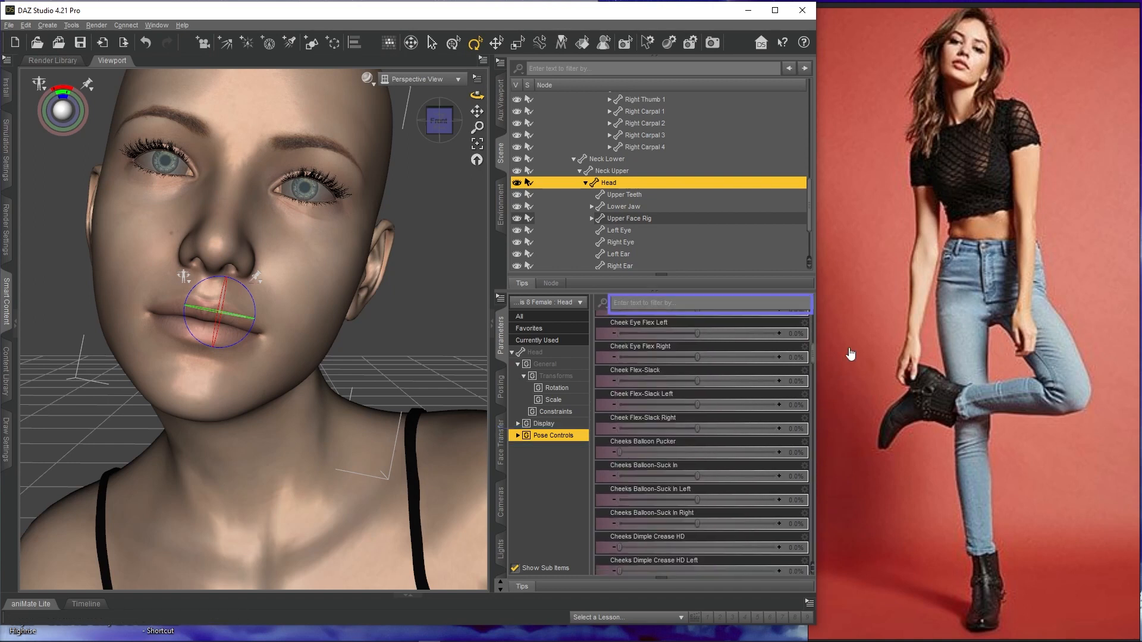
pyautogui.click(683, 304)
pyautogui.write('eye')
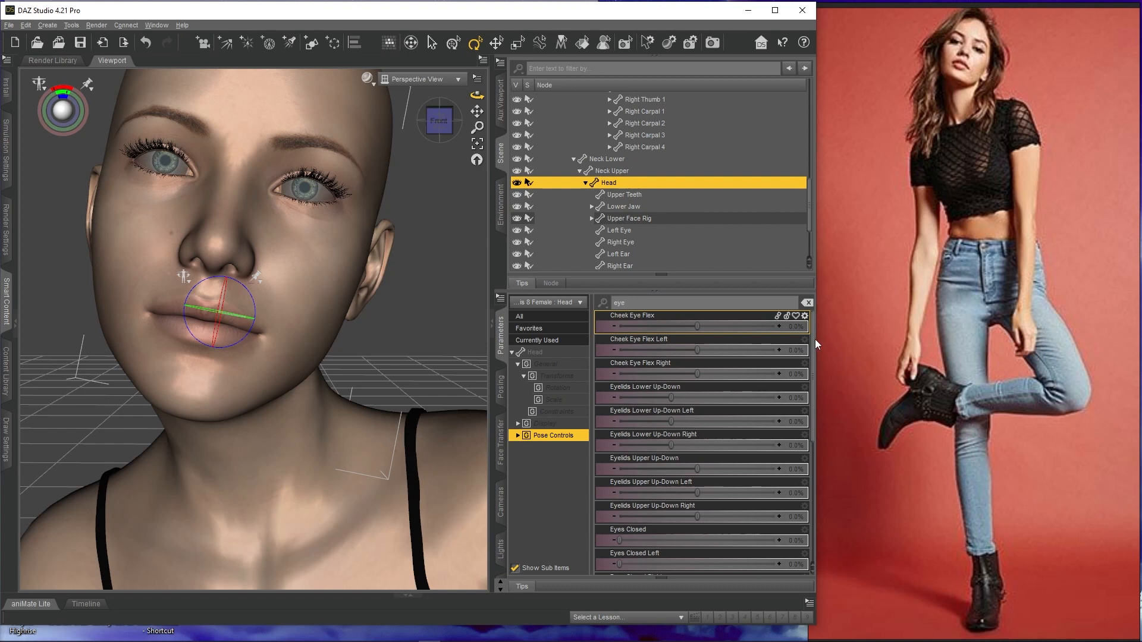
pyautogui.moveTo(814, 345); pyautogui.dragTo(812, 369)
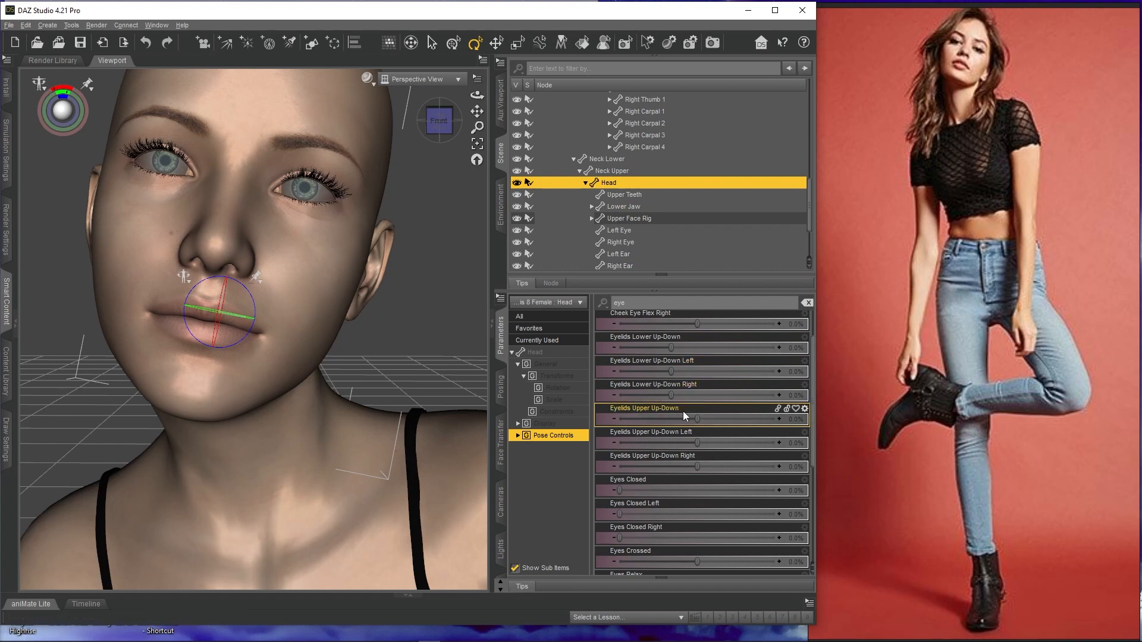
pyautogui.moveTo(694, 419); pyautogui.dragTo(667, 424)
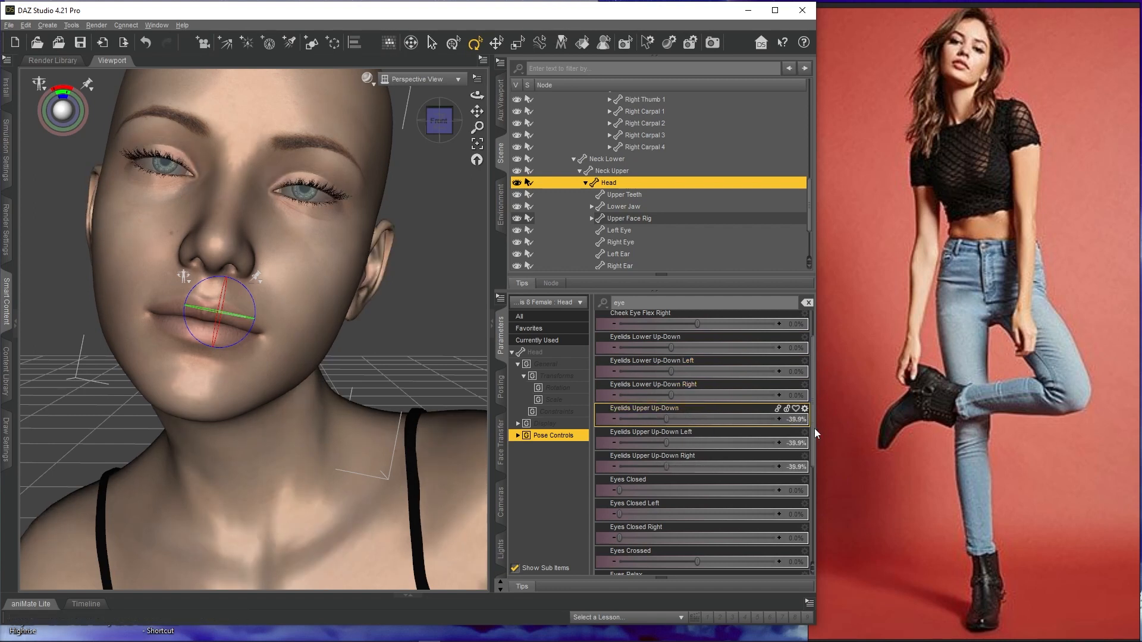
# Step: Shift the gaze by moving the head's Eyes Up-Down pose control to a negative value
pyautogui.moveTo(815, 436); pyautogui.dragTo(809, 477)
pyautogui.scroll(-5, 735, 510)
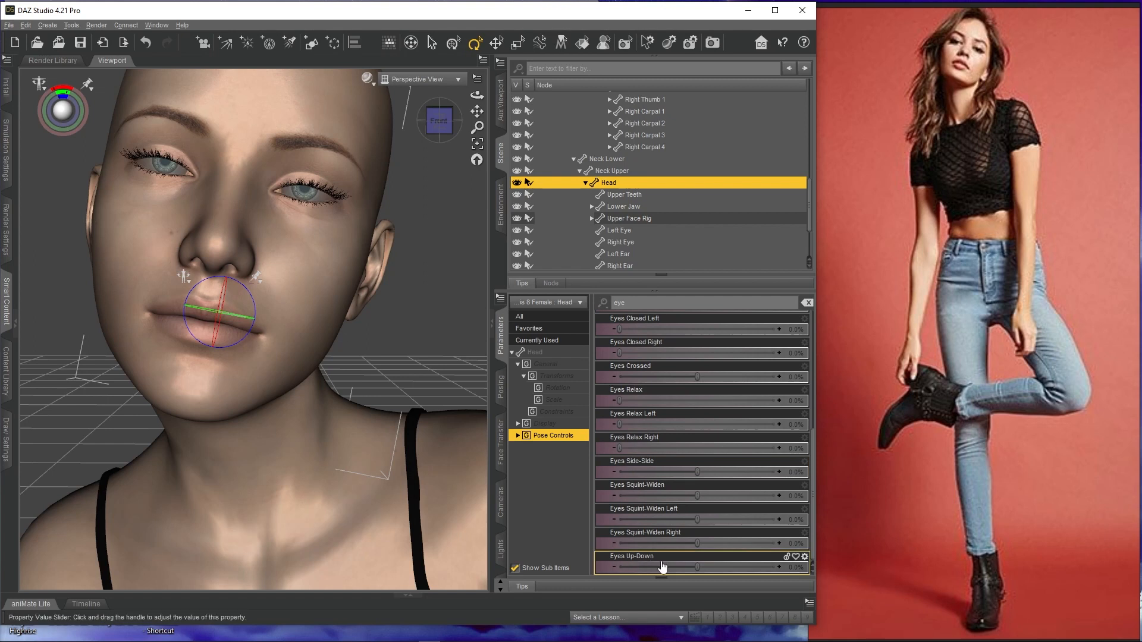
pyautogui.moveTo(696, 569); pyautogui.dragTo(628, 563)
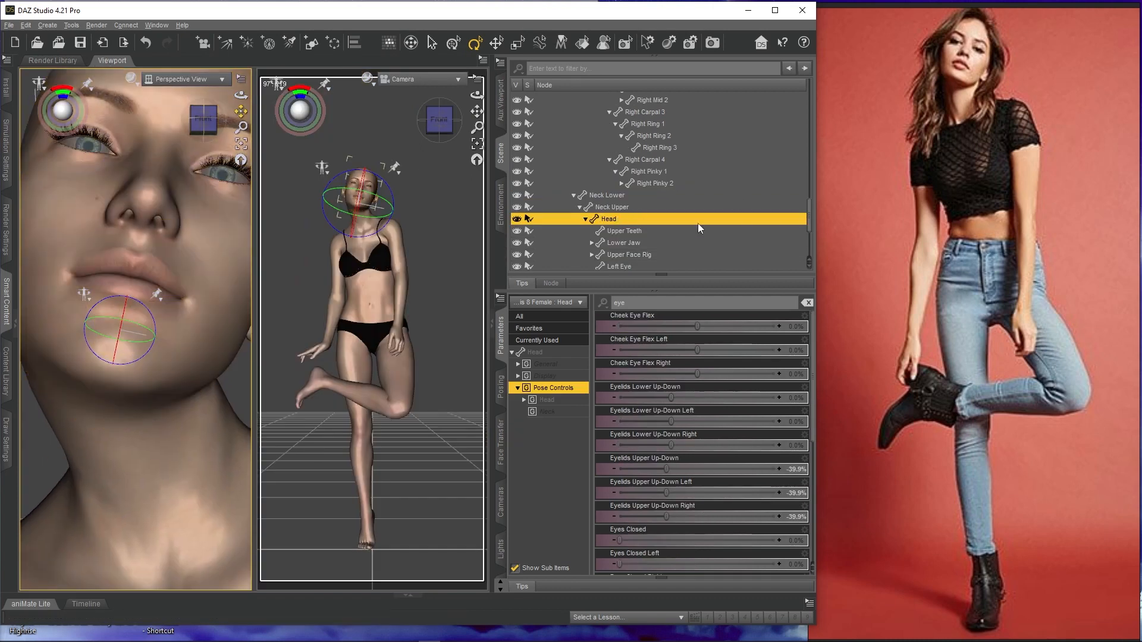
# Step: Filter the head's pose controls by "mouth", set Mouth Open to 17.1%, and increase Mouth Frown
pyautogui.click(808, 302)
pyautogui.write('mouth')
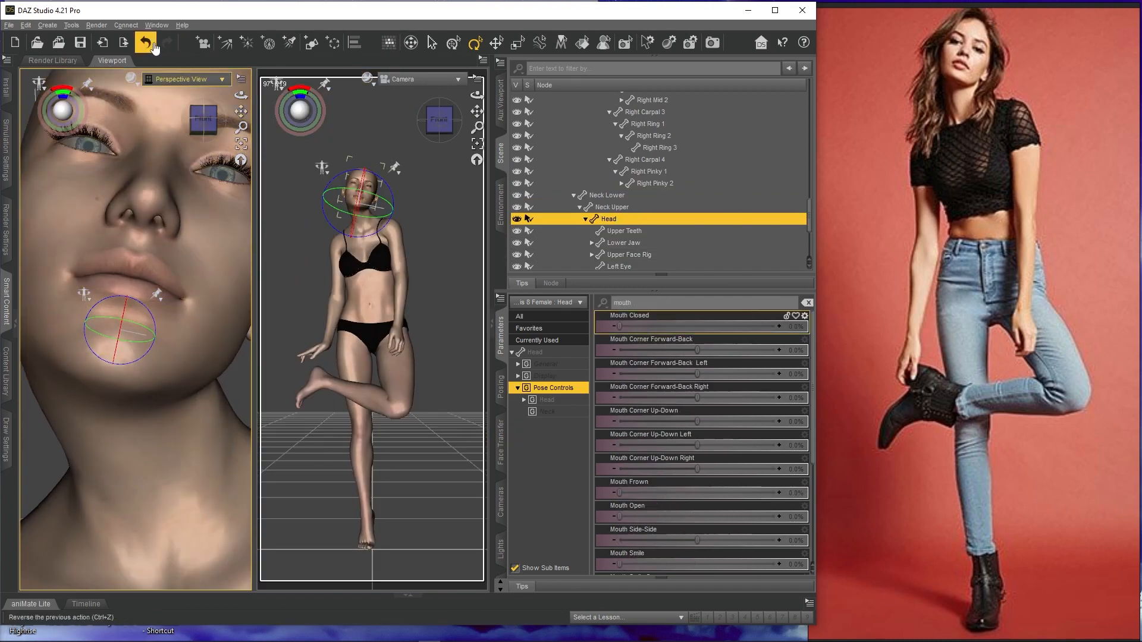
pyautogui.scroll(-6, 744, 387)
pyautogui.moveTo(619, 369); pyautogui.dragTo(650, 364)
pyautogui.click(443, 324)
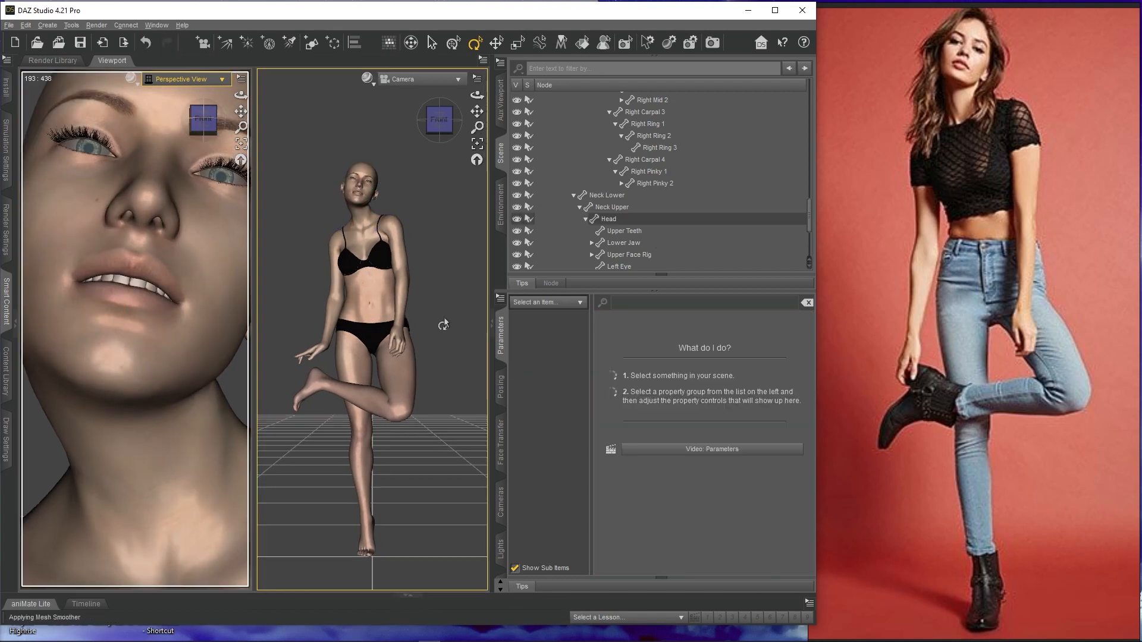
pyautogui.click(128, 279)
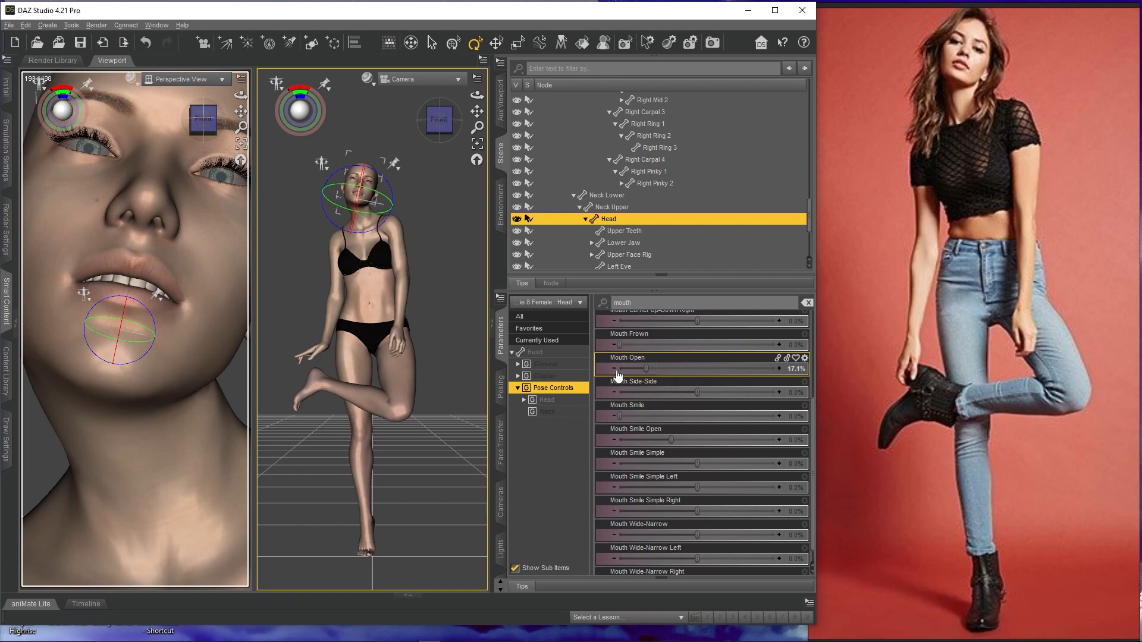
pyautogui.moveTo(620, 344); pyautogui.dragTo(662, 342)
pyautogui.click(460, 265)
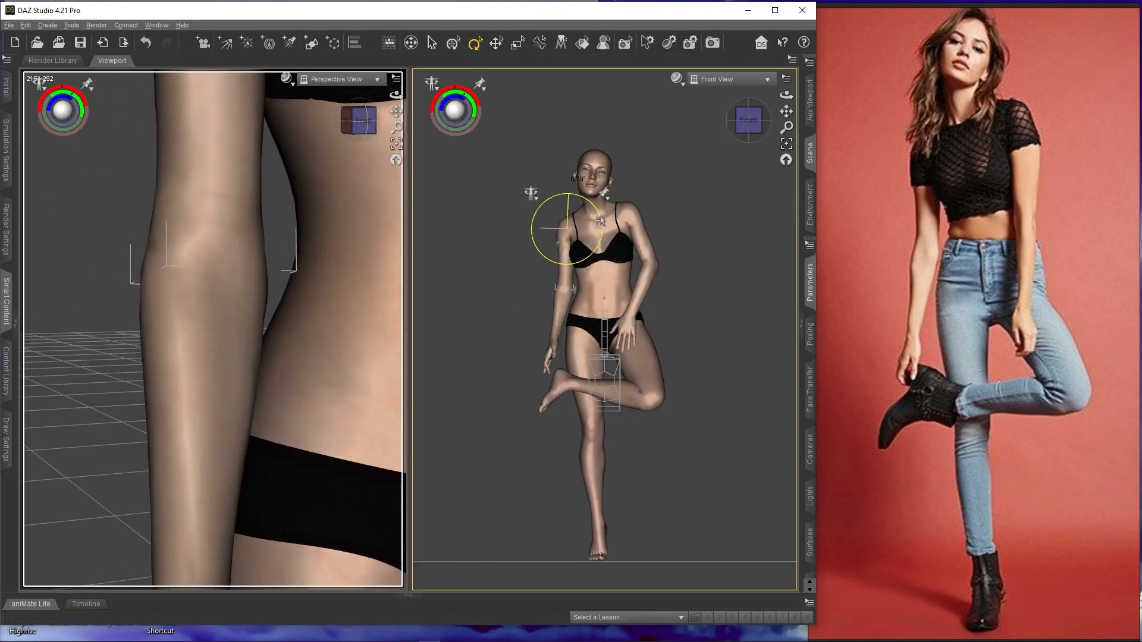
# Step: Refine the right arm's joint rotations so the hand lines up with the raised foot
pyautogui.click(188, 219)
pyautogui.click(298, 256)
pyautogui.click(349, 211)
pyautogui.moveTo(191, 456); pyautogui.dragTo(190, 450)
pyautogui.moveTo(396, 95); pyautogui.dragTo(396, 119)
# Step: Compare the pose in the second viewport through different views and leave it set to the scene camera
pyautogui.click(723, 80)
pyautogui.click(712, 181)
pyautogui.click(236, 407)
pyautogui.click(729, 80)
pyautogui.click(717, 117)
pyautogui.click(728, 79)
pyautogui.click(713, 180)
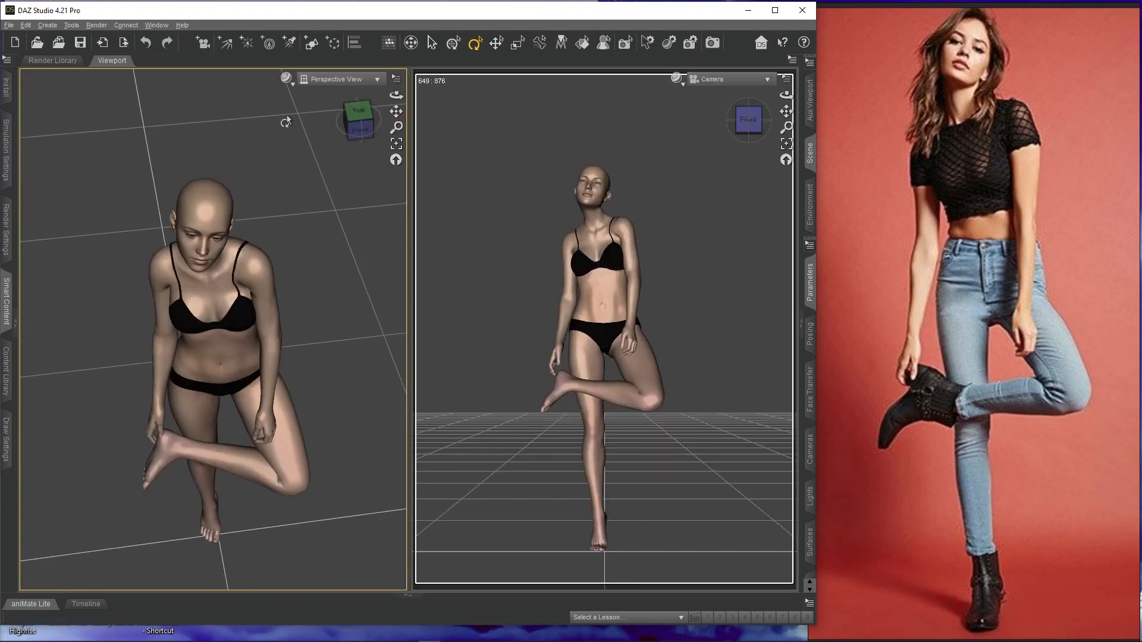
# Step: Rotate the raised left leg so the knee points further forward
pyautogui.click(360, 129)
pyautogui.moveTo(279, 472); pyautogui.dragTo(303, 477)
pyautogui.click(321, 268)
pyautogui.scroll(8, 266, 329)
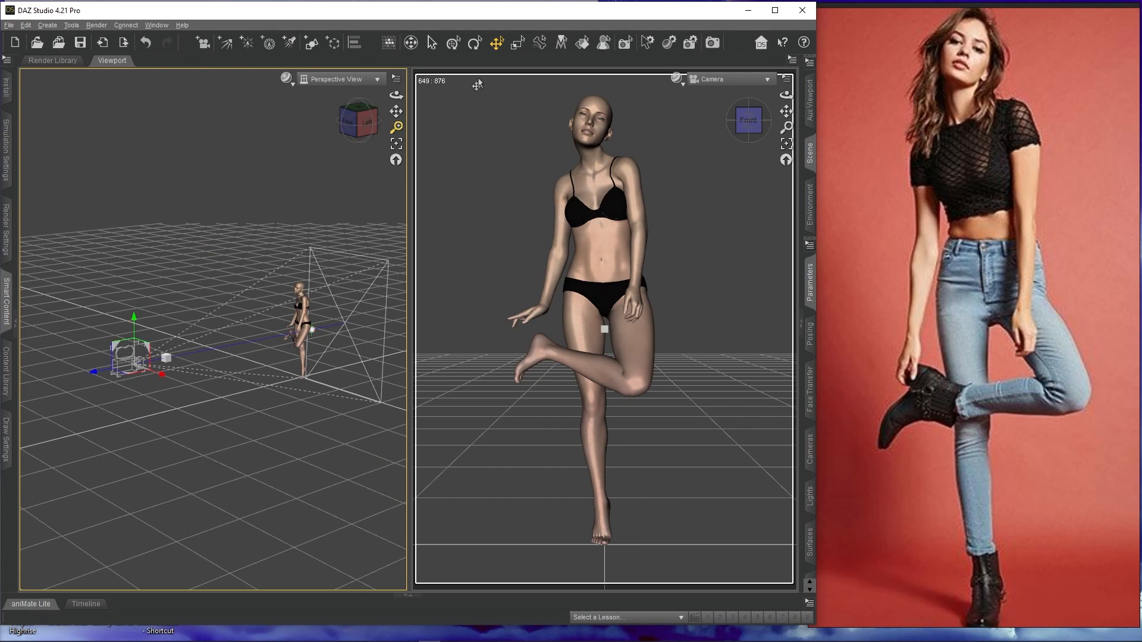
# Step: Switch the first viewport to Back View and create a camera named "back" using Apply Active Viewport Transforms
pyautogui.click(339, 79)
pyautogui.click(319, 136)
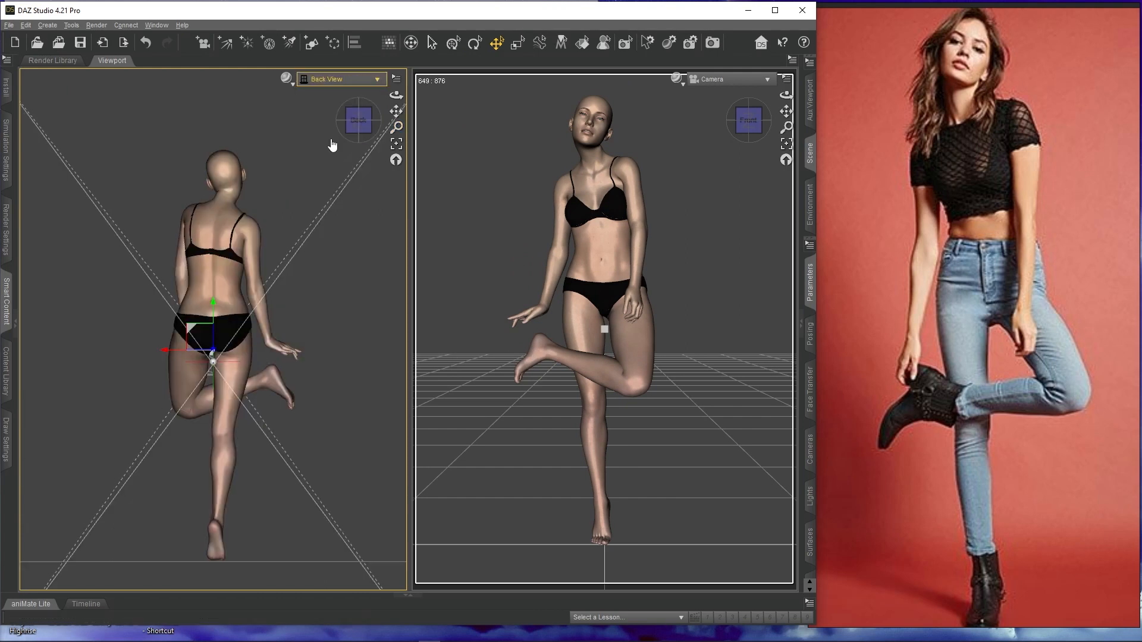
pyautogui.click(203, 42)
pyautogui.write('back')
pyautogui.click(395, 312)
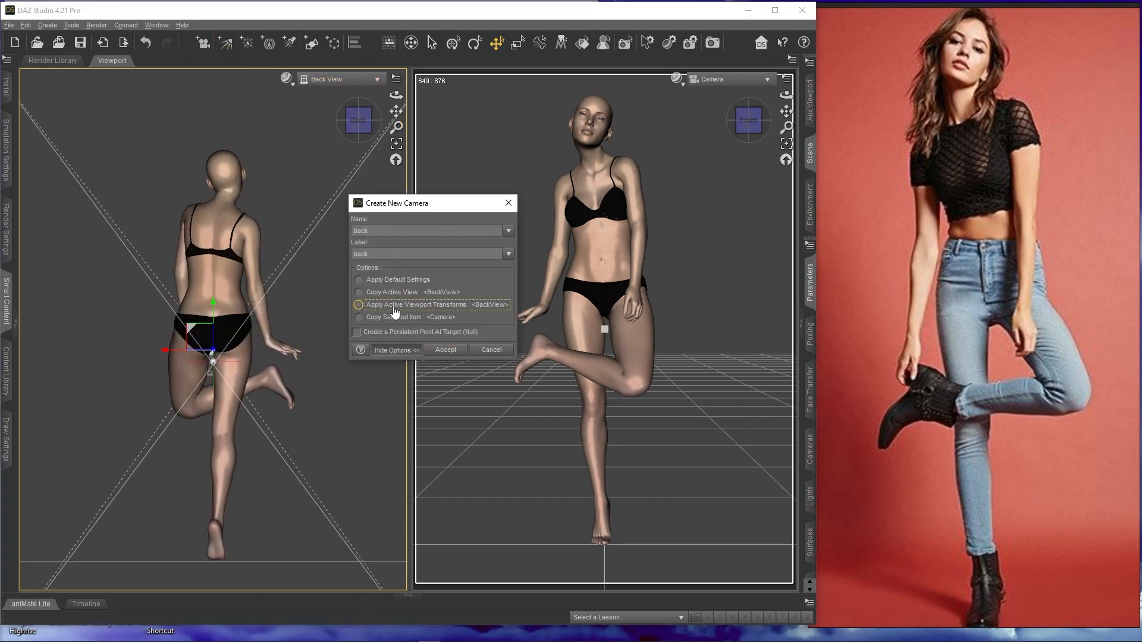
pyautogui.click(446, 350)
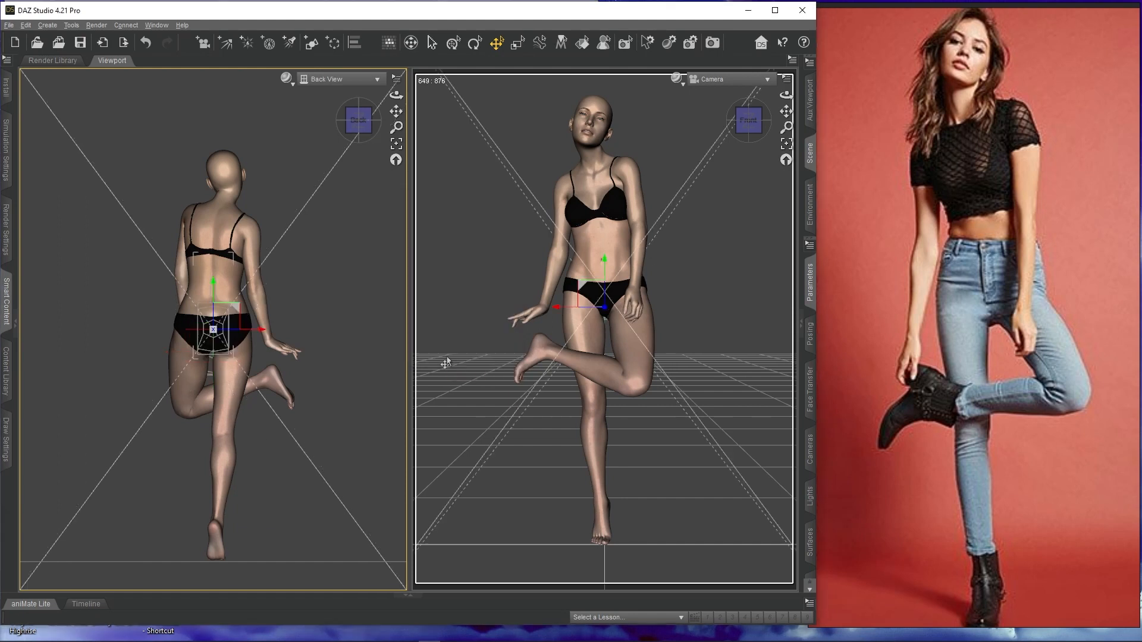
# Step: Rename the original camera in the scene list as "front"
pyautogui.click(730, 79)
pyautogui.click(809, 153)
pyautogui.click(573, 111)
pyautogui.rightClick(574, 110)
pyautogui.doubleClick(565, 109)
pyautogui.write('front')
pyautogui.press('Return')
pyautogui.click(501, 154)
# Step: Check the second viewport through the back camera and return it to the front camera
pyautogui.click(727, 79)
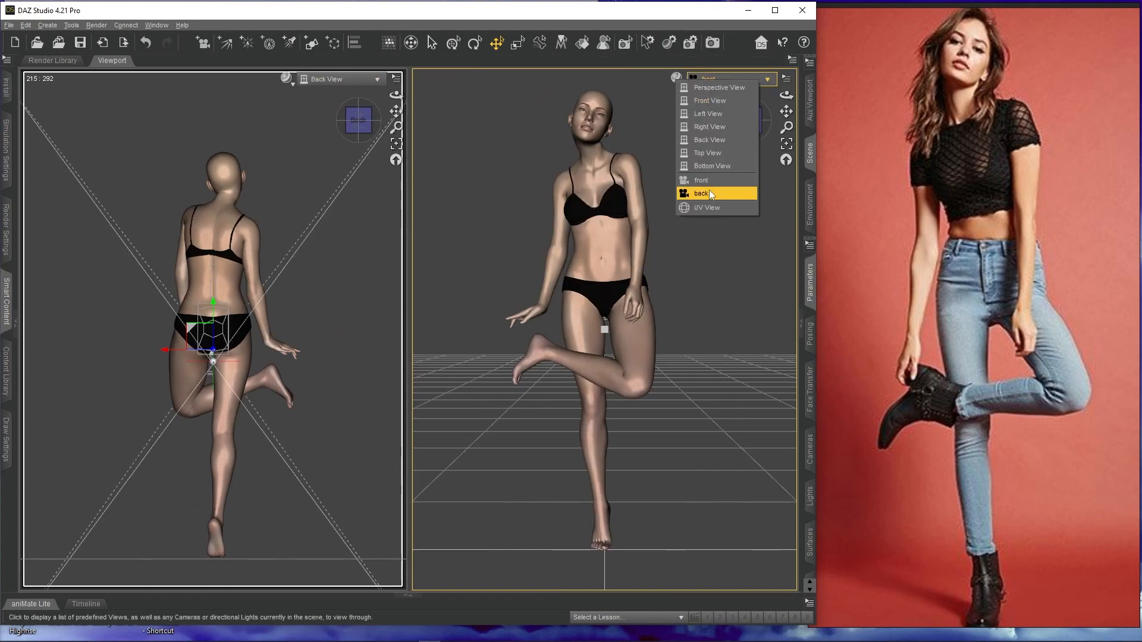
pyautogui.click(705, 193)
pyautogui.click(729, 79)
pyautogui.click(737, 179)
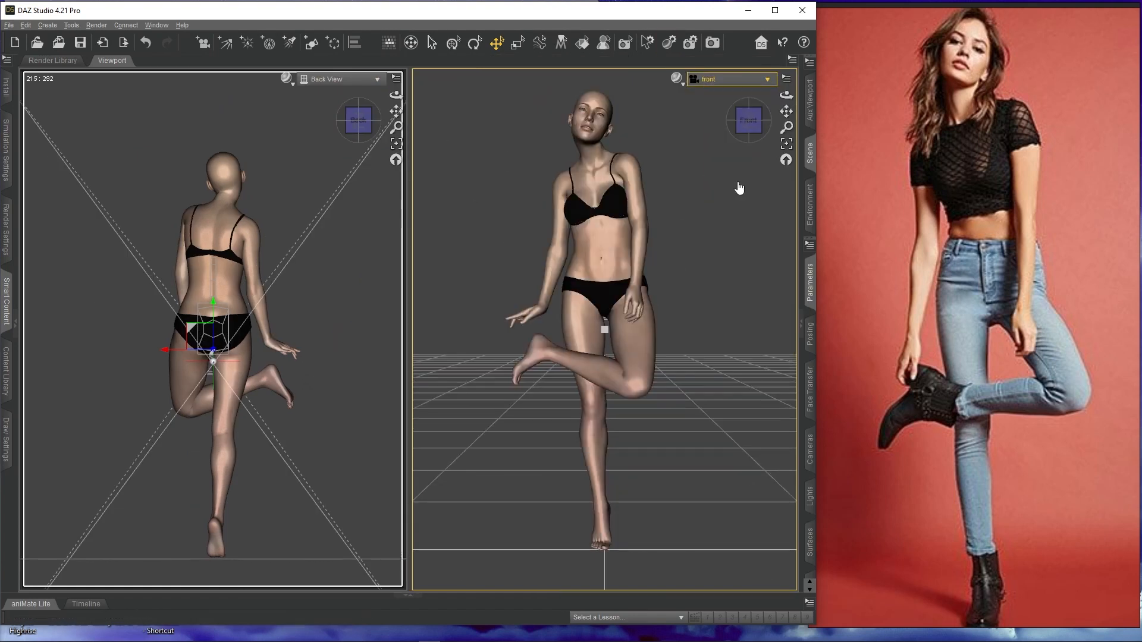
# Step: Maximize the window, arrange the viewports as 2 Right, 1 Left, and set the large viewport to Perspective View
pyautogui.click(775, 10)
pyautogui.rightClick(117, 57)
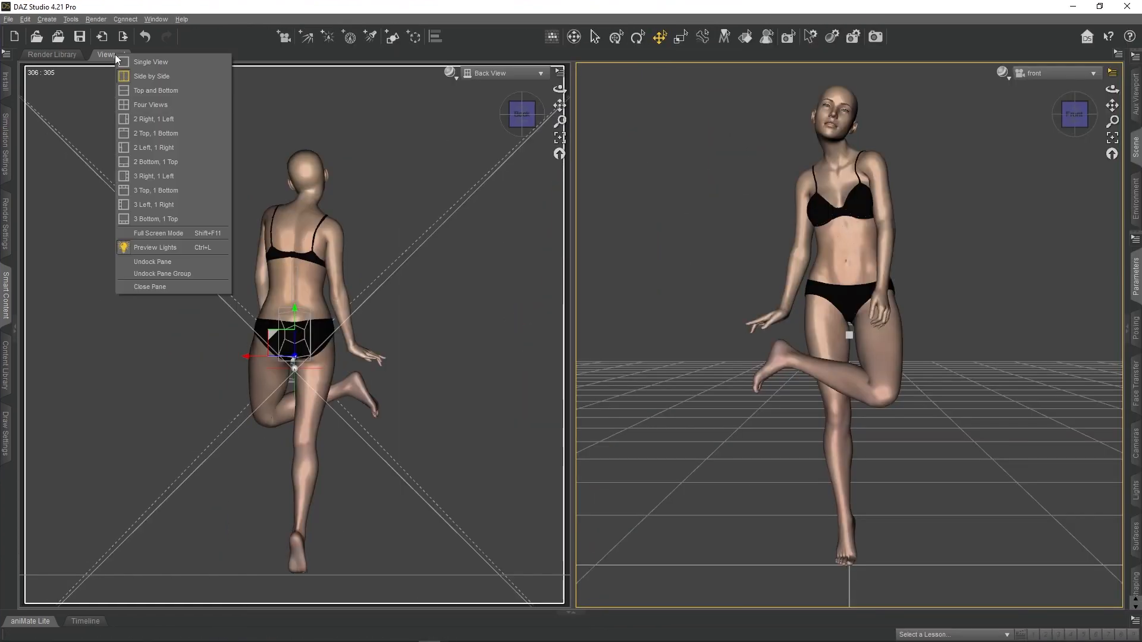
pyautogui.click(153, 119)
pyautogui.click(1056, 349)
pyautogui.click(1033, 415)
pyautogui.click(504, 73)
pyautogui.click(494, 87)
# Step: Set the lower small viewport to look through the back camera
pyautogui.moveTo(560, 105); pyautogui.dragTo(345, 124)
pyautogui.click(390, 316)
pyautogui.moveTo(389, 270); pyautogui.dragTo(421, 317)
pyautogui.click(1057, 348)
pyautogui.click(1038, 466)
# Step: Try to give the back camera the front camera's X Rotate value of -0.742952
pyautogui.click(637, 37)
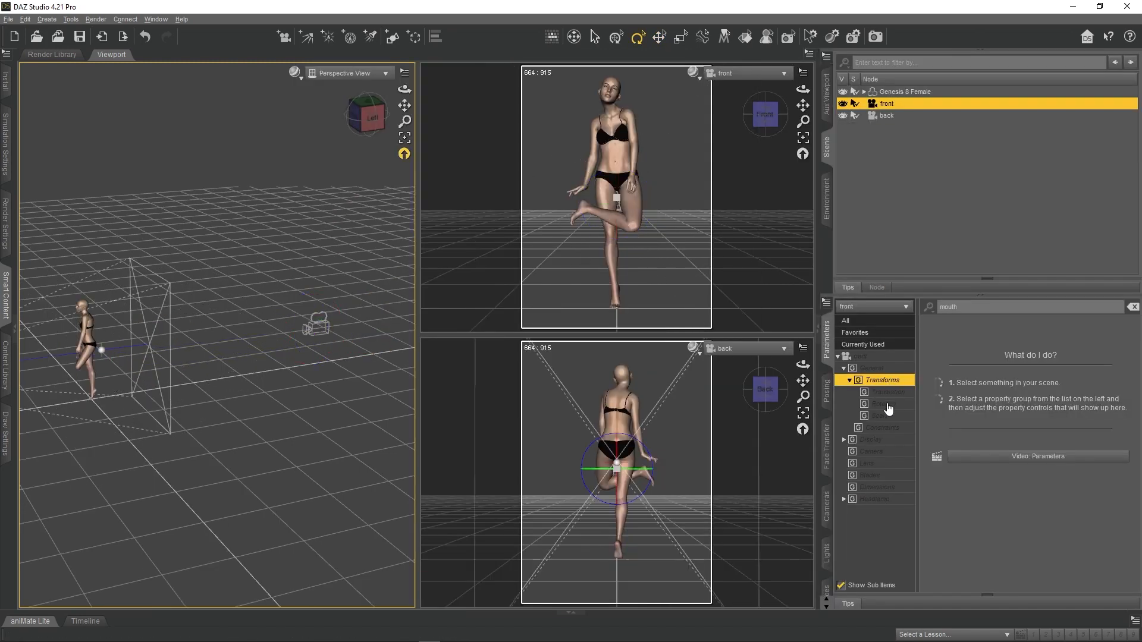
pyautogui.click(882, 403)
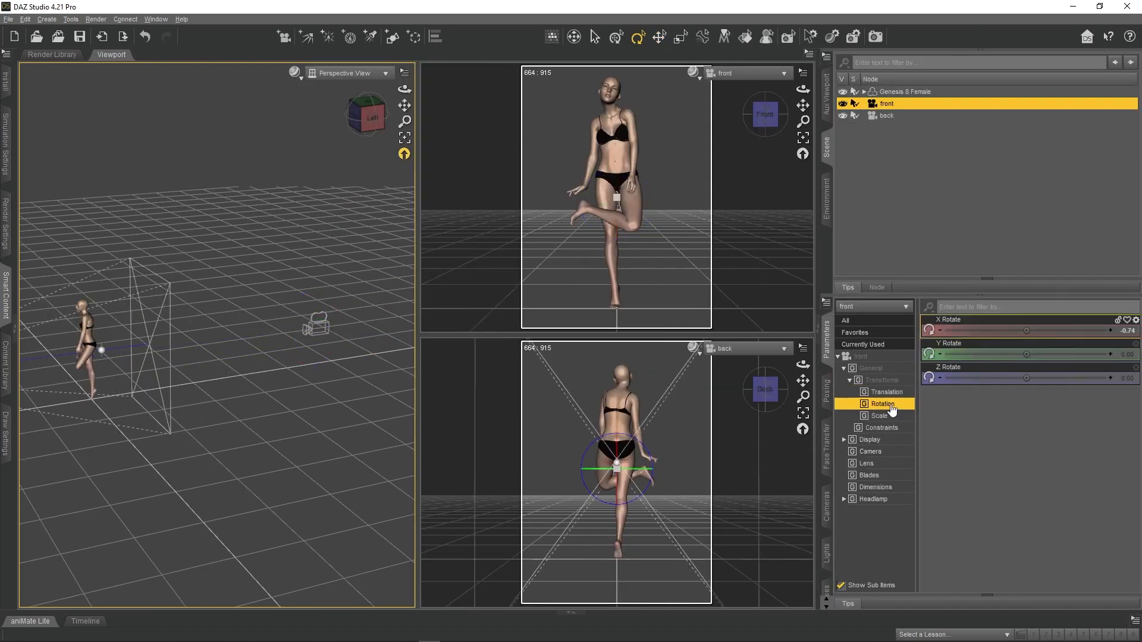
pyautogui.click(927, 115)
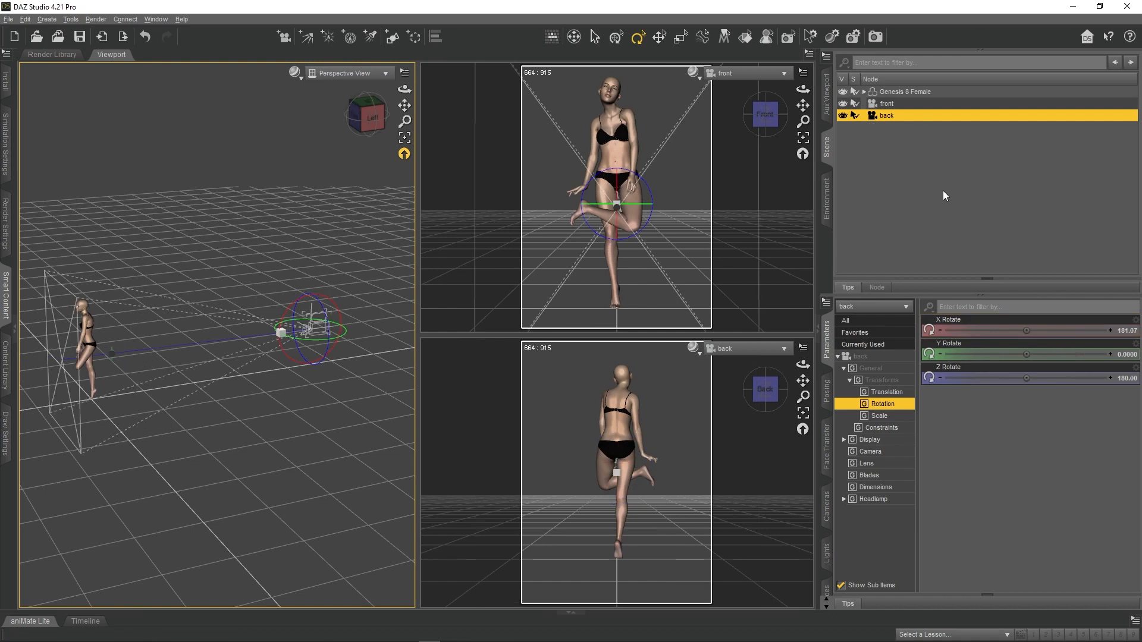
pyautogui.click(939, 104)
pyautogui.click(908, 116)
pyautogui.click(904, 106)
pyautogui.click(910, 116)
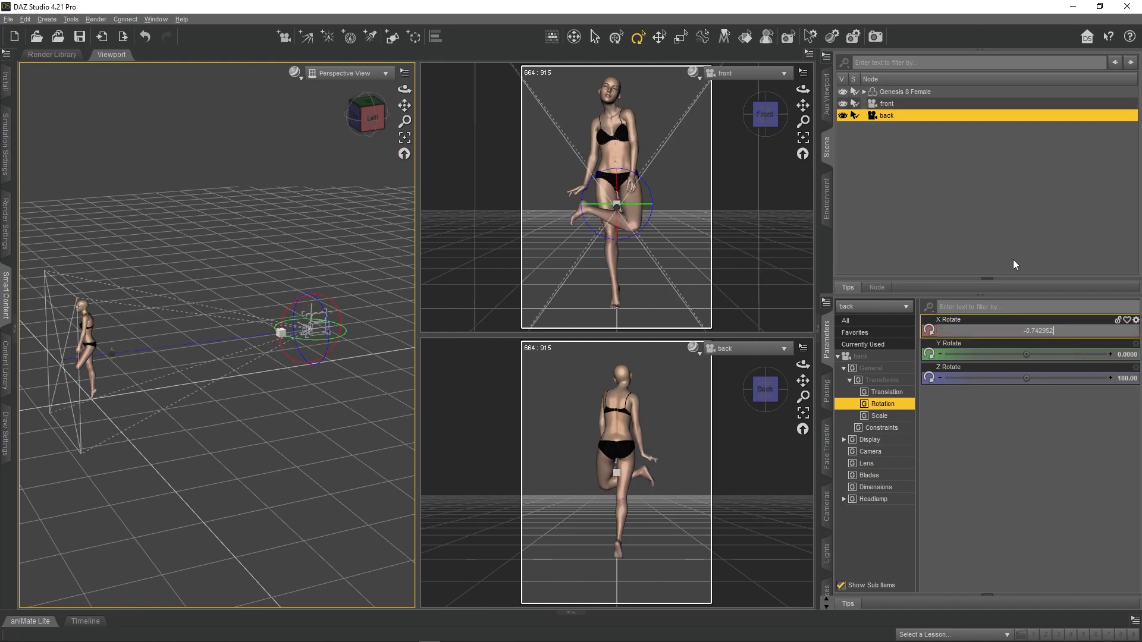
pyautogui.hotkey('ctrl', 'z')
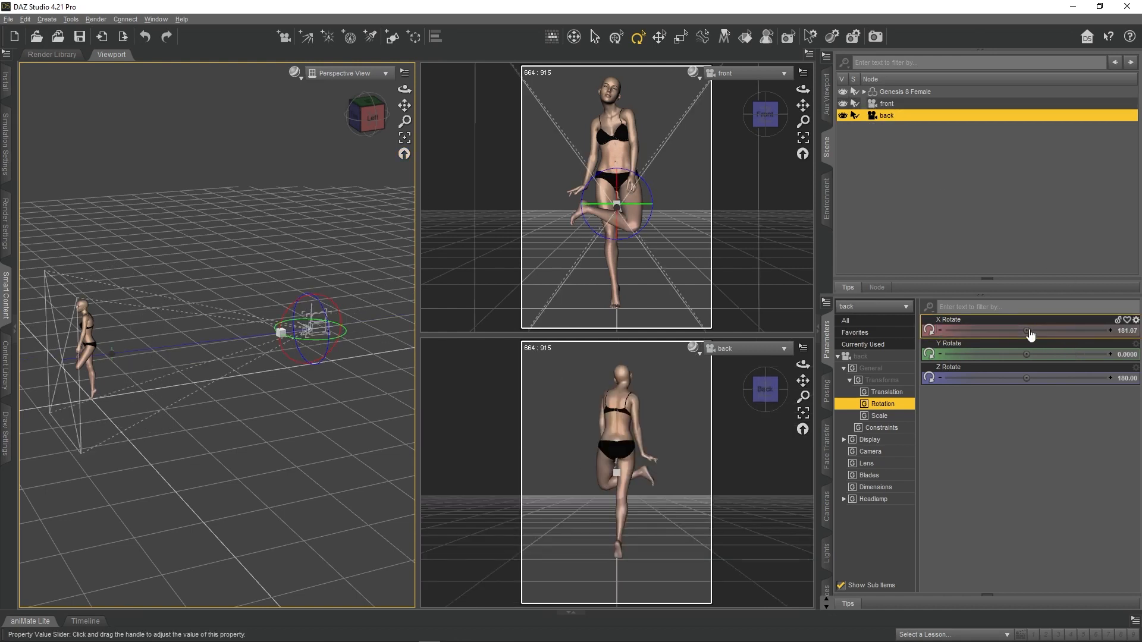
# Step: Fine-tune the back camera's X rotation, move it closer to the figure, and clear the selection
pyautogui.moveTo(1032, 331); pyautogui.dragTo(1044, 332)
pyautogui.click(659, 37)
pyautogui.moveTo(333, 335); pyautogui.dragTo(318, 342)
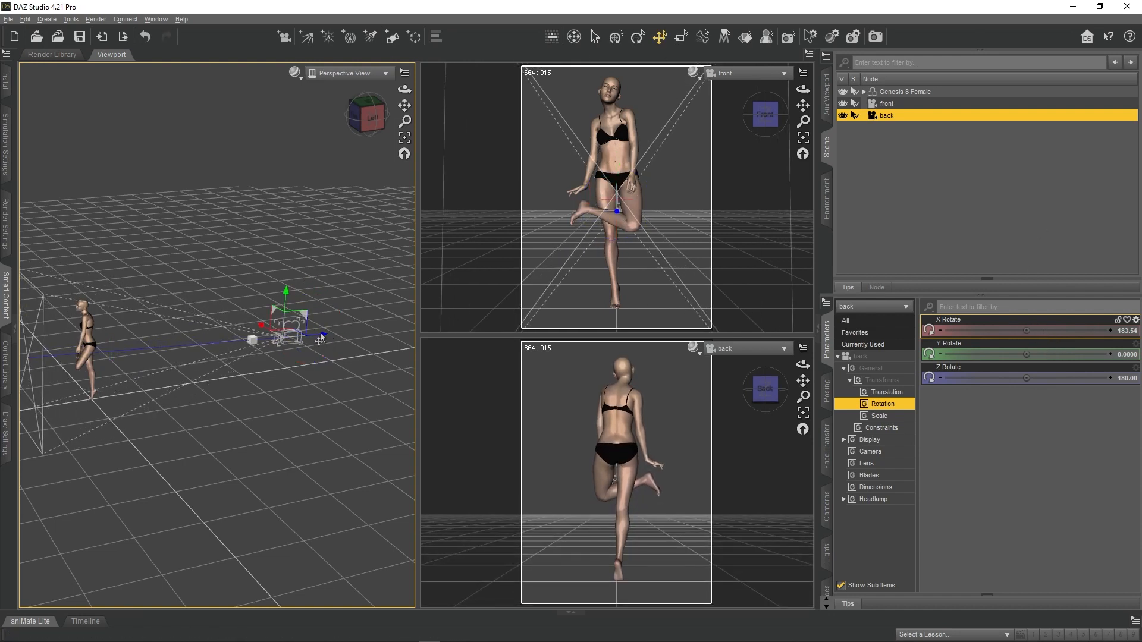
pyautogui.moveTo(1026, 331); pyautogui.dragTo(1021, 331)
pyautogui.hotkey('ctrl', 'shift', 'a')
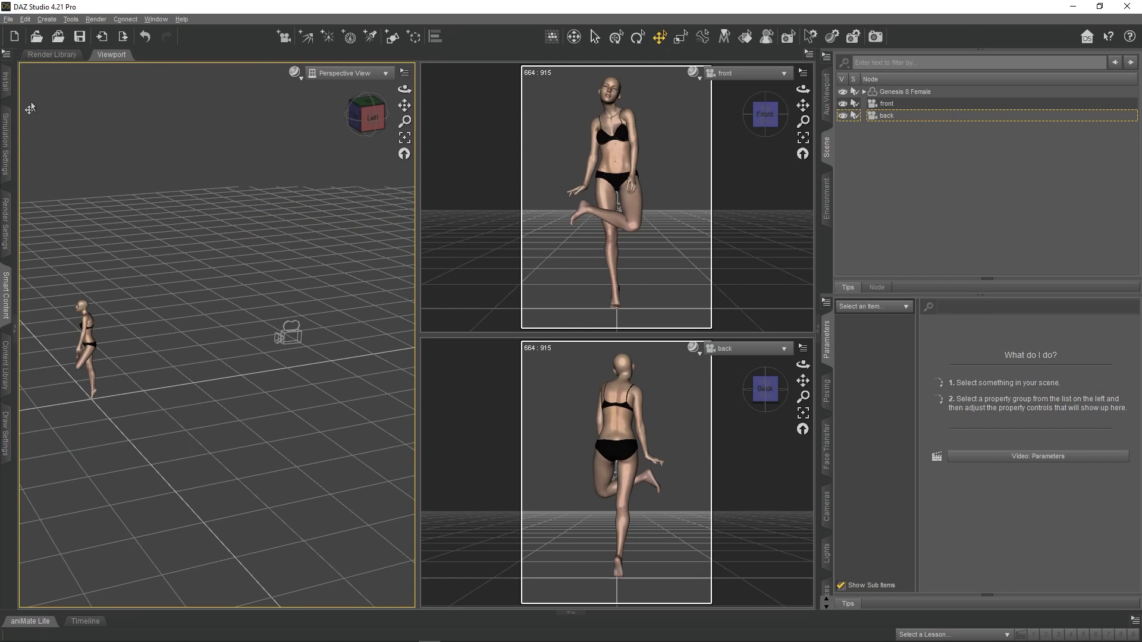
# Step: Open the render settings and stack two viewports as Top and Bottom, showing the front camera above the back camera
pyautogui.click(5, 224)
pyautogui.rightClick(441, 56)
pyautogui.click(456, 95)
pyautogui.click(749, 73)
pyautogui.click(743, 145)
pyautogui.click(749, 348)
pyautogui.click(729, 431)
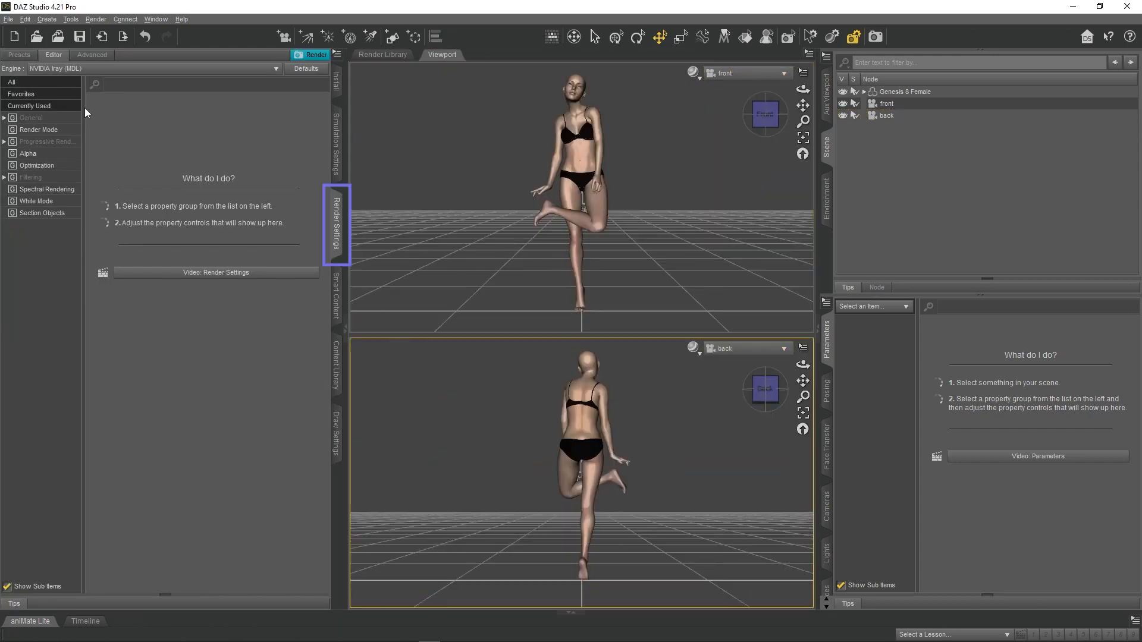
# Step: Set the render's Dimension Preset to Full HD [FHD] / 1080p (16:9, 1920 x 1080)
pyautogui.click(33, 118)
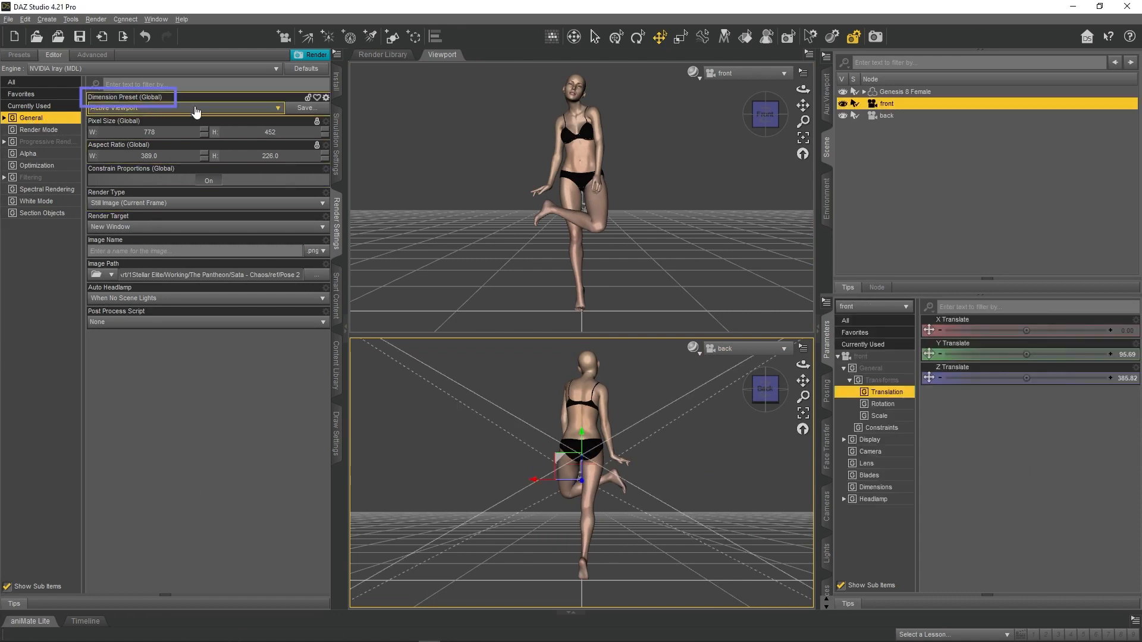
pyautogui.click(229, 108)
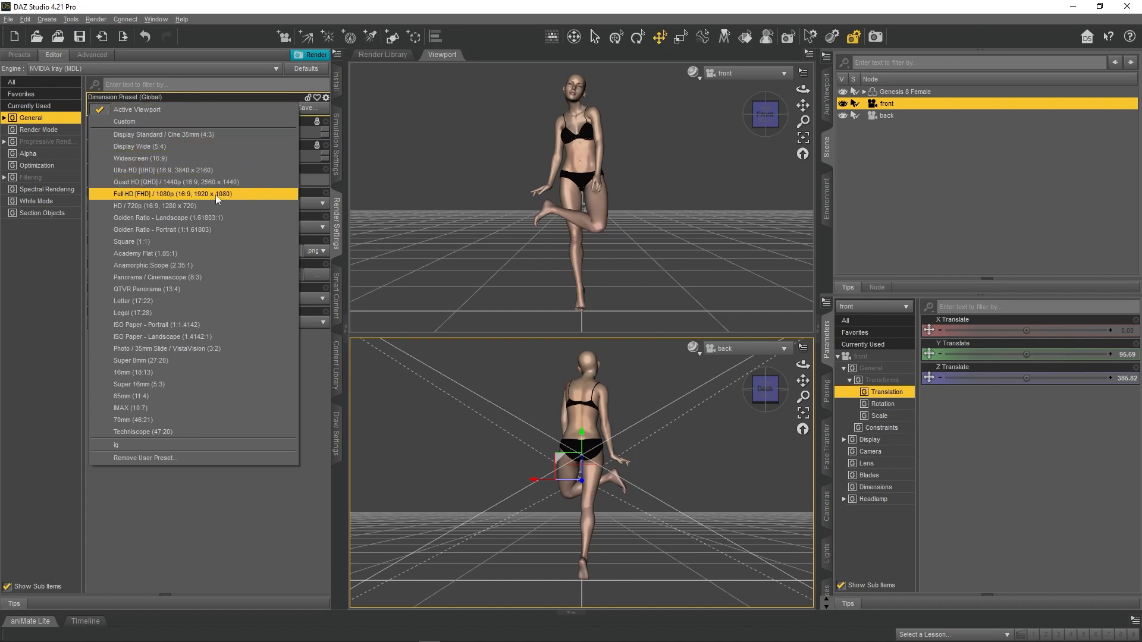
pyautogui.click(158, 194)
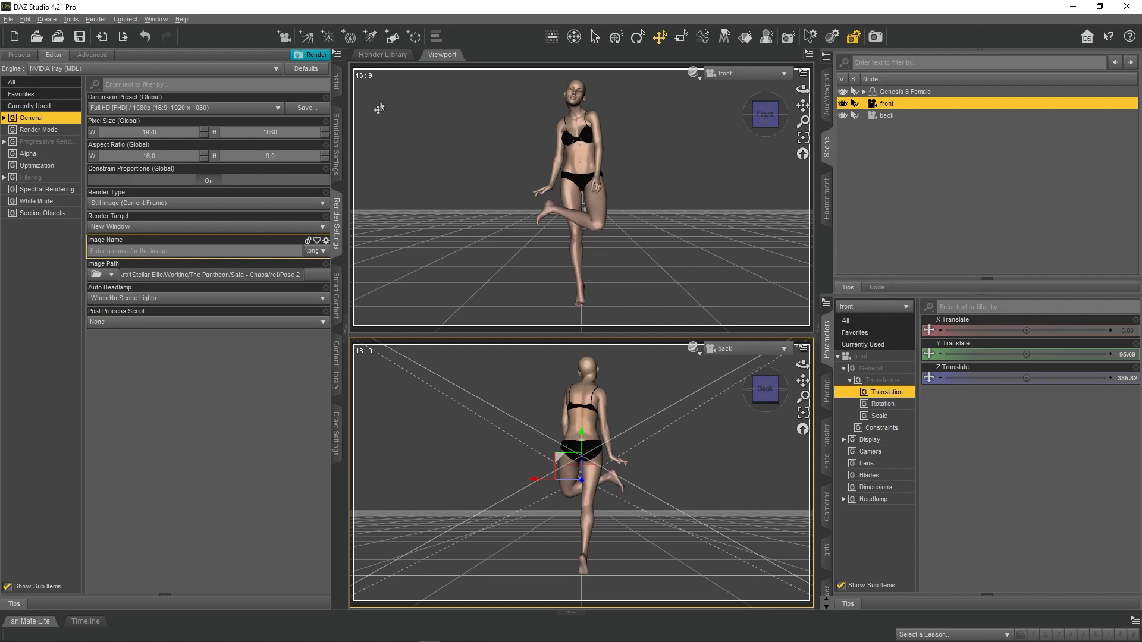
# Step: Change the render's aspect ratio to portrait, with width 9 and height 16
pyautogui.click(129, 155)
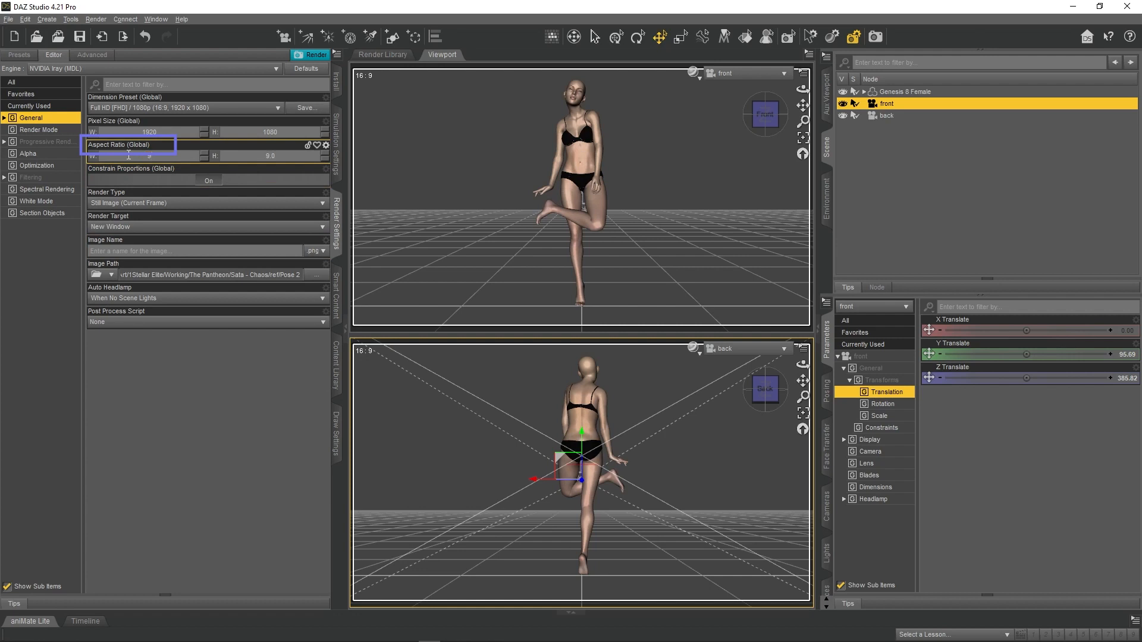
pyautogui.write('9')
pyautogui.click(294, 156)
pyautogui.write('16')
pyautogui.press('Return')
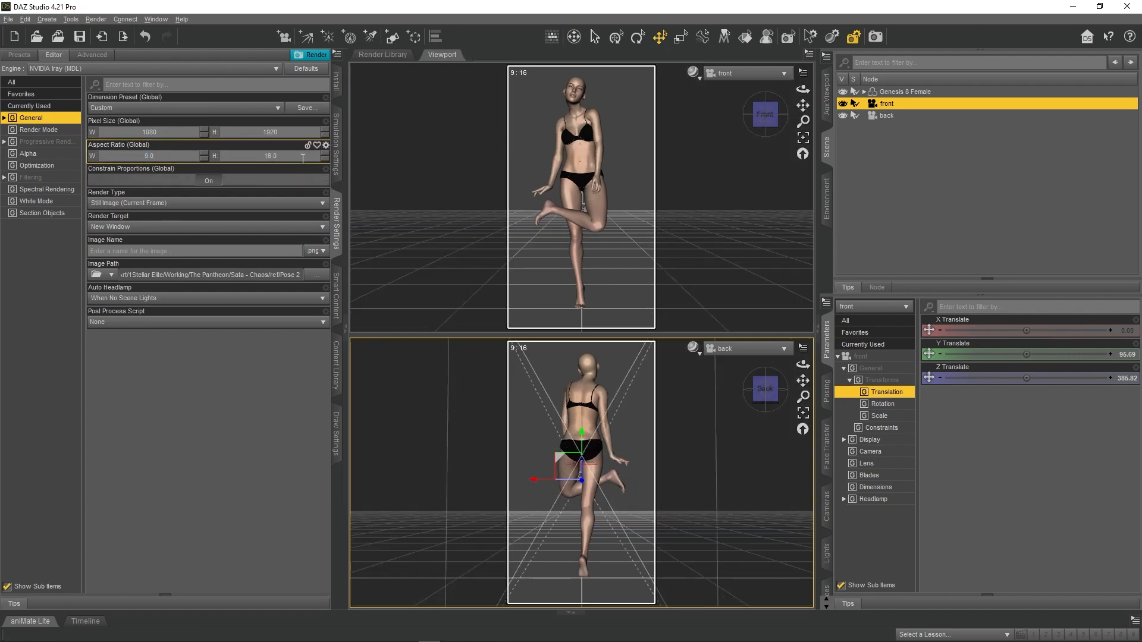
pyautogui.click(307, 123)
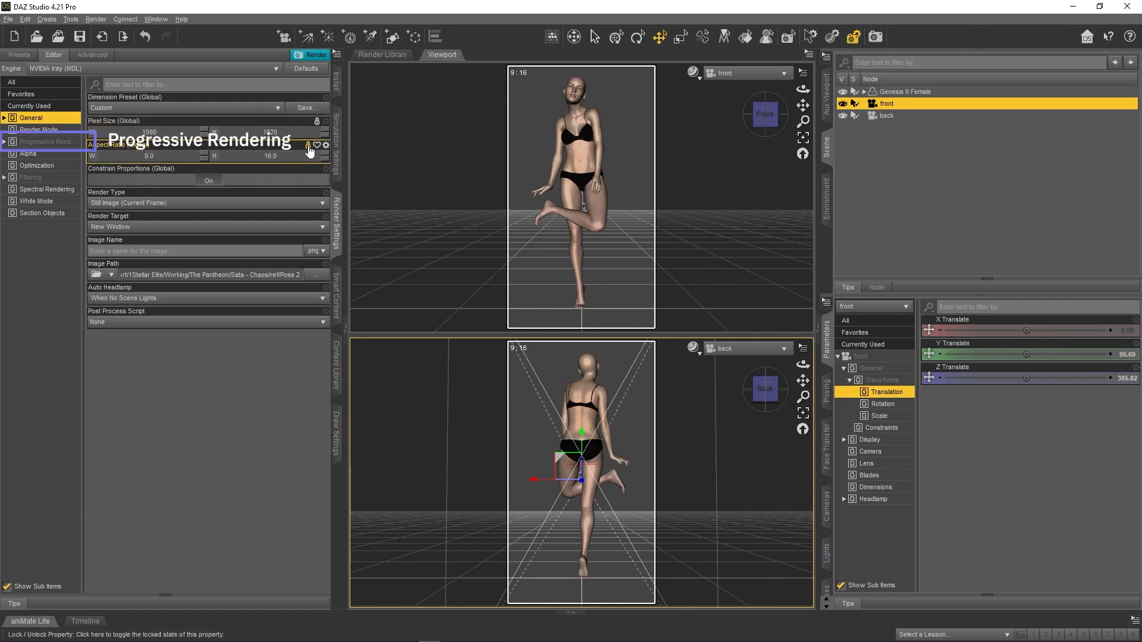
# Step: Examine the Progressive Rendering settings, in particular the Max Samples value
pyautogui.click(62, 131)
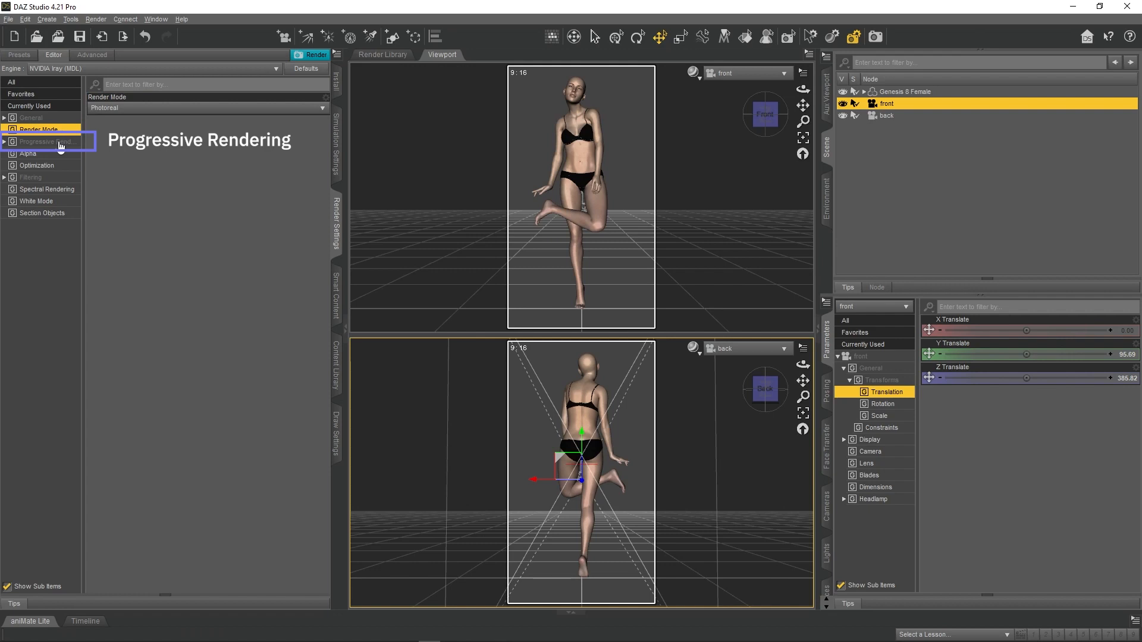
pyautogui.click(59, 144)
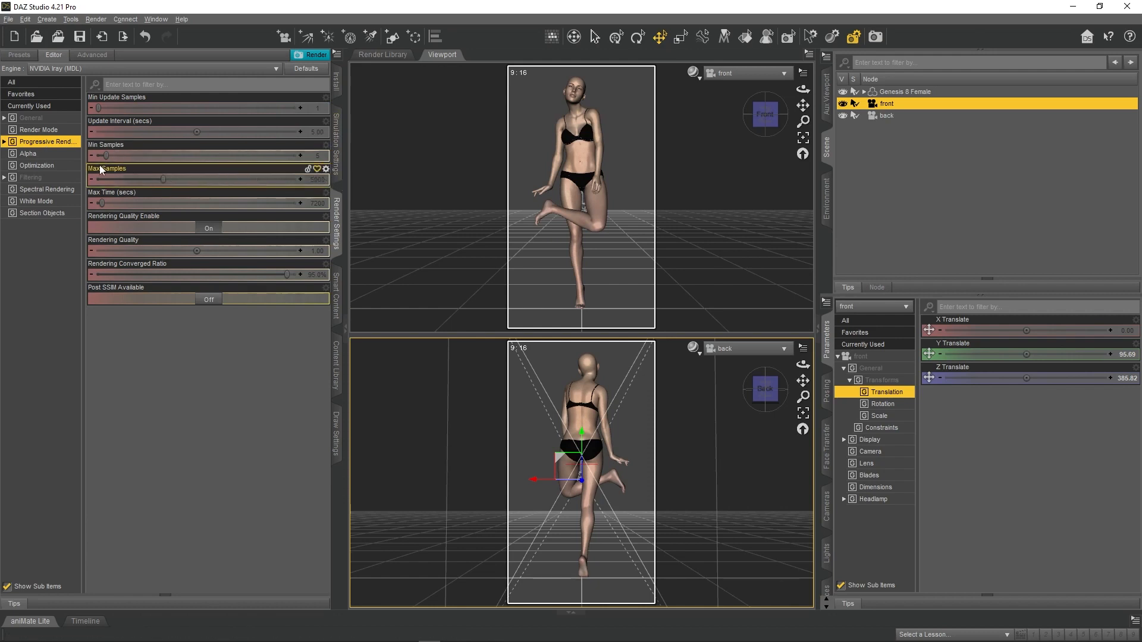
pyautogui.moveTo(320, 186)
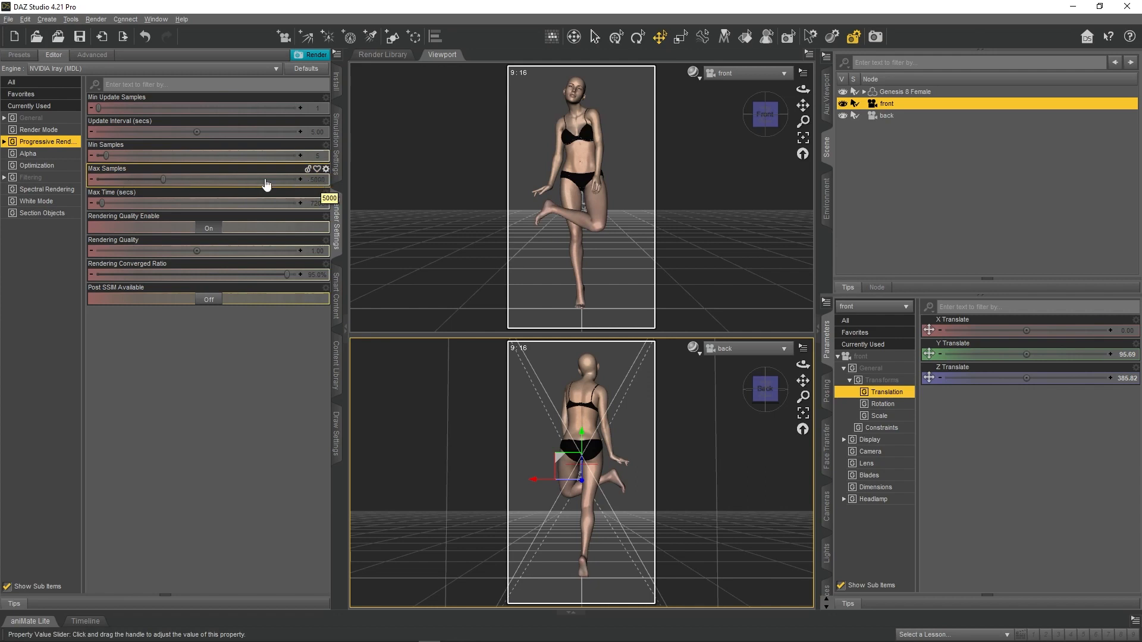
# Step: Save the scene as tutorial-character-creation in the ref folder, leaving out the backdrop color and backdrop image
pyautogui.click(8, 19)
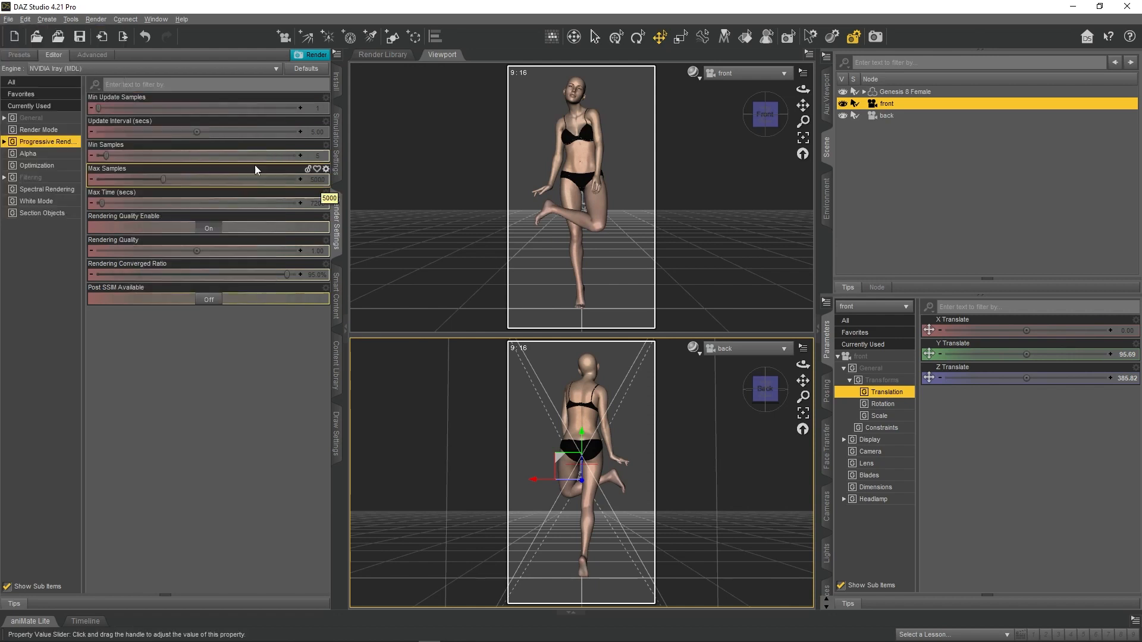
pyautogui.click(8, 19)
pyautogui.moveTo(37, 102)
pyautogui.click(171, 108)
pyautogui.write('tuto')
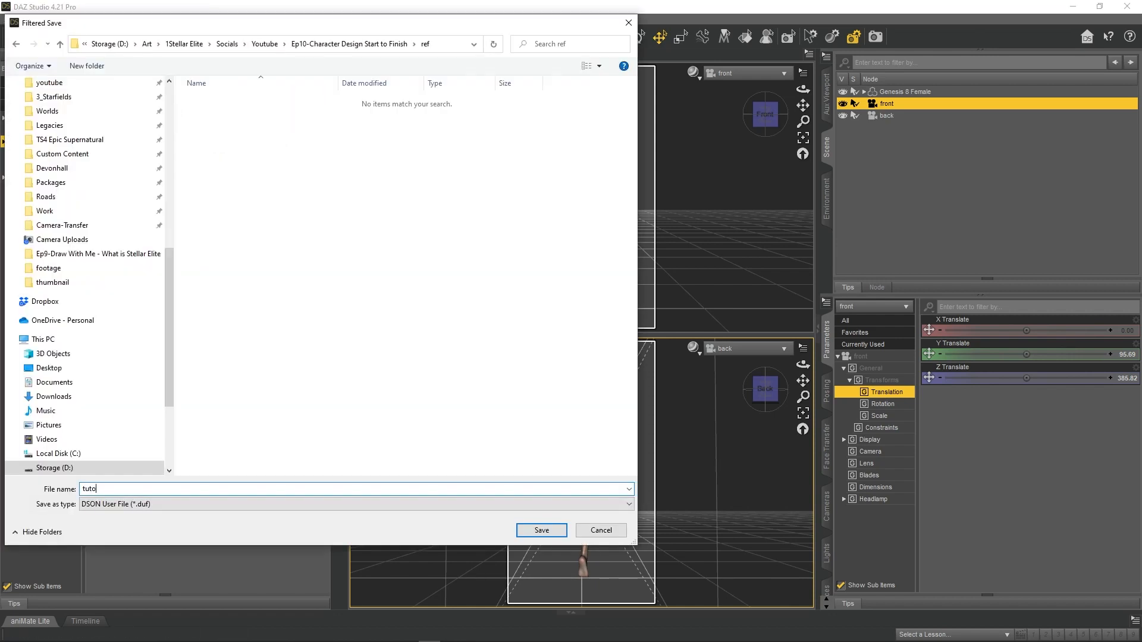
pyautogui.write('rial-character-creation')
pyautogui.click(537, 529)
pyautogui.click(493, 313)
pyautogui.click(494, 325)
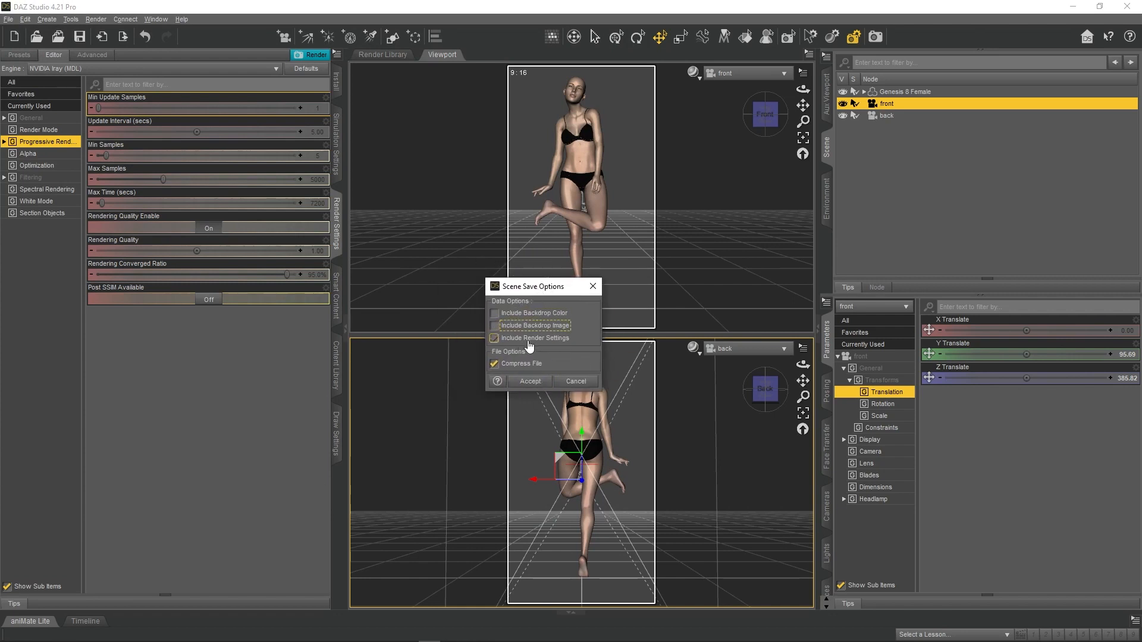
pyautogui.click(530, 381)
# Step: Collapse the render settings and change the viewport layout to Single View
pyautogui.click(336, 229)
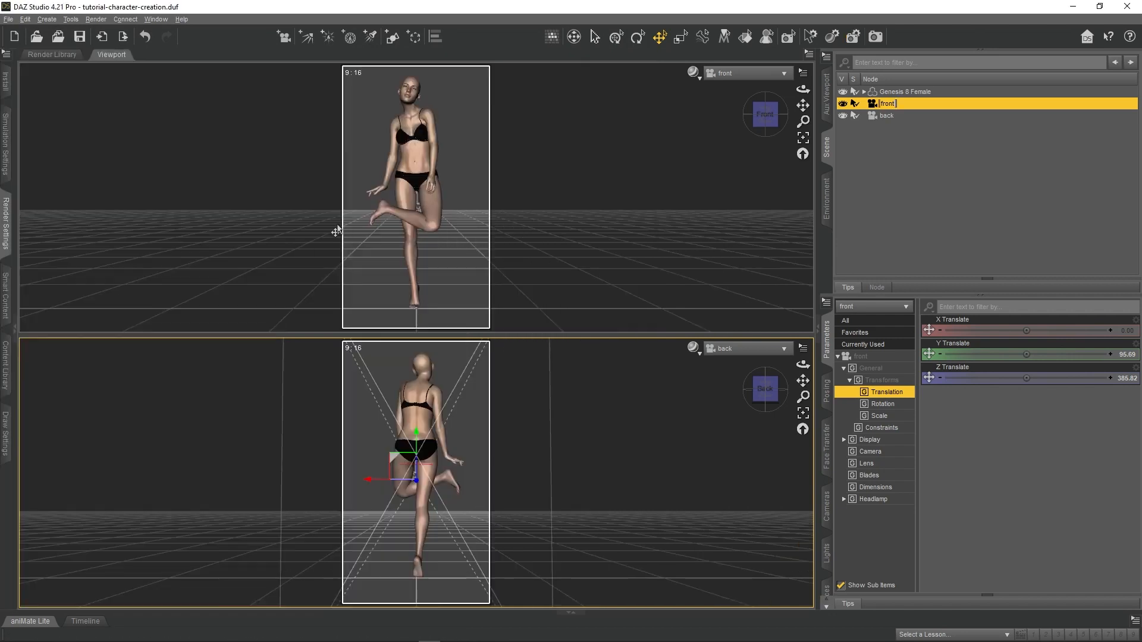
pyautogui.rightClick(113, 57)
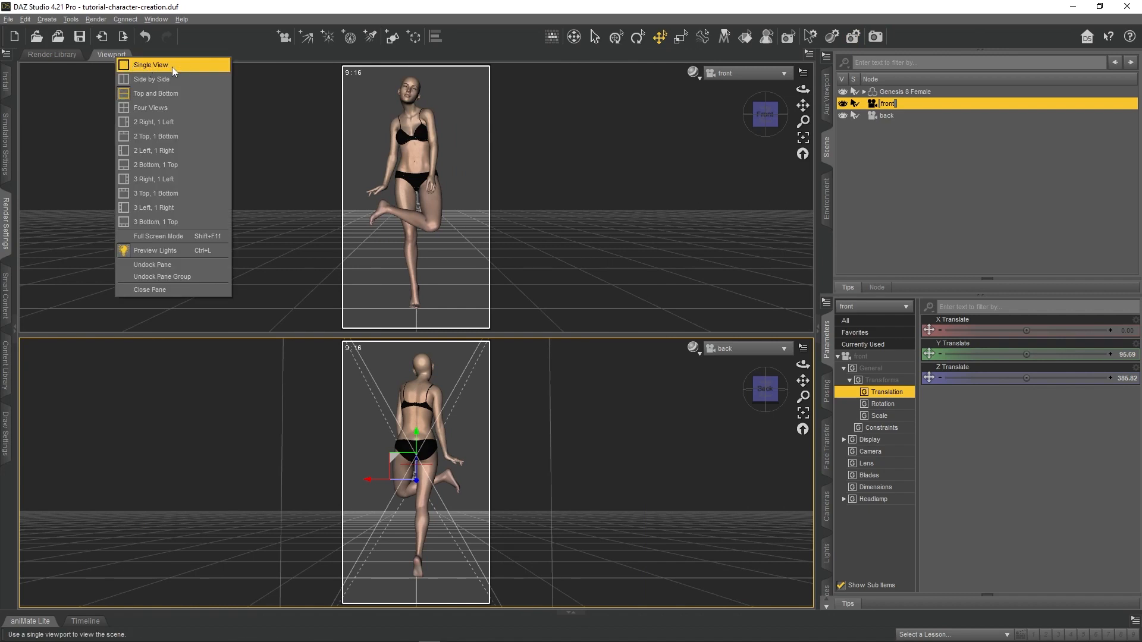
pyautogui.click(173, 67)
# Step: Compare the Smooth Shaded and Wire Texture Shaded draw styles on the figure and return to Texture Shaded
pyautogui.click(693, 72)
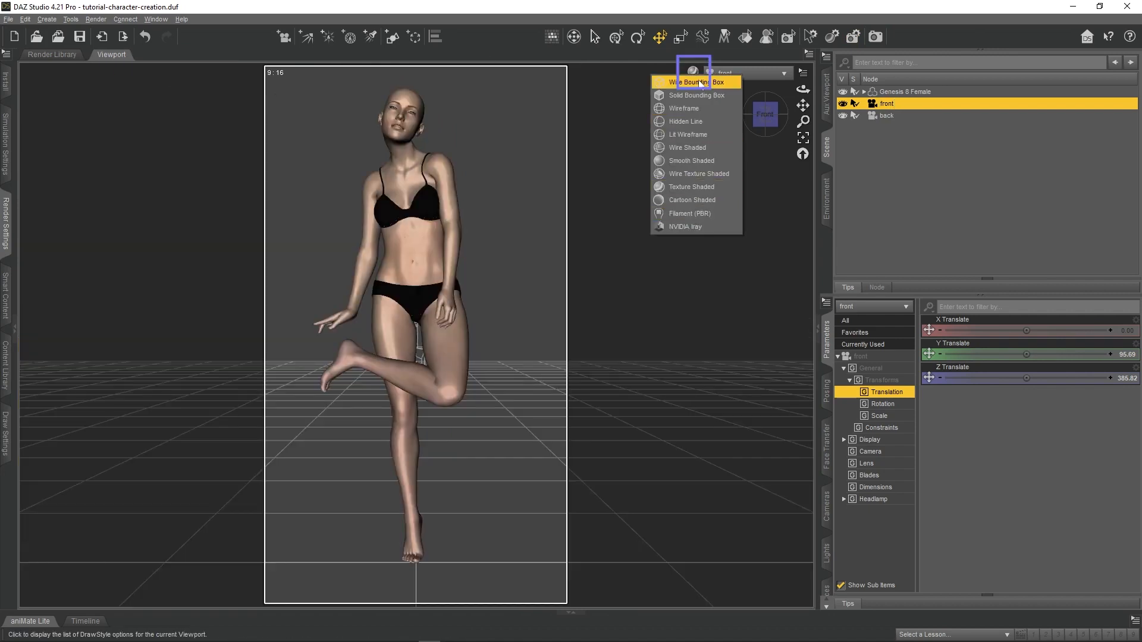
pyautogui.click(686, 158)
pyautogui.click(692, 72)
pyautogui.click(687, 172)
pyautogui.click(693, 72)
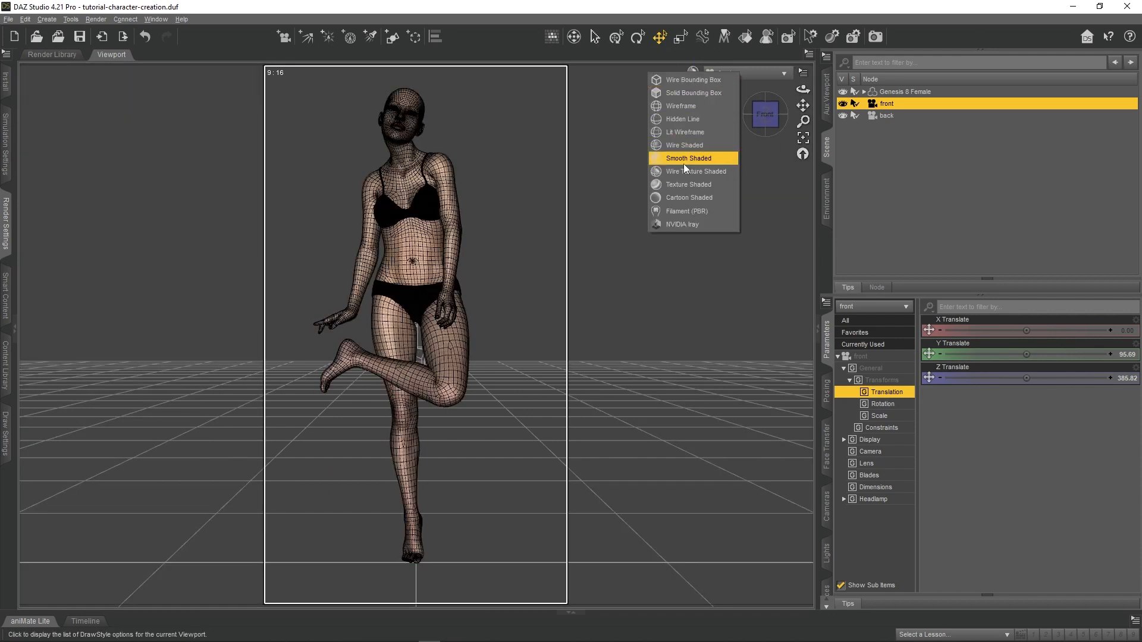
pyautogui.click(697, 186)
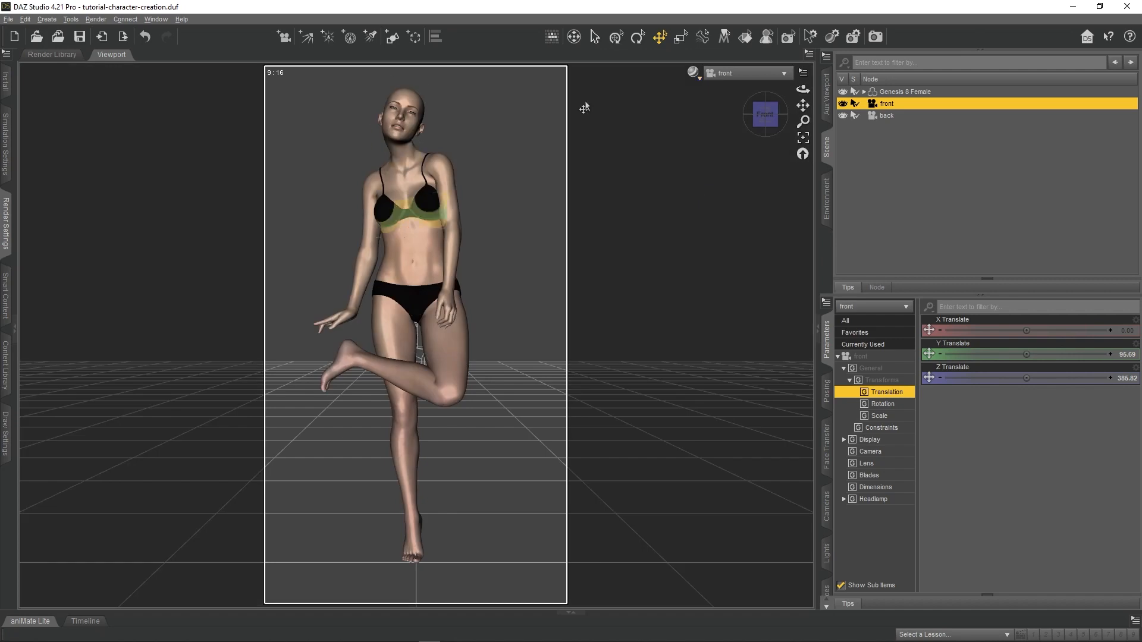
# Step: Preview the figure in the NVIDIA Iray draw style and switch the viewport back to Texture Shaded
pyautogui.click(691, 72)
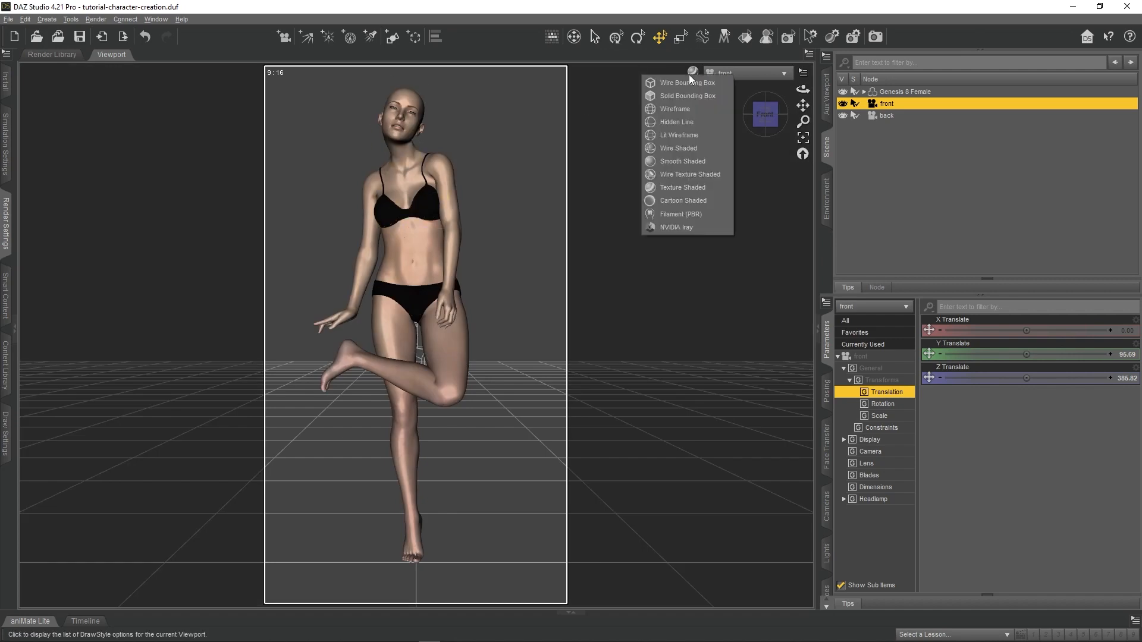
pyautogui.click(689, 228)
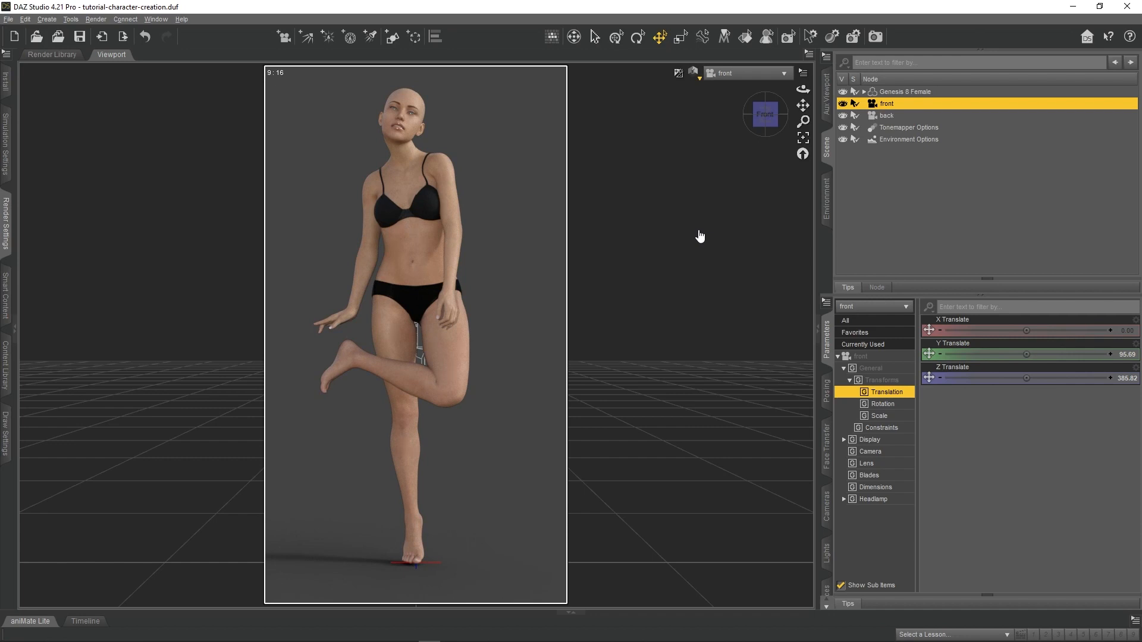
pyautogui.click(694, 72)
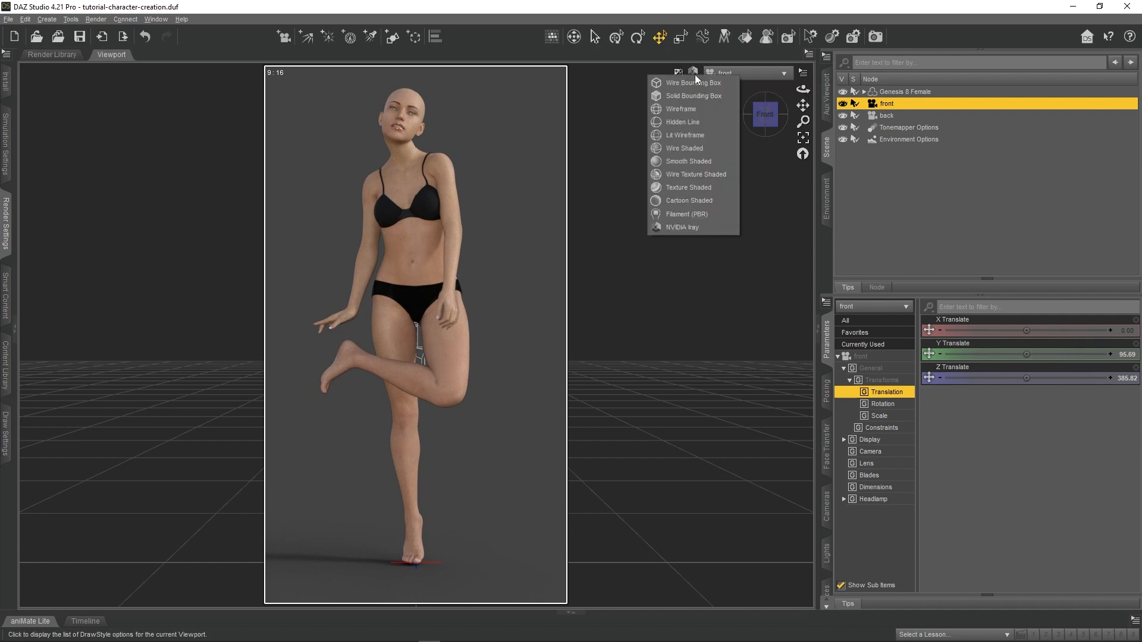
pyautogui.click(697, 189)
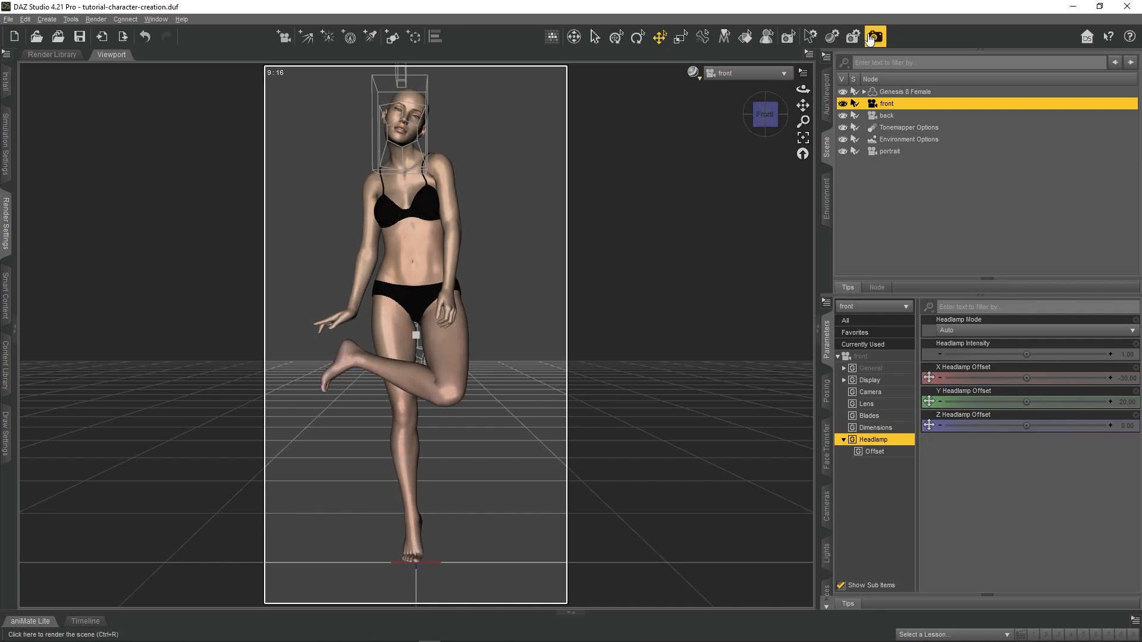
# Step: Render the figure from the front and back cameras and save the PNGs as tutorial-character-creation-front and tutorial-character-creation-back
pyautogui.click(872, 36)
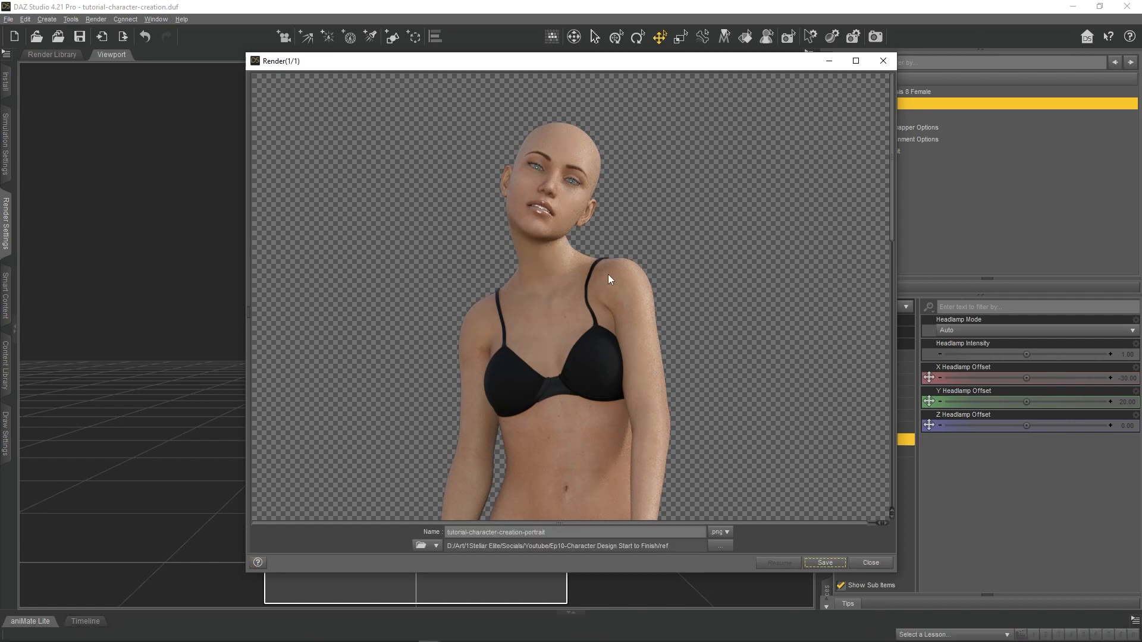
pyautogui.click(870, 563)
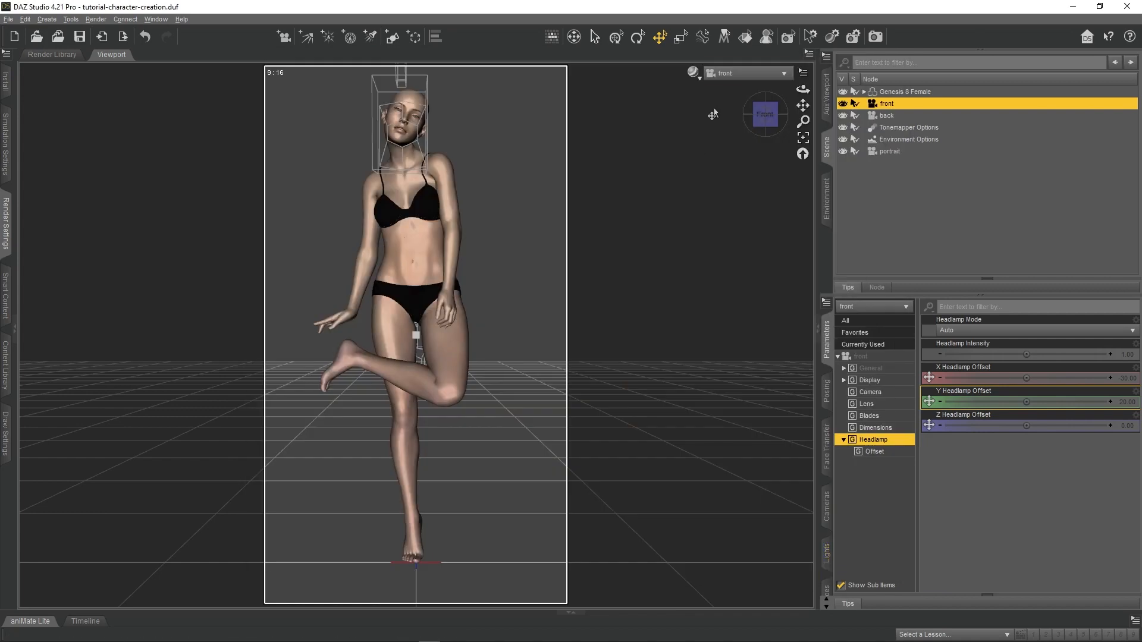
pyautogui.click(748, 74)
pyautogui.click(741, 191)
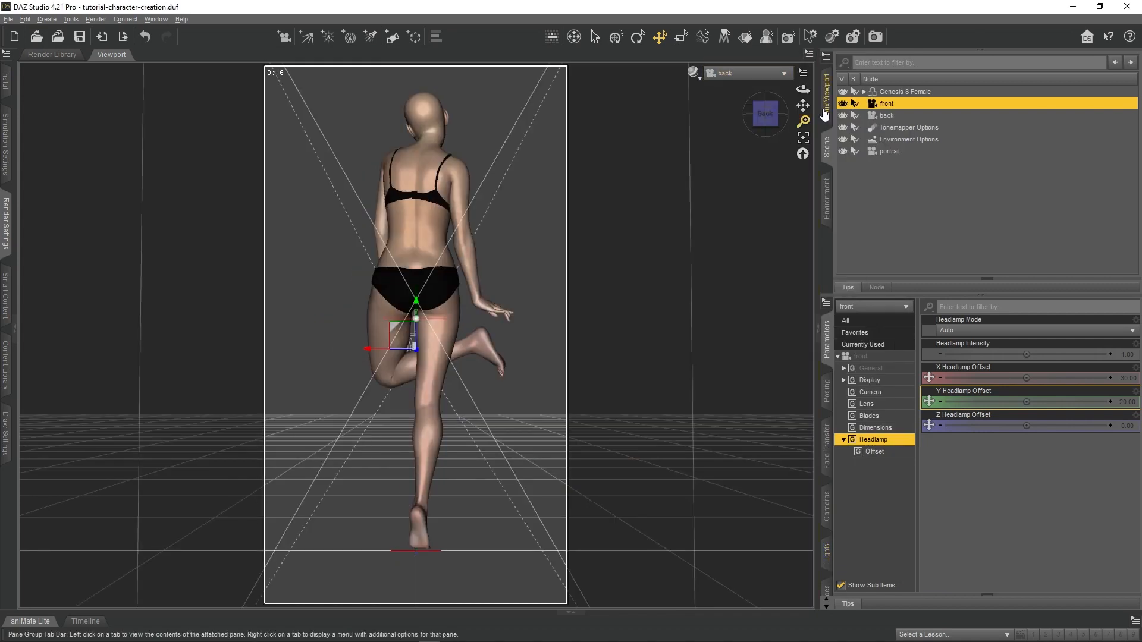
pyautogui.click(914, 114)
pyautogui.click(875, 37)
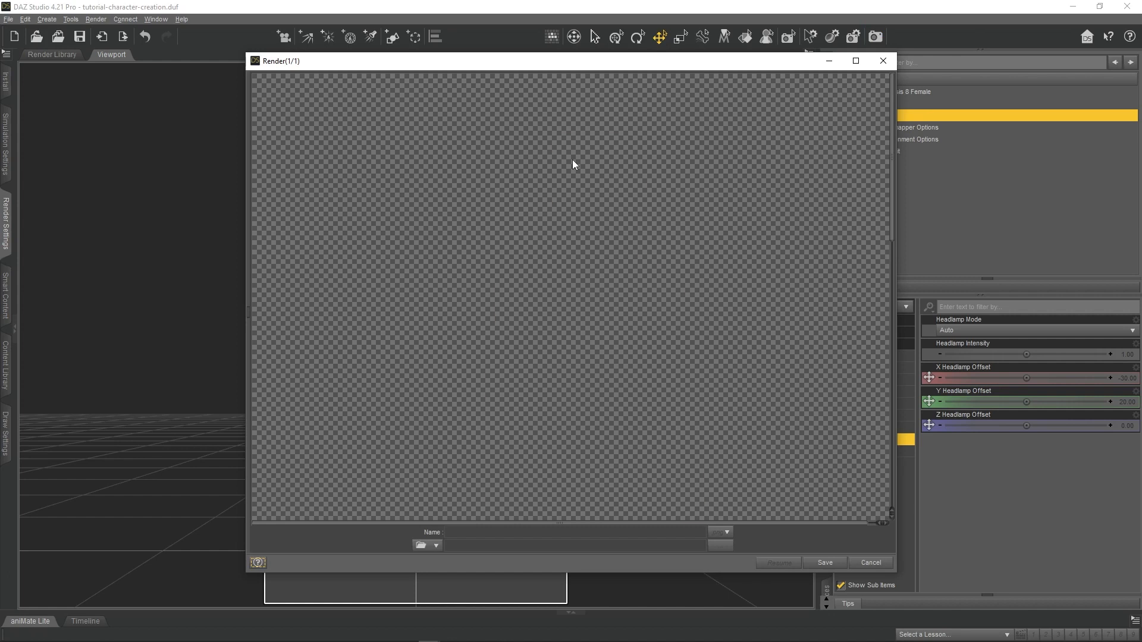
pyautogui.scroll(-5, 468, 290)
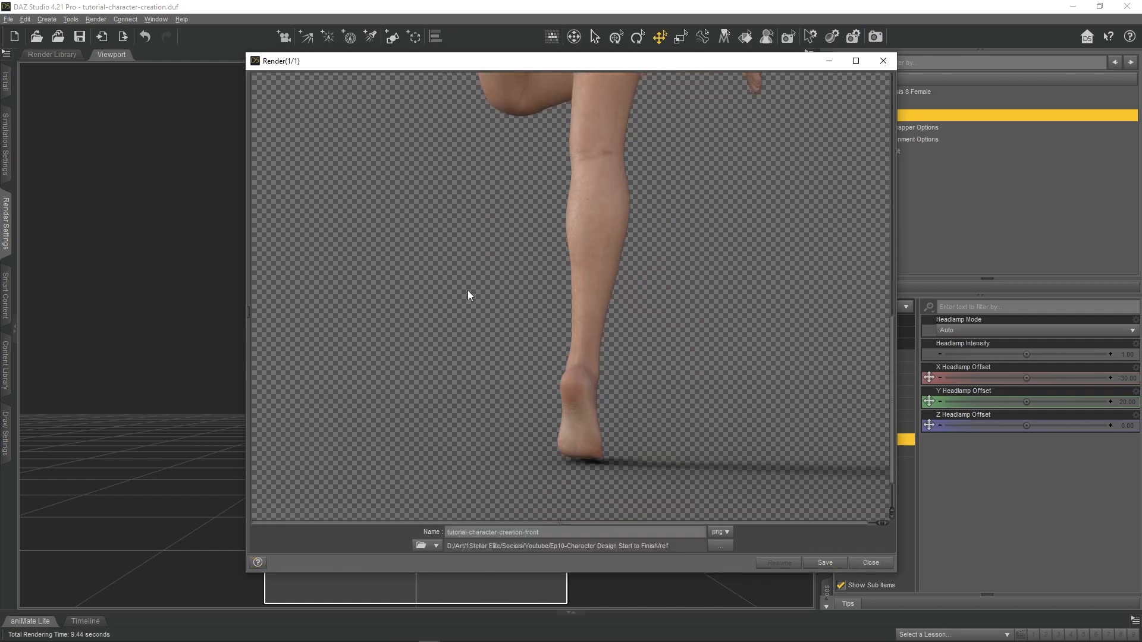
pyautogui.moveTo(891, 382); pyautogui.dragTo(859, 204)
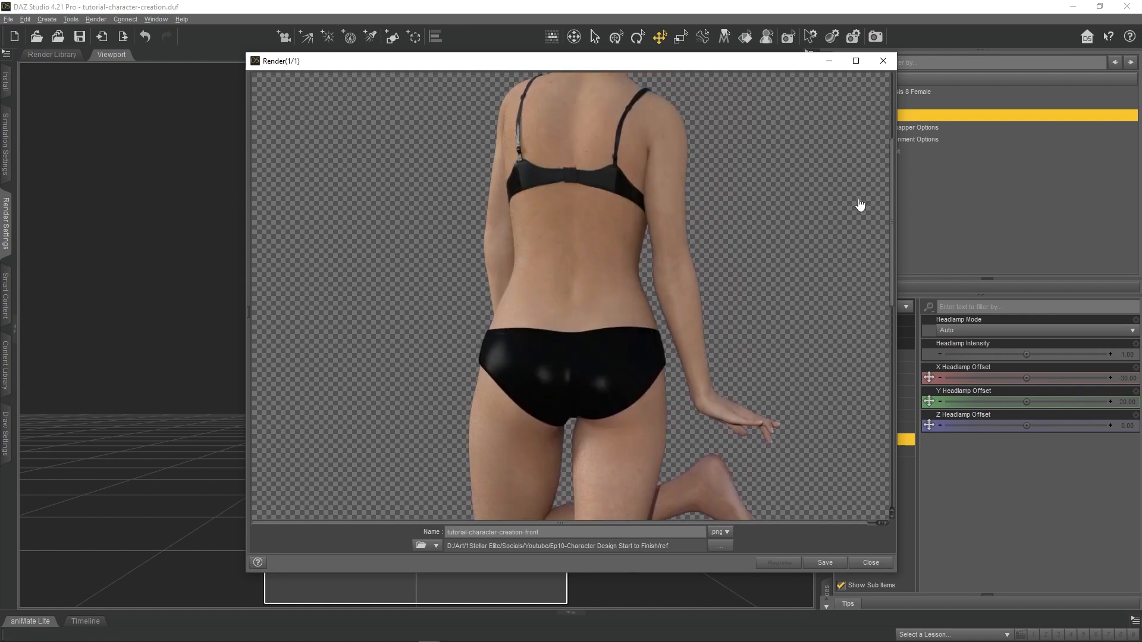
pyautogui.scroll(-8, 561, 515)
pyautogui.write('k')
pyautogui.click(824, 563)
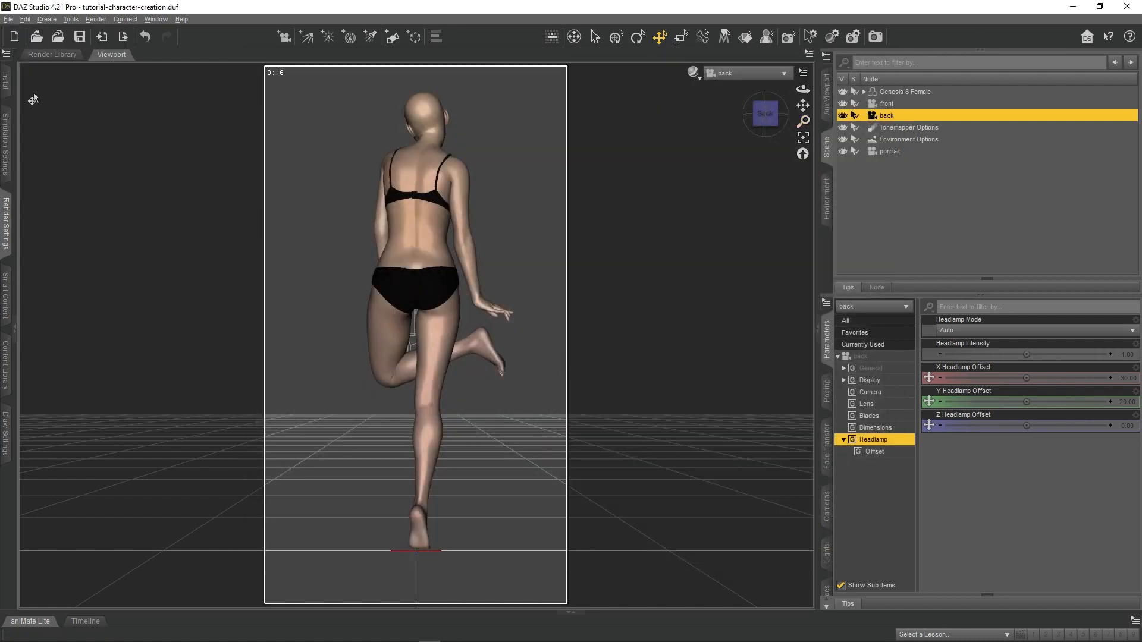
# Step: Switch to the ref folder in File Explorer and check the saved back render and the image following it
pyautogui.click(1074, 7)
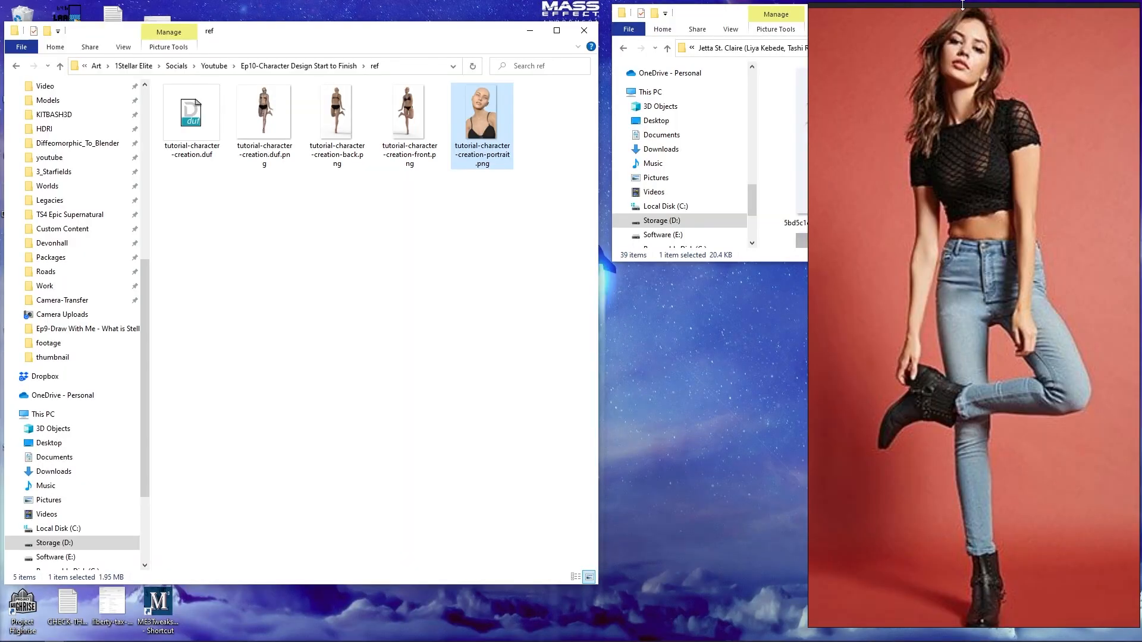
pyautogui.doubleClick(342, 122)
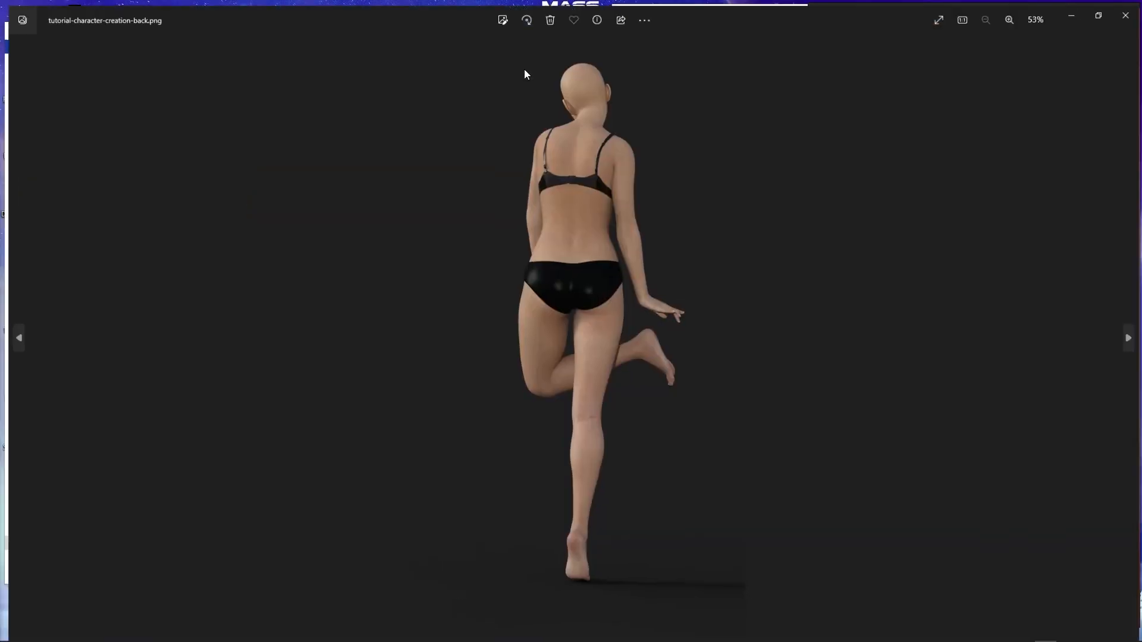
pyautogui.click(1129, 338)
pyautogui.click(1127, 9)
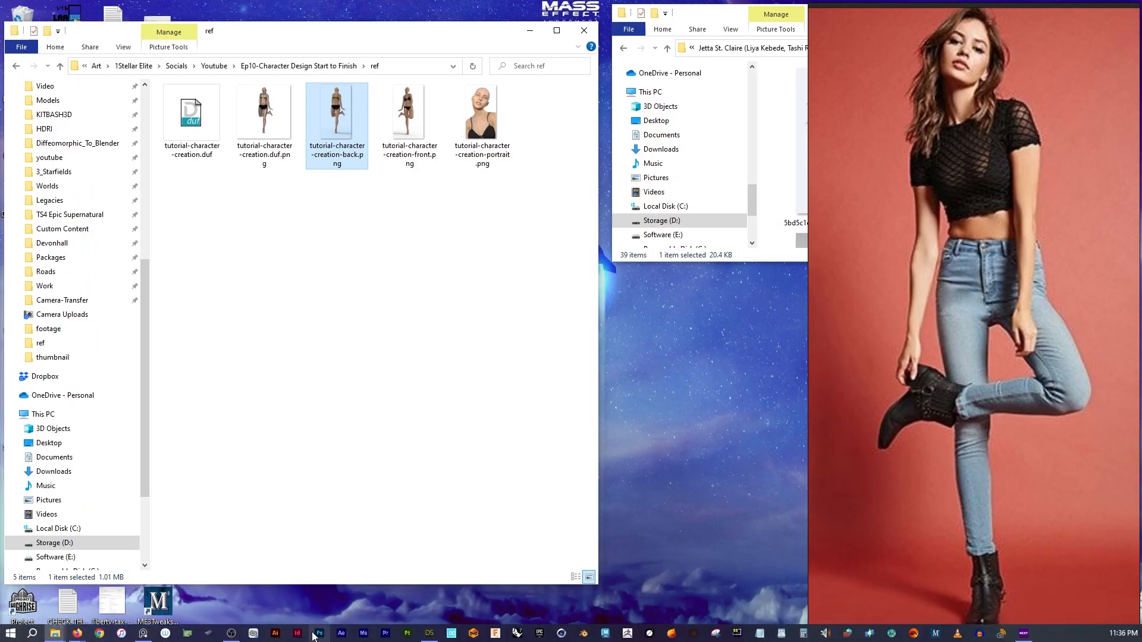
# Step: Switch to Photoshop and create a 7680 x 4320 px document based on the 3840x2160 preset, filled with light grey
pyautogui.click(320, 634)
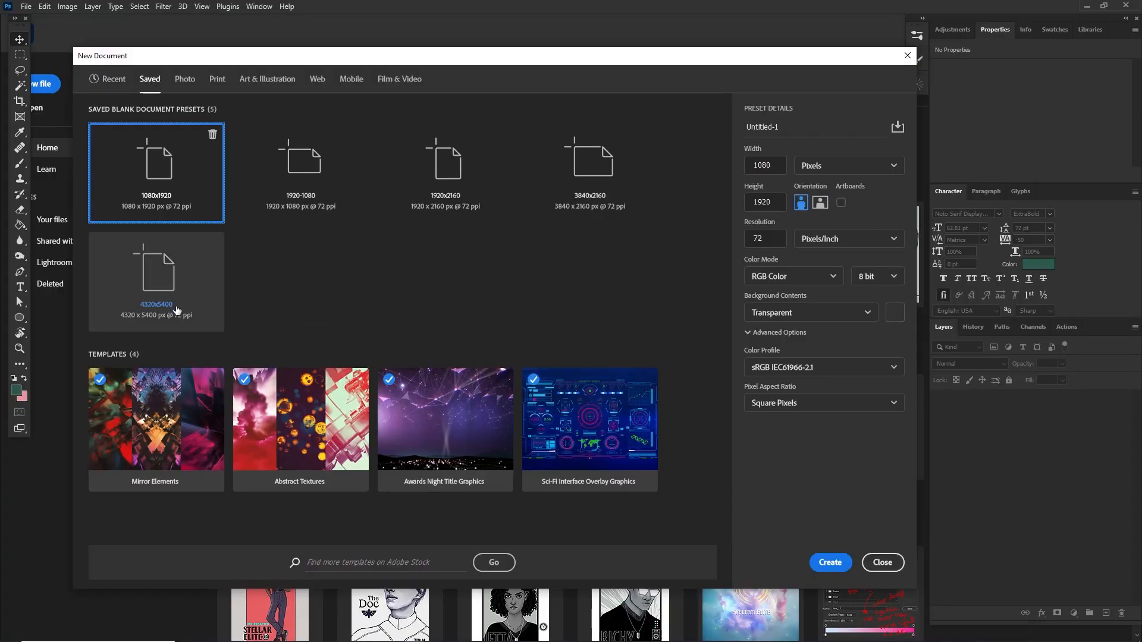
pyautogui.click(589, 173)
pyautogui.doubleClick(783, 166)
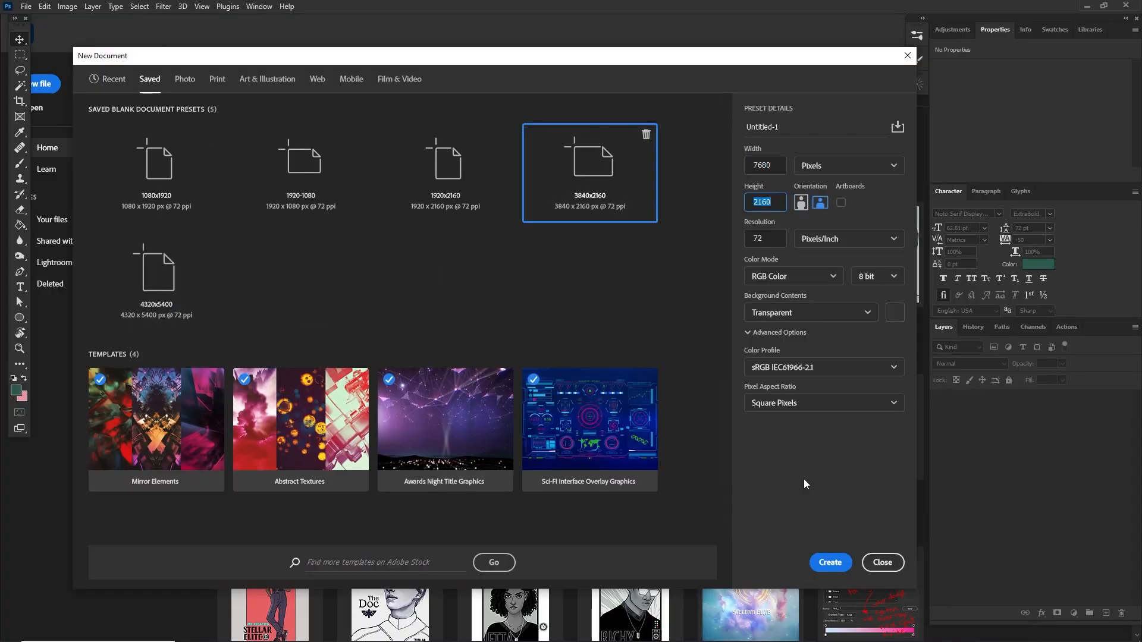
pyautogui.click(897, 127)
pyautogui.write('7')
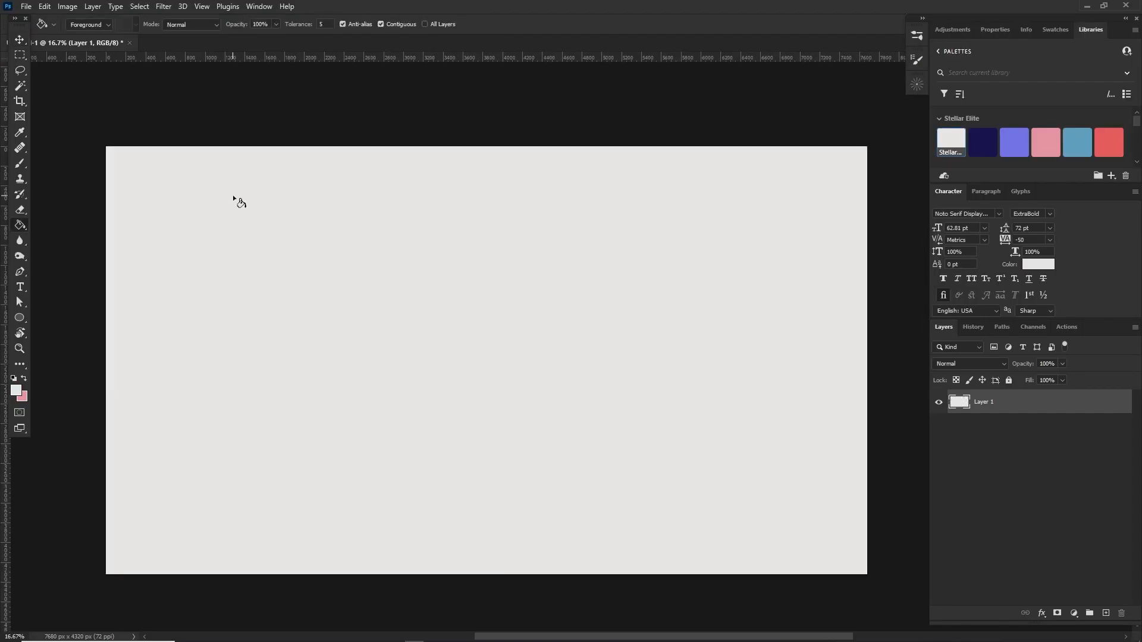
# Step: Crop the canvas to its left half, 3840 x 4320 px, with the help of a vertical centre guide, and remove the guide
pyautogui.hotkey('ctrl', 'r')
pyautogui.moveTo(6, 268); pyautogui.dragTo(486, 268)
pyautogui.moveTo(105, 146); pyautogui.dragTo(486, 574)
pyautogui.click(67, 6)
pyautogui.click(92, 125)
pyautogui.hotkey('ctrl', 'd')
pyautogui.click(202, 5)
pyautogui.click(230, 330)
# Step: Open tutorial-character-creation-front.png side by side with the blank canvas and add a pale lavender layer behind the rendered figure
pyautogui.hotkey('ctrl', 'o')
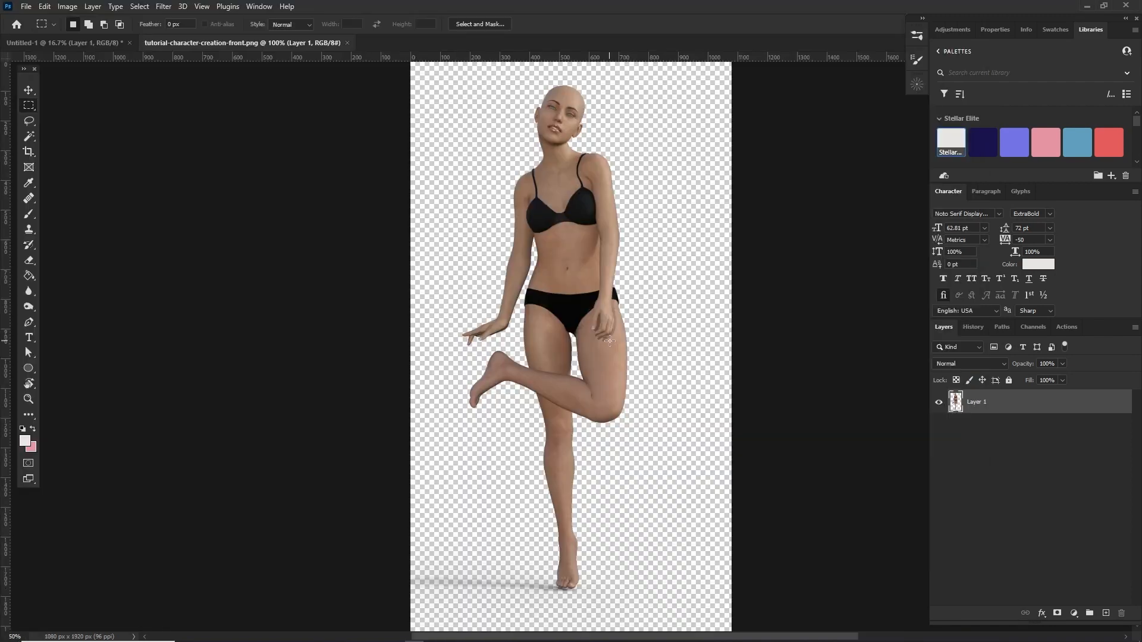
pyautogui.click(259, 6)
pyautogui.click(440, 59)
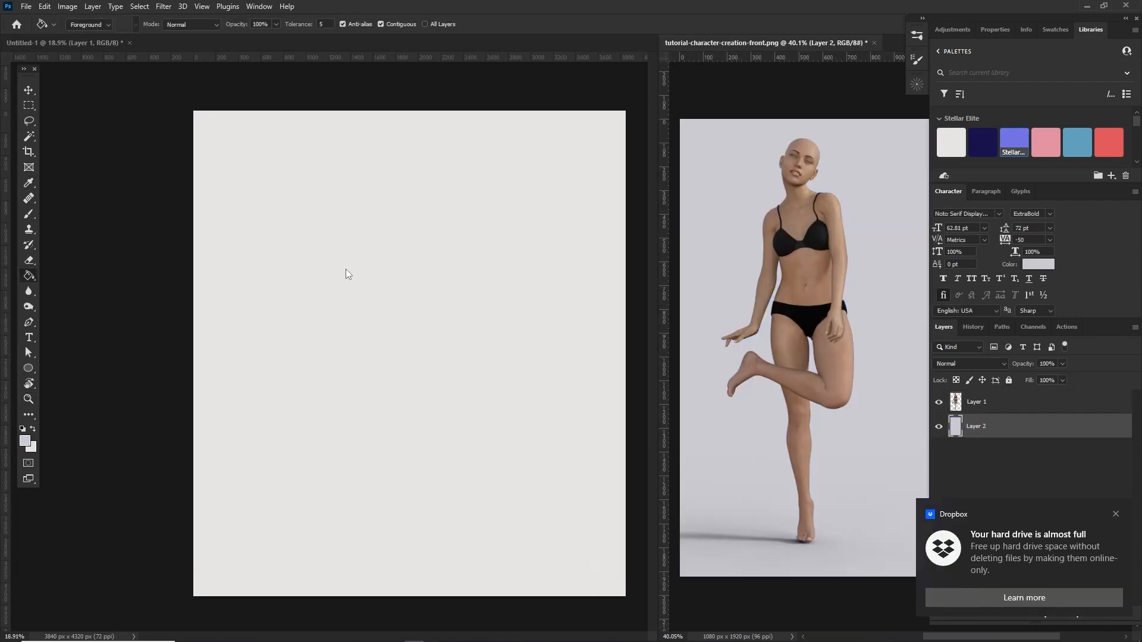
# Step: Sketch the figure's construction lines from head to standing foot in dark navy on a new layer, adjusting proportions with Free Transform
pyautogui.click(982, 142)
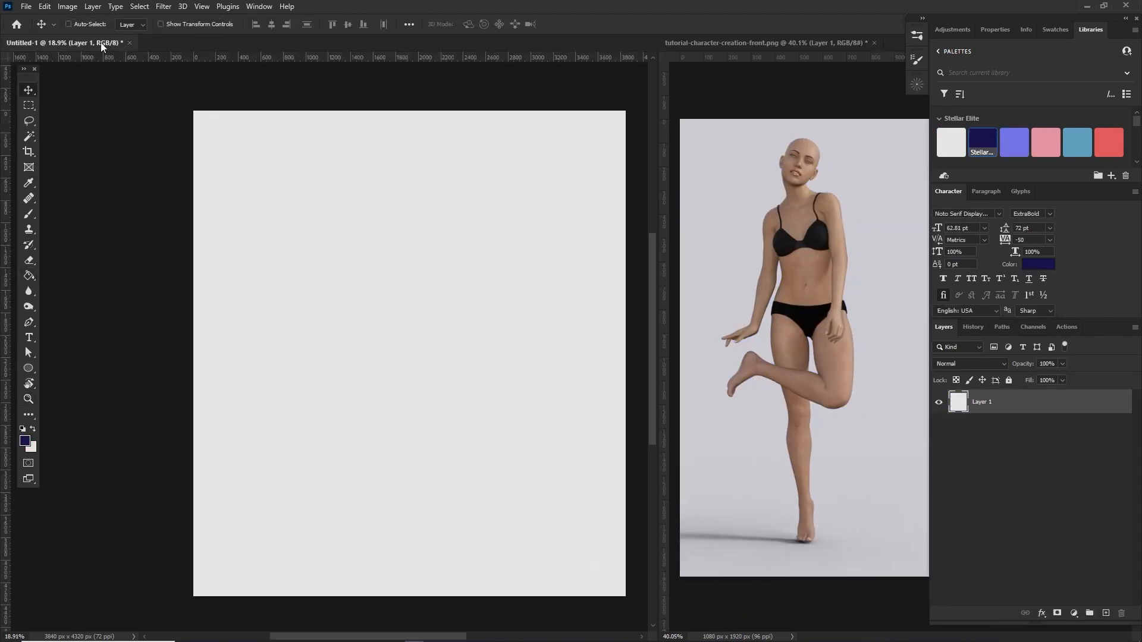
pyautogui.hotkey('ctrl', 'shift', 'alt', 'n')
pyautogui.press('b')
pyautogui.moveTo(384, 216); pyautogui.dragTo(434, 280)
pyautogui.moveTo(422, 268); pyautogui.dragTo(423, 366)
pyautogui.moveTo(396, 337); pyautogui.dragTo(459, 344)
pyautogui.hotkey('ctrl', 't')
pyautogui.moveTo(405, 369); pyautogui.dragTo(402, 329)
pyautogui.press('Return')
pyautogui.moveTo(394, 287); pyautogui.dragTo(403, 422)
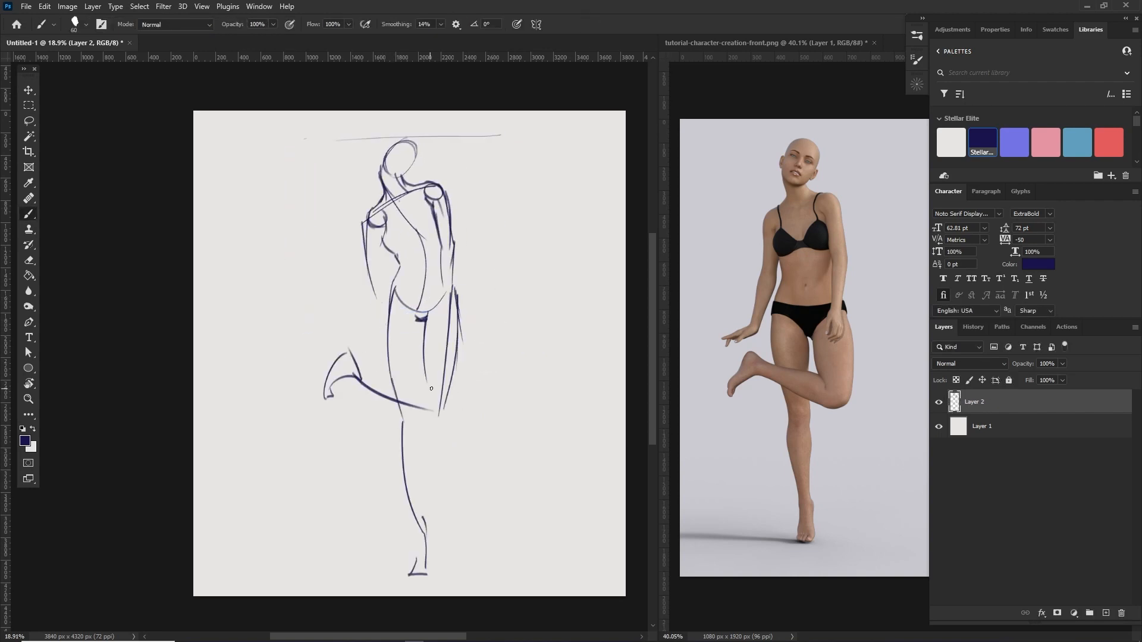
pyautogui.moveTo(419, 427); pyautogui.dragTo(422, 515)
# Step: Erase the overlapping shoulder and thigh lines and draw the forearm and hand hanging in front of the raised leg's thigh
pyautogui.press('e')
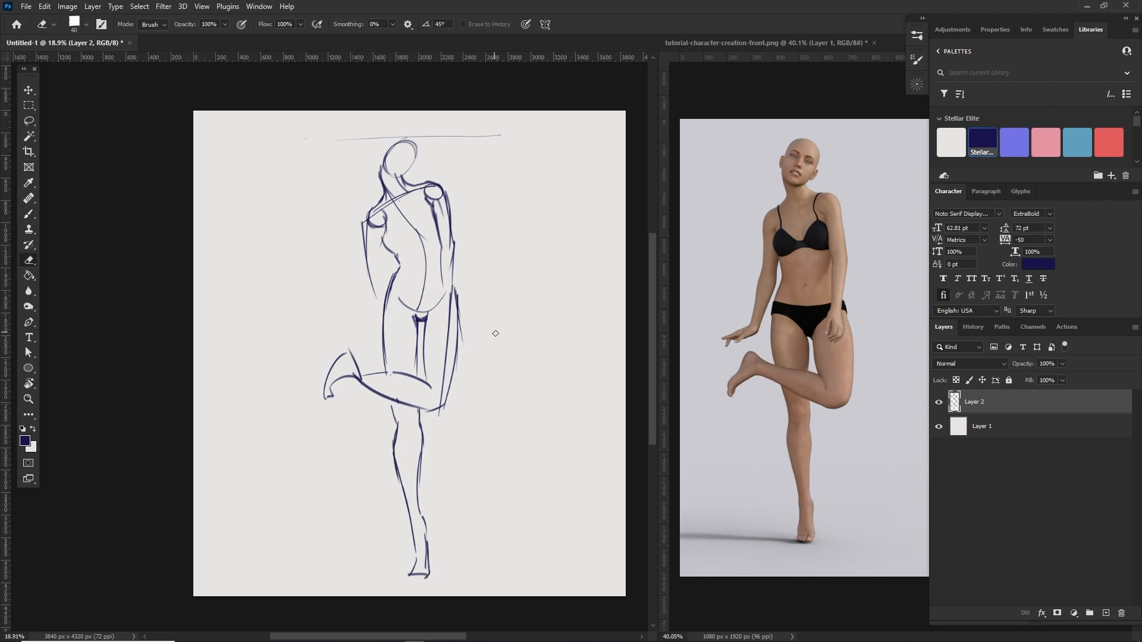
pyautogui.moveTo(442, 414); pyautogui.dragTo(449, 295)
pyautogui.press('b')
pyautogui.moveTo(441, 235); pyautogui.dragTo(439, 324)
pyautogui.moveTo(437, 306); pyautogui.dragTo(441, 351)
pyautogui.press('e')
pyautogui.moveTo(436, 196); pyautogui.dragTo(449, 265)
pyautogui.press('b')
# Step: Erase the torso's inner guidelines, redraw the waist, hips and thighs, and clean up the overlap at the raised leg
pyautogui.press('e')
pyautogui.moveTo(419, 310); pyautogui.dragTo(410, 224)
pyautogui.press('b')
pyautogui.moveTo(399, 265); pyautogui.dragTo(385, 372)
pyautogui.moveTo(453, 277); pyautogui.dragTo(446, 406)
pyautogui.moveTo(391, 300); pyautogui.dragTo(415, 319)
pyautogui.press('e')
pyautogui.moveTo(360, 376); pyautogui.dragTo(387, 373)
pyautogui.press('b')
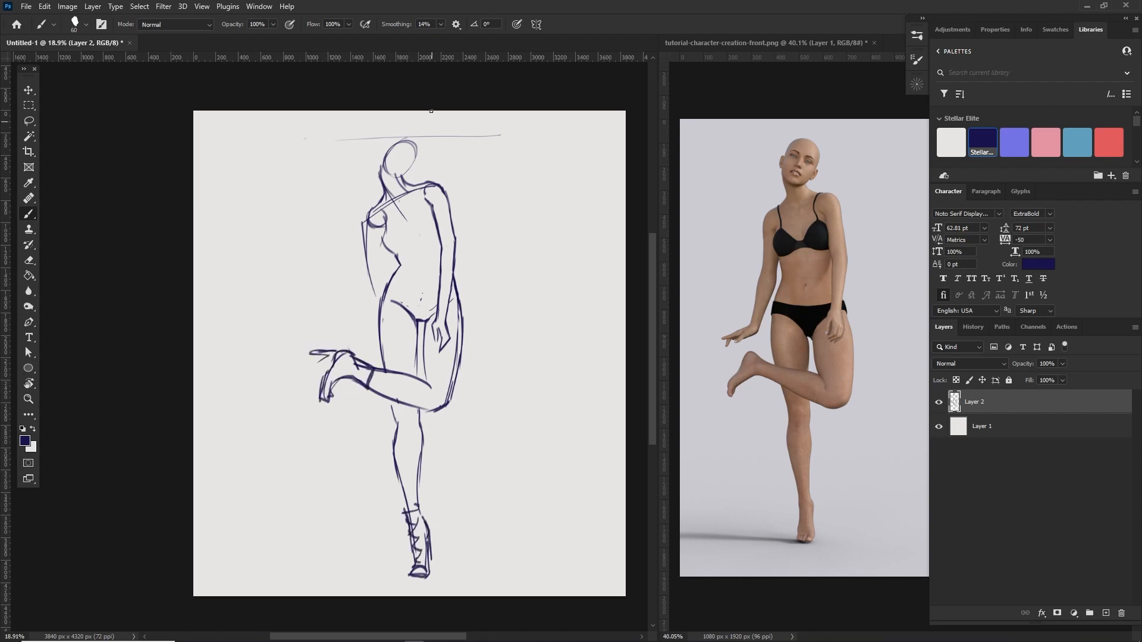
# Step: Redraw the sketched head with facial guidelines and clean up the outer line of the raised leg's thigh
pyautogui.press('e')
pyautogui.moveTo(411, 133)
pyautogui.mouseDown()
pyautogui.moveTo(386, 177)
pyautogui.moveTo(408, 167)
pyautogui.mouseUp()
pyautogui.press('b')
pyautogui.press('e')
pyautogui.moveTo(457, 306); pyautogui.dragTo(435, 405)
# Step: Draw the extended arm from the shoulder to the outstretched hand above the raised foot and clean up the waist
pyautogui.press('b')
pyautogui.moveTo(388, 208)
pyautogui.mouseDown()
pyautogui.moveTo(375, 233)
pyautogui.moveTo(379, 268)
pyautogui.moveTo(364, 277)
pyautogui.mouseUp()
pyautogui.moveTo(375, 315); pyautogui.dragTo(343, 346)
pyautogui.moveTo(365, 269); pyautogui.dragTo(327, 342)
pyautogui.press('e')
pyautogui.moveTo(385, 256); pyautogui.dragTo(381, 322)
pyautogui.press('b')
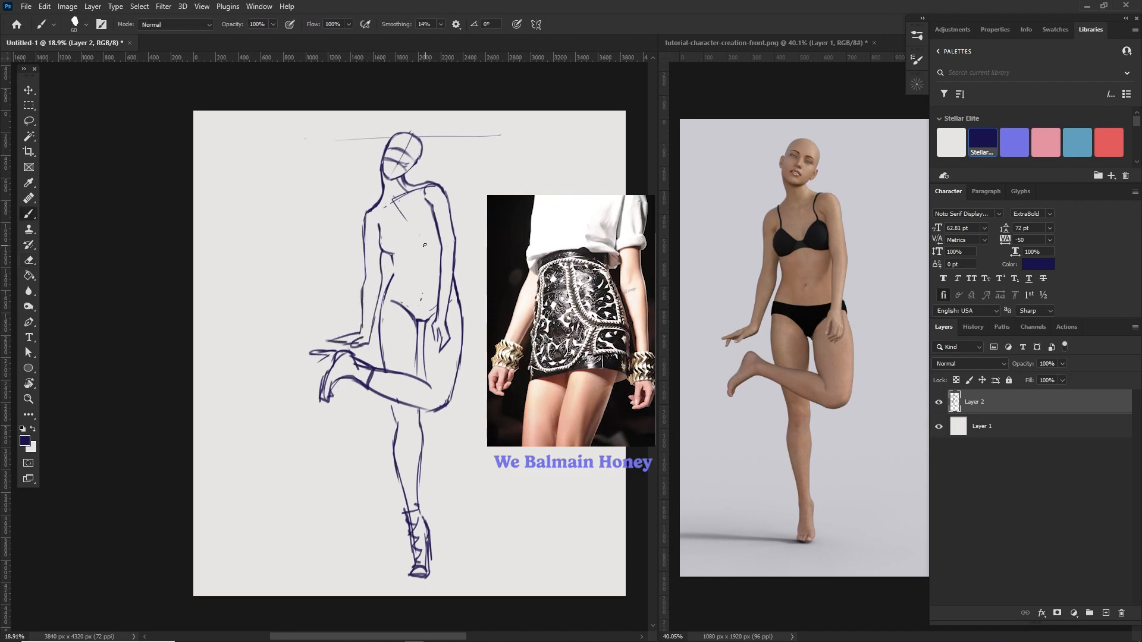
# Step: Add the chest and bust contour lines to the sketched torso and tidy them with the Eraser
pyautogui.moveTo(405, 240); pyautogui.dragTo(432, 195)
pyautogui.moveTo(385, 251)
pyautogui.mouseDown()
pyautogui.moveTo(392, 267)
pyautogui.moveTo(425, 192)
pyautogui.moveTo(427, 247)
pyautogui.mouseUp()
pyautogui.press('e')
pyautogui.press('b')
# Step: Save the sketch as a Photoshop file named tutorial-character-creation-jetta in the ref folder
pyautogui.click(26, 7)
pyautogui.click(36, 148)
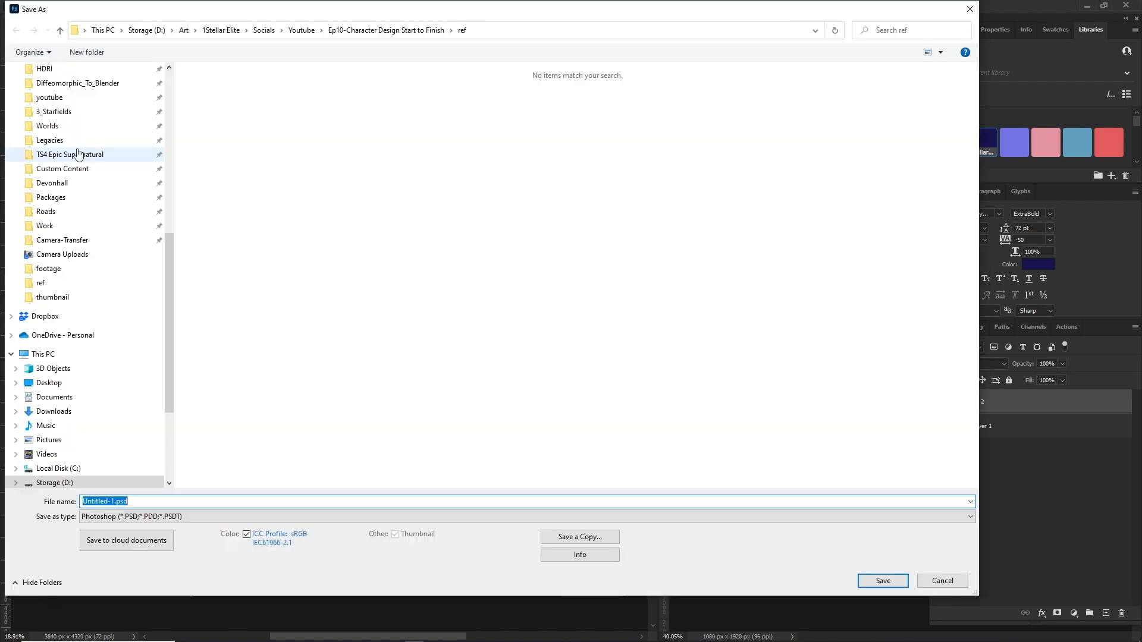
pyautogui.write('tutorial-character-creation-jetta')
pyautogui.click(883, 581)
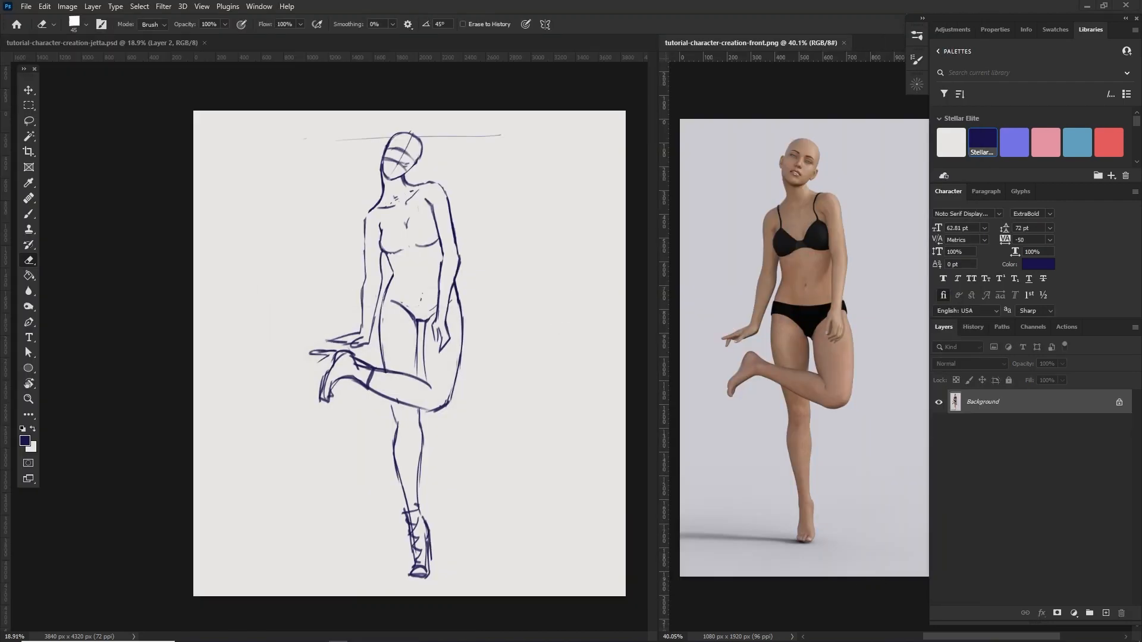